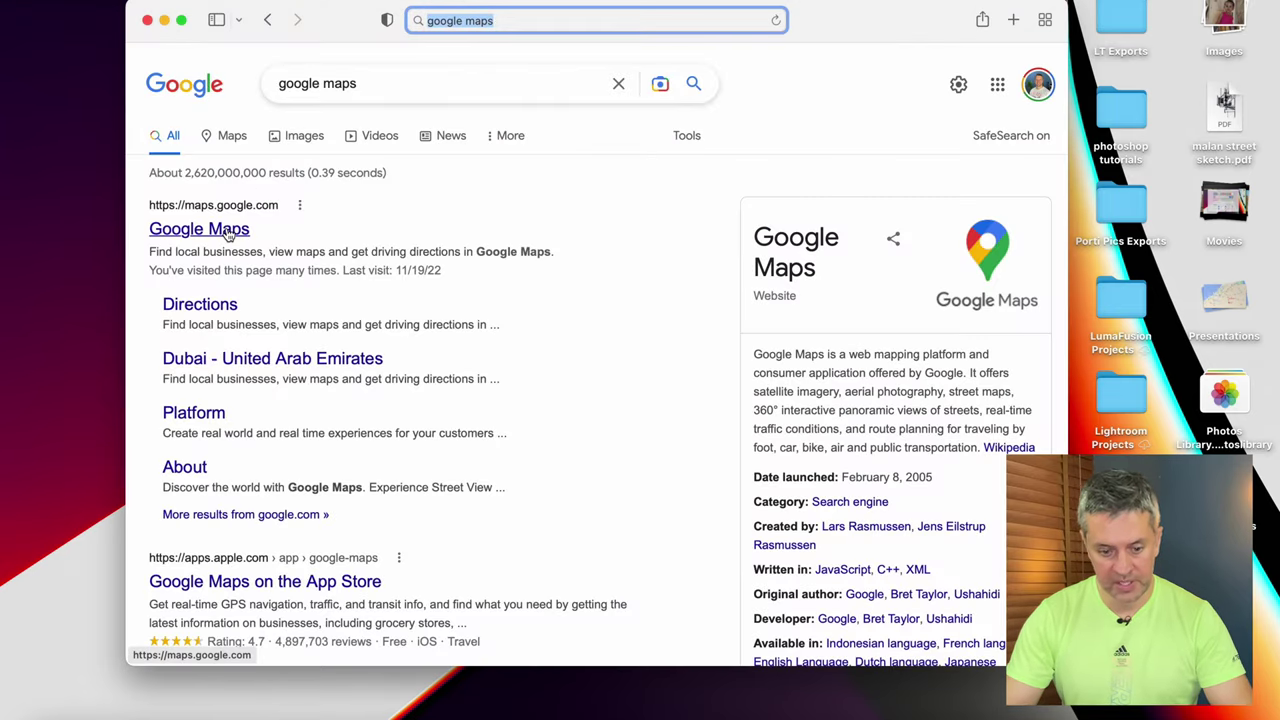
- Open Google Maps full-screen and zoom in on the northern UAE around Dubai and Sharjah
left_click(230, 230)
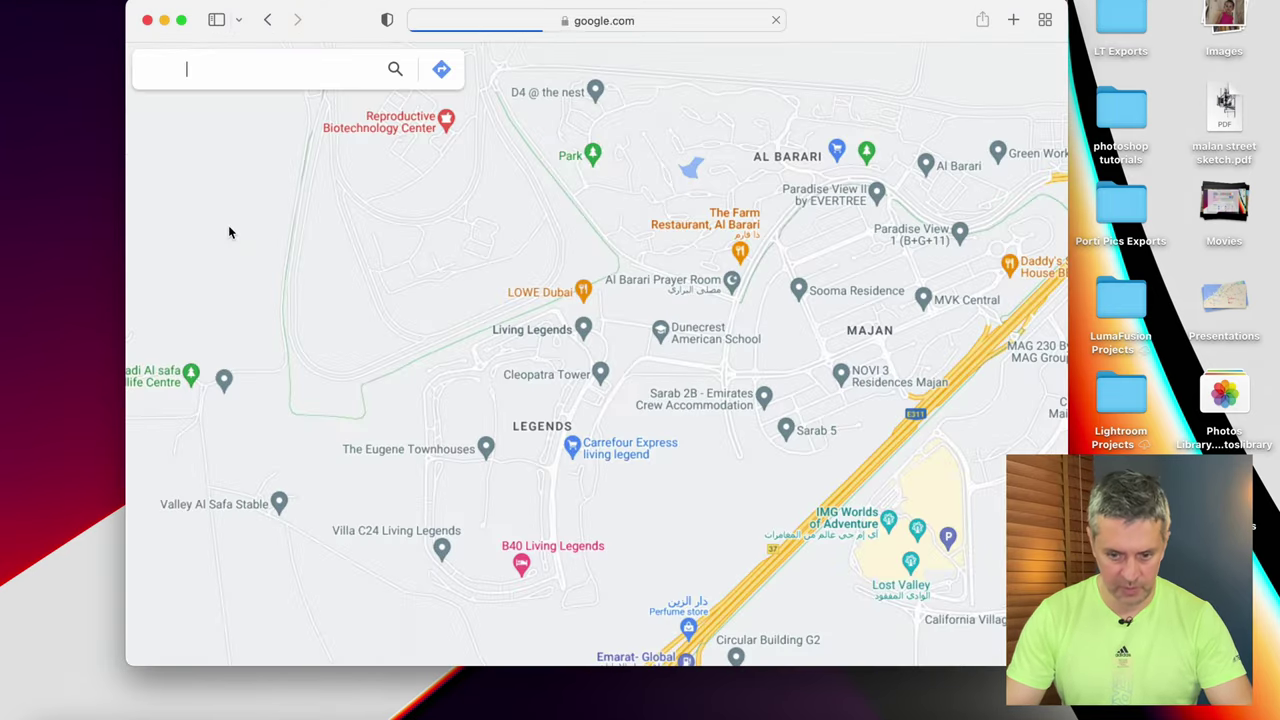
key("ctrl+super+f")
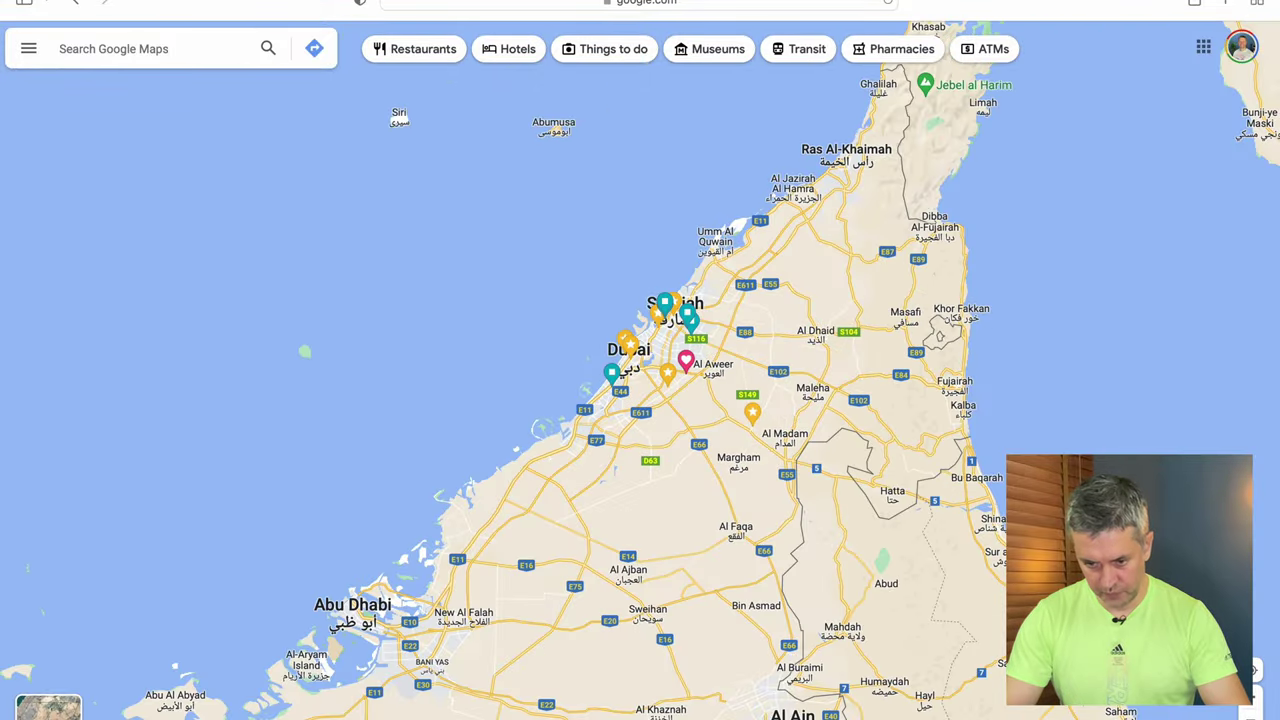
left_click_drag(971, 371, 812, 446)
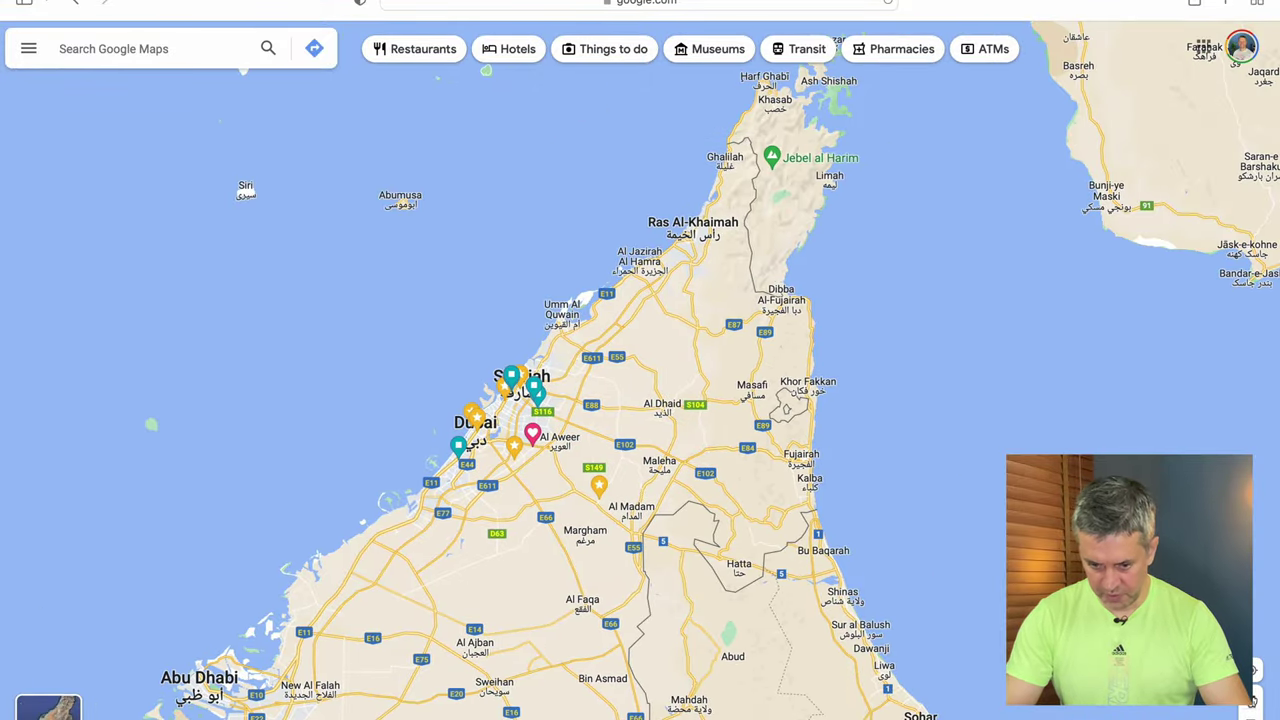
left_click(1260, 678)
left_click(1255, 678)
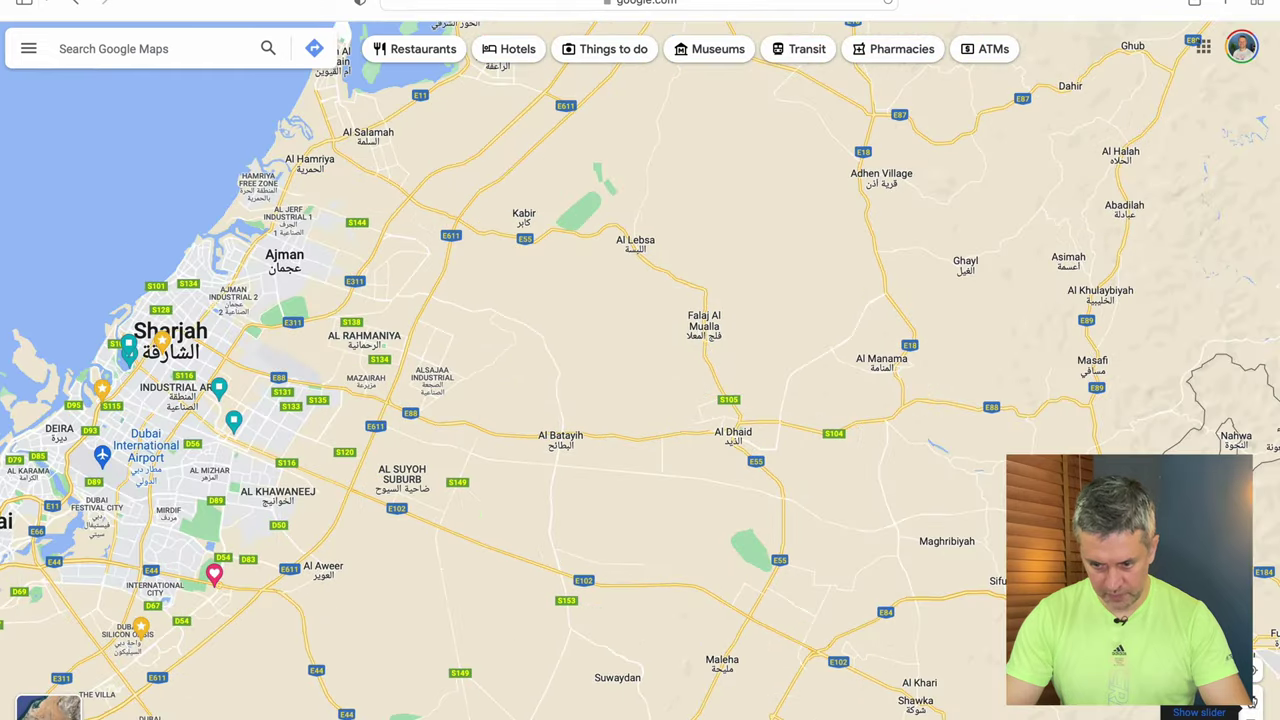
left_click(1252, 703)
scroll(933, 446, "down", 2)
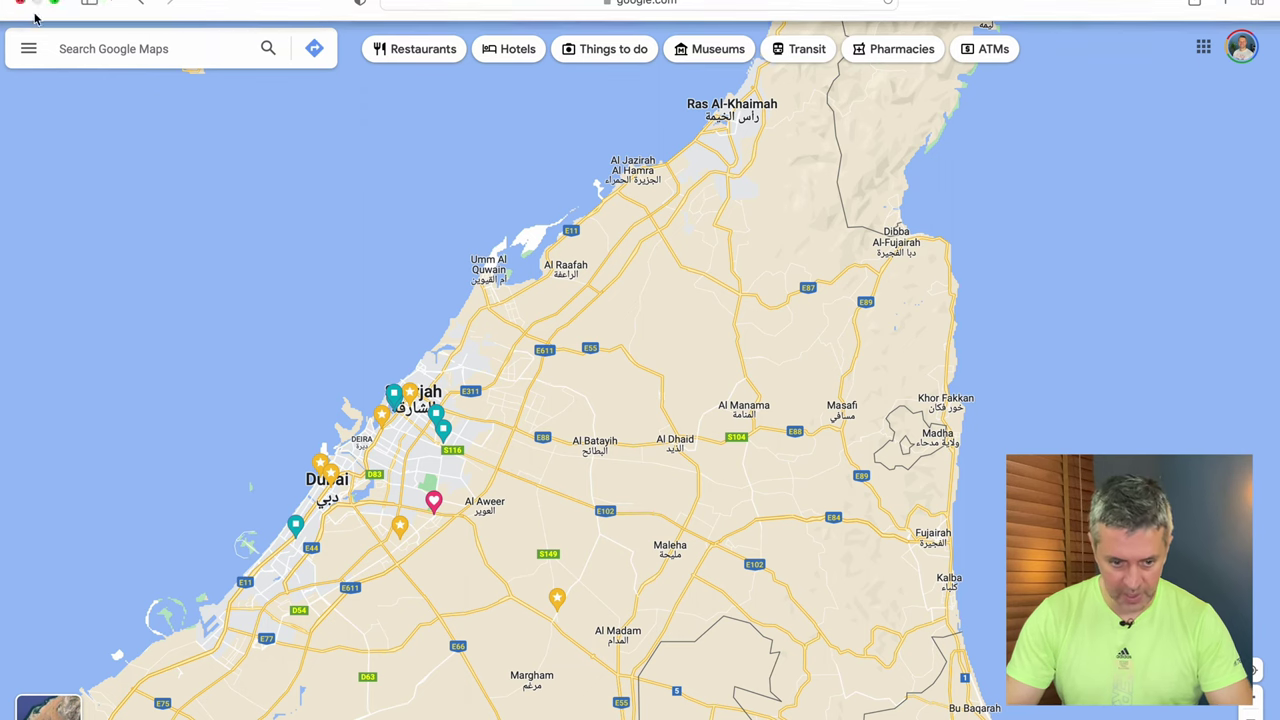
- Search for 'dibba' to show the Dibba Al-Fujairah place details
left_click(104, 48)
type("dibba")
key("Return")
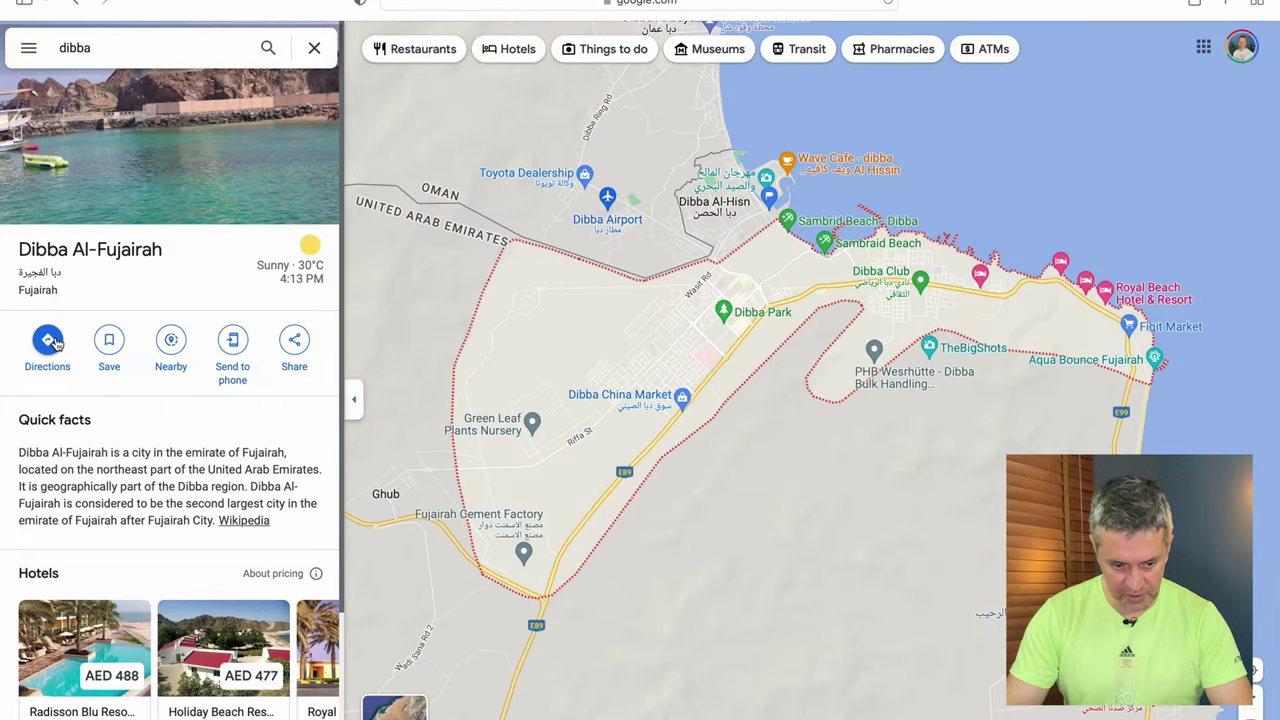
- Route from Dubai to Dibba Al-Fujairah, dragged via Maleha onto Sharjah-Kalba Rd/E102 (156 km)
left_click(48, 341)
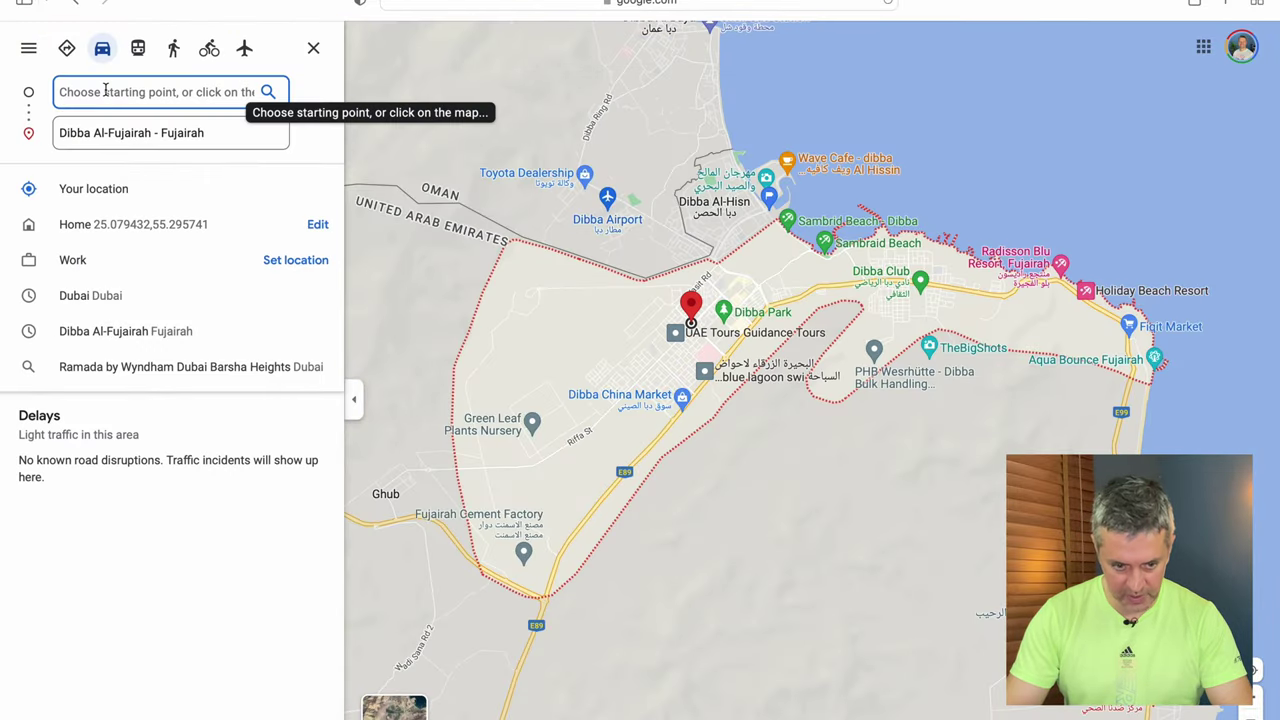
type("dub")
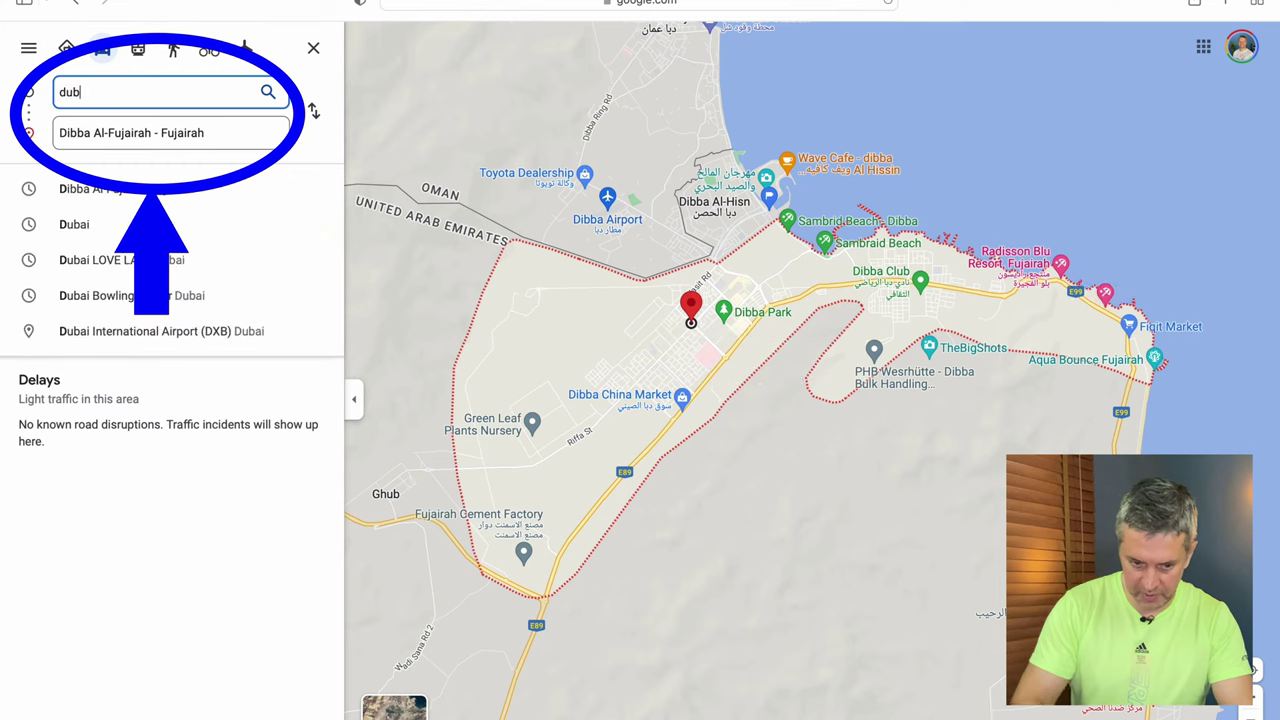
type("ai")
key("Return")
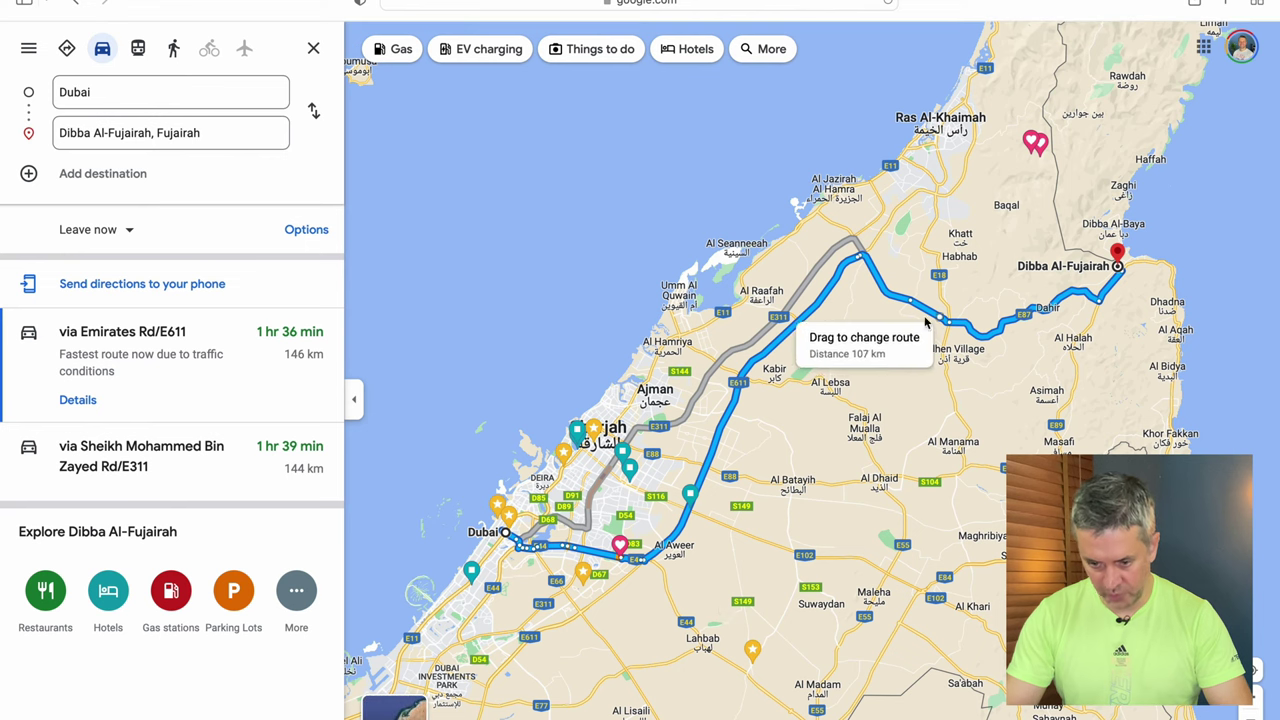
mouse_move(855, 260)
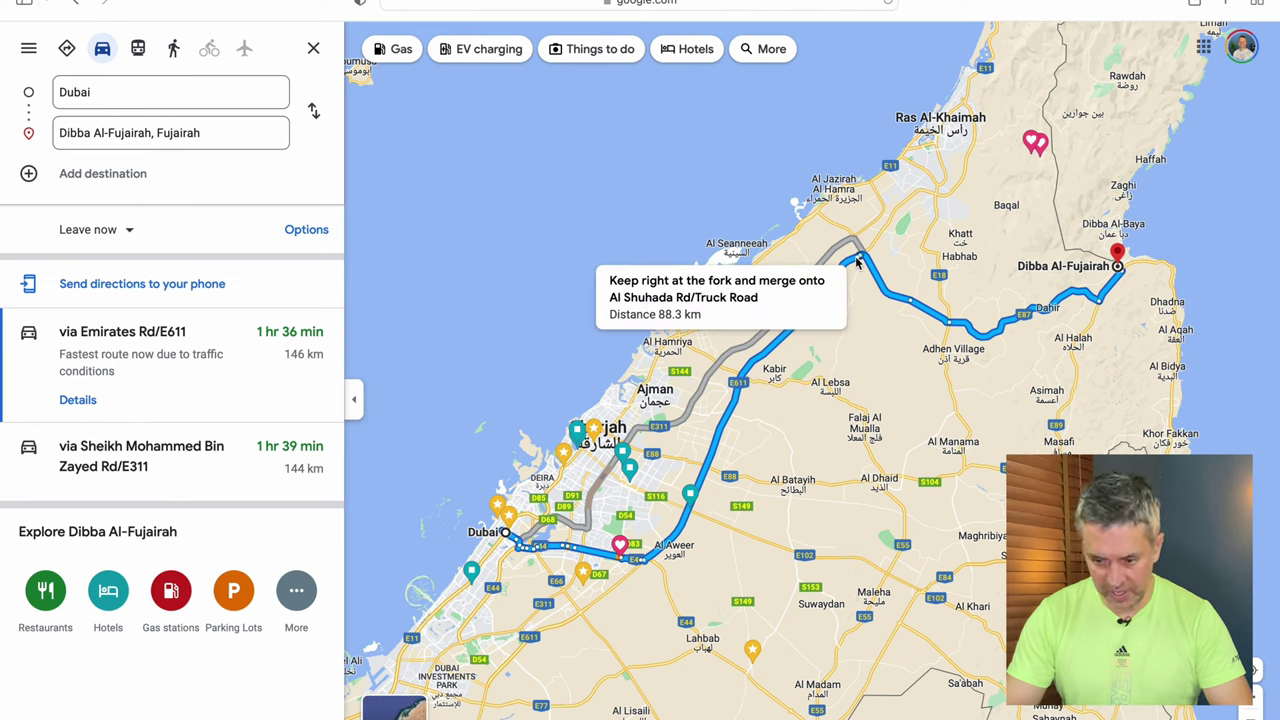
left_click_drag(855, 260, 928, 586)
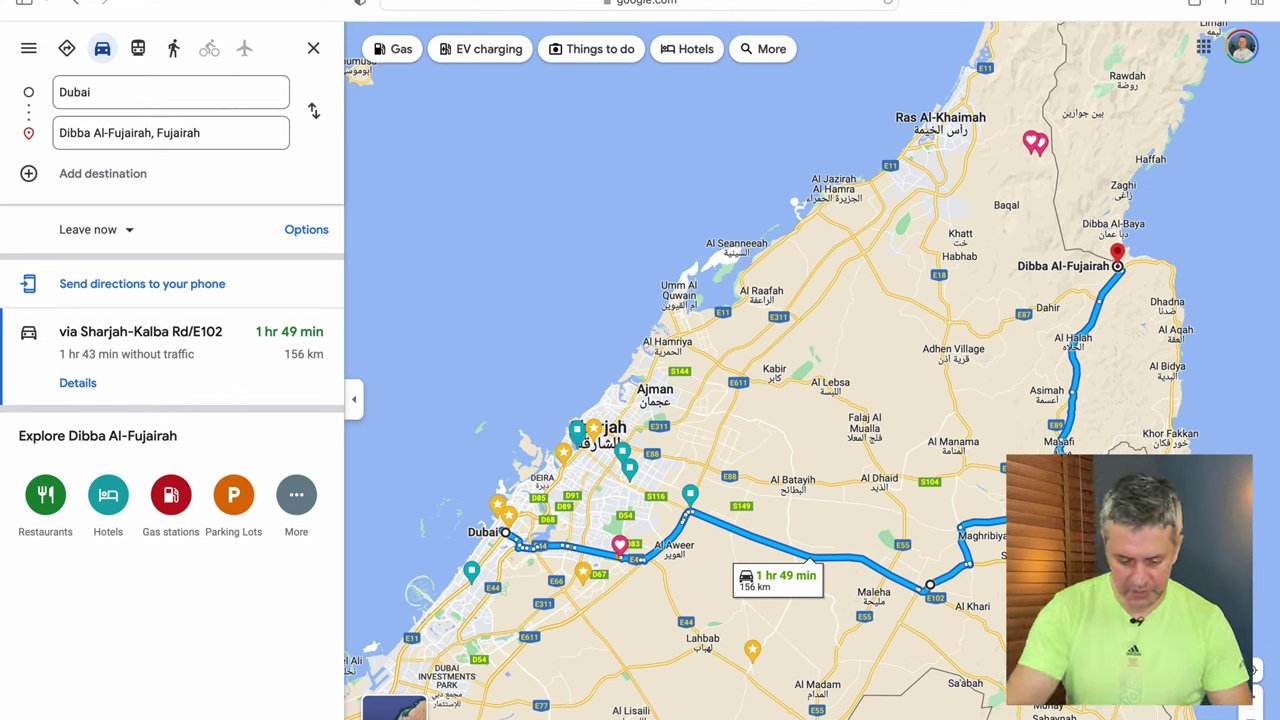
- Screenshot a selected portion of the route map, trimming the top and bottom strips
key("super+shift+5")
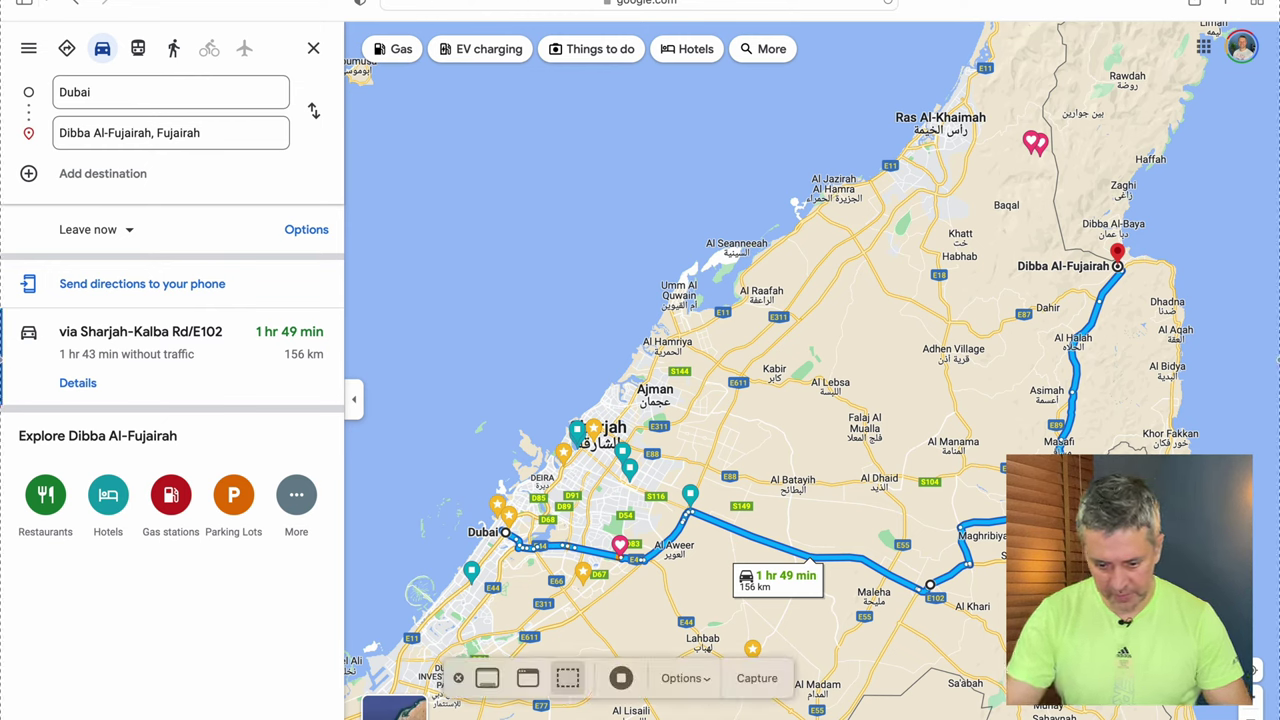
left_click(566, 679)
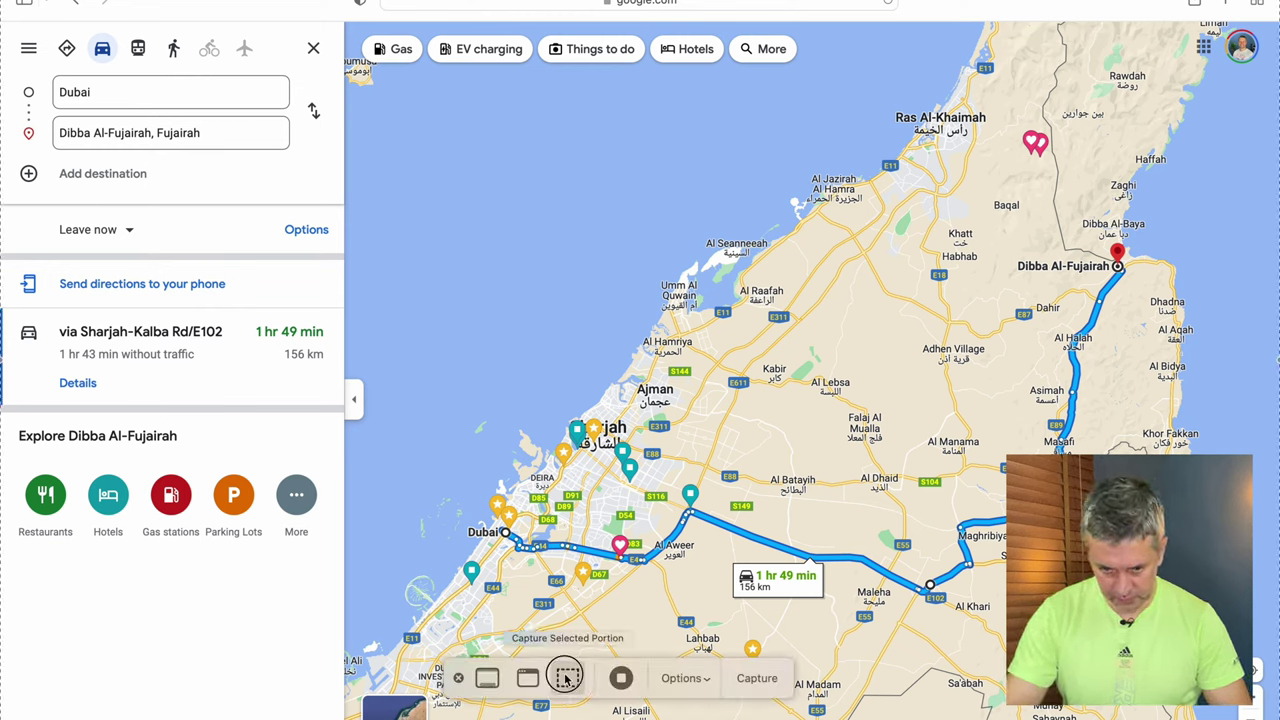
left_click_drag(518, 1, 518, 74)
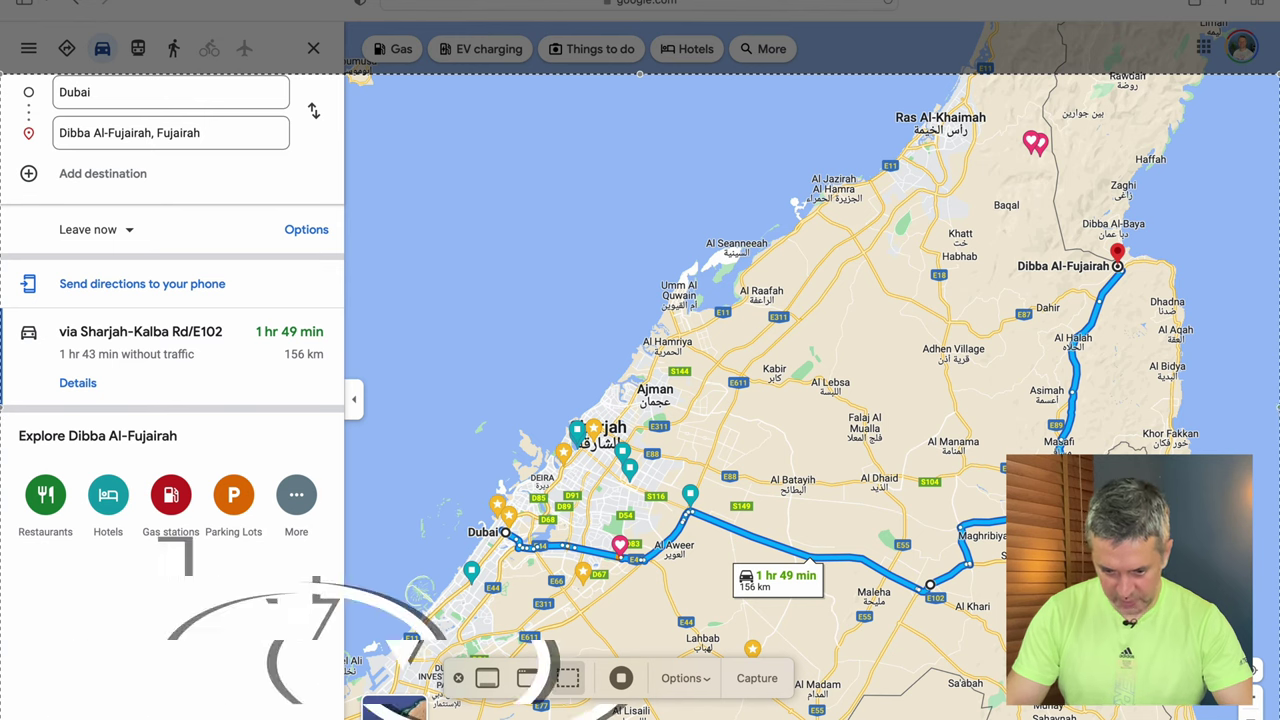
left_click_drag(640, 719, 640, 686)
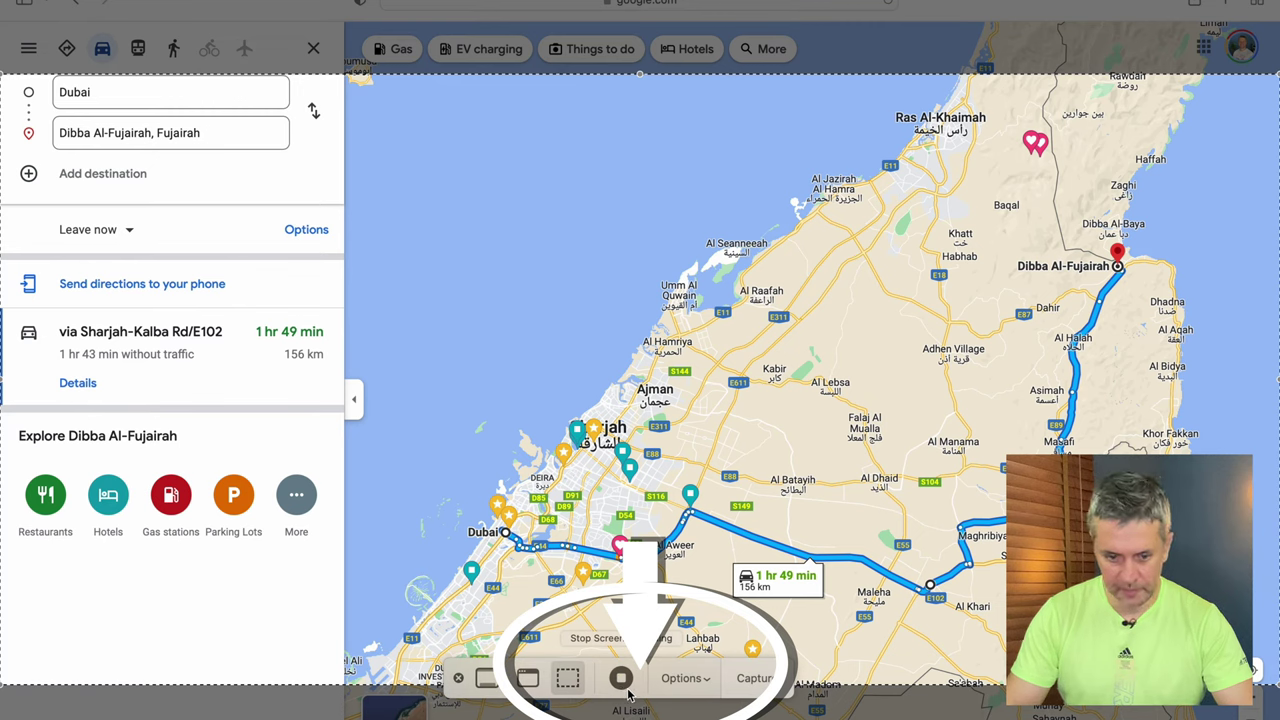
left_click(756, 679)
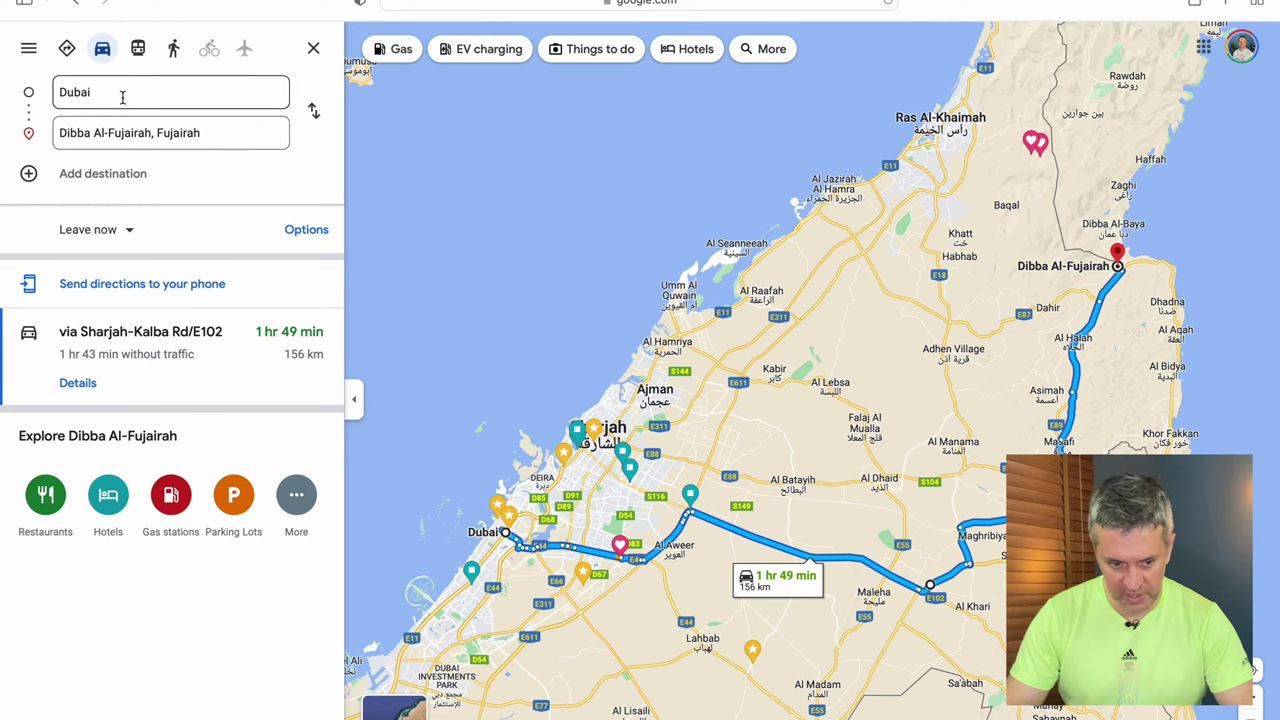
- Clear the directions route and preview the Satellite and Terrain map layers
left_click(313, 48)
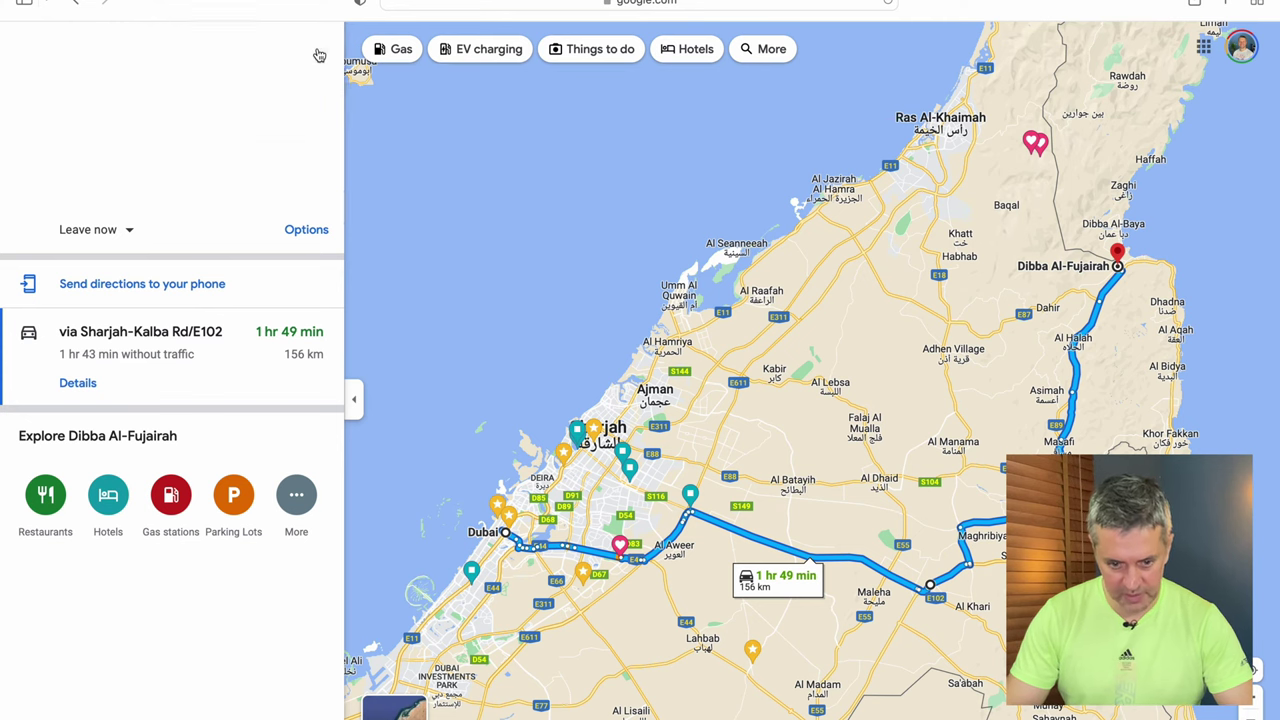
mouse_move(58, 714)
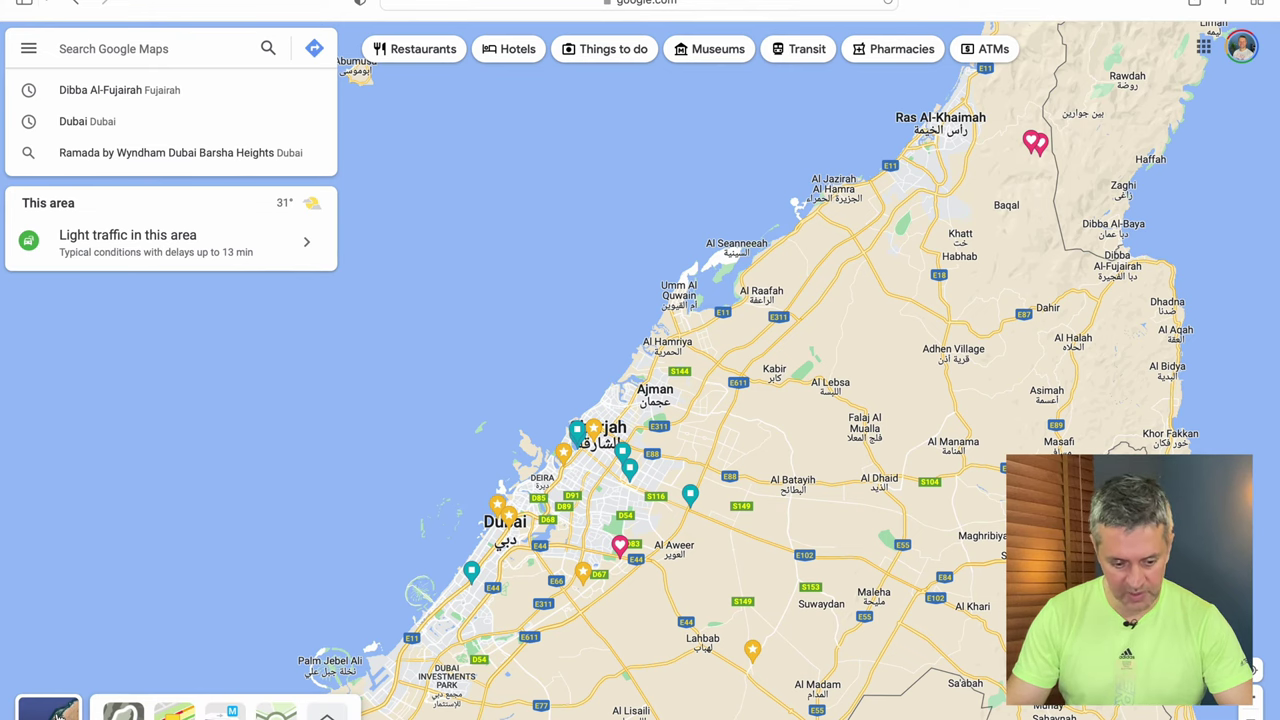
left_click(58, 714)
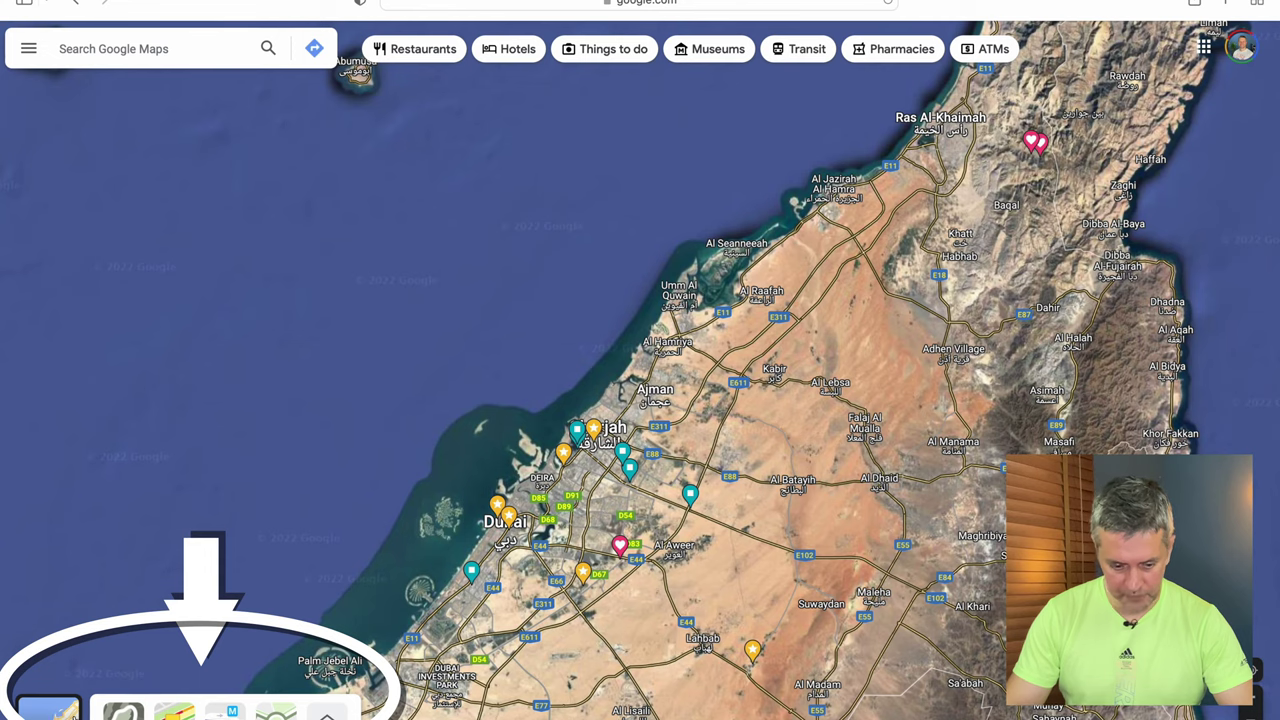
left_click(110, 708)
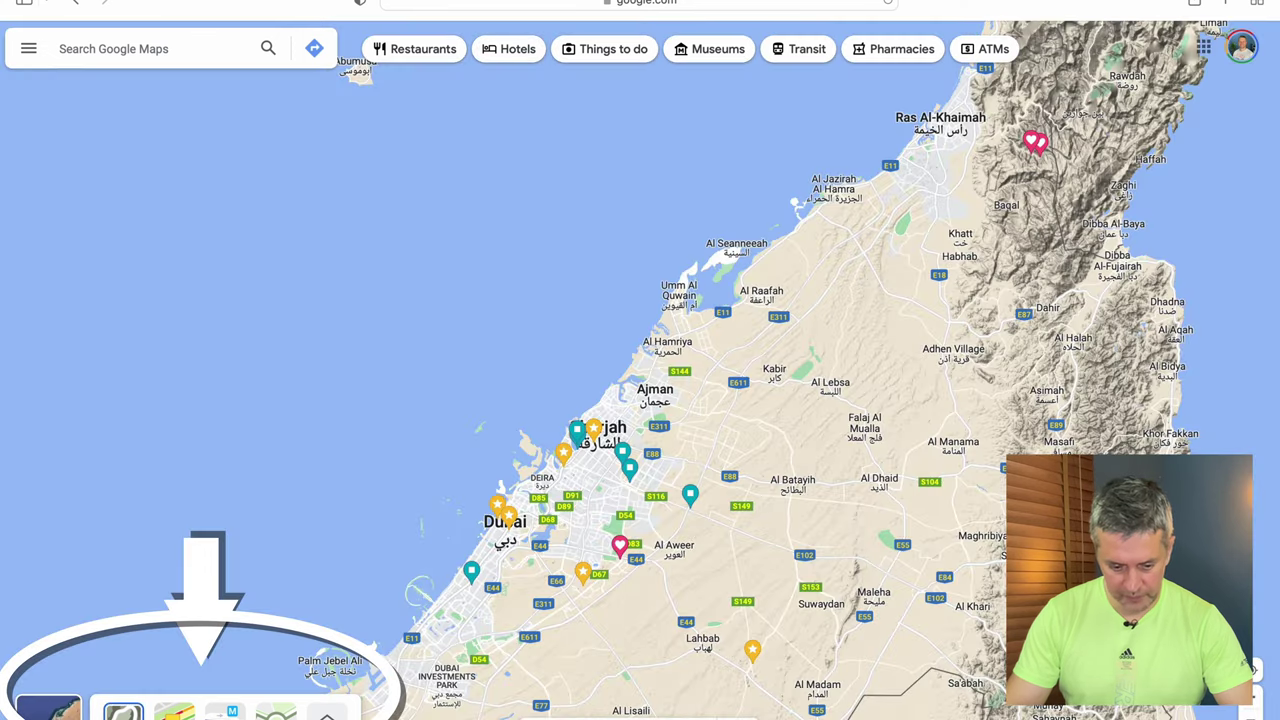
- Toggle Live traffic on and off, then dismiss the layer options and Arabian Gulf card
left_click(174, 711)
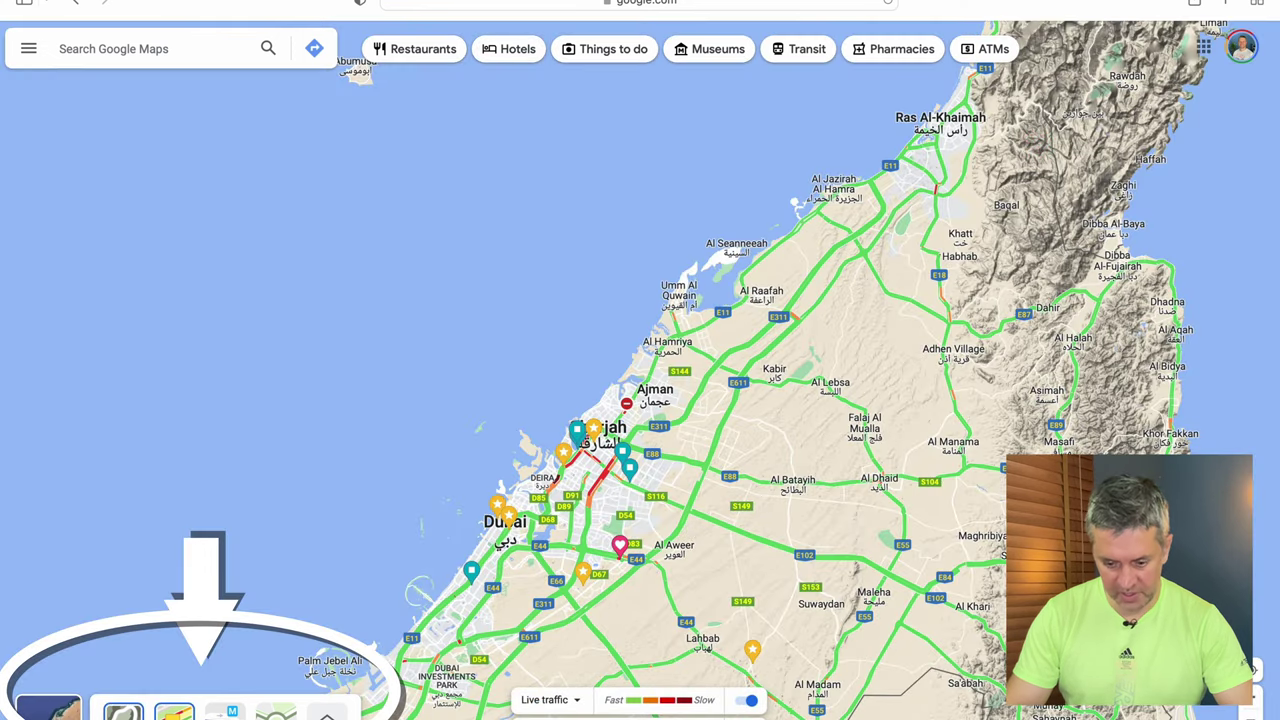
left_click(749, 702)
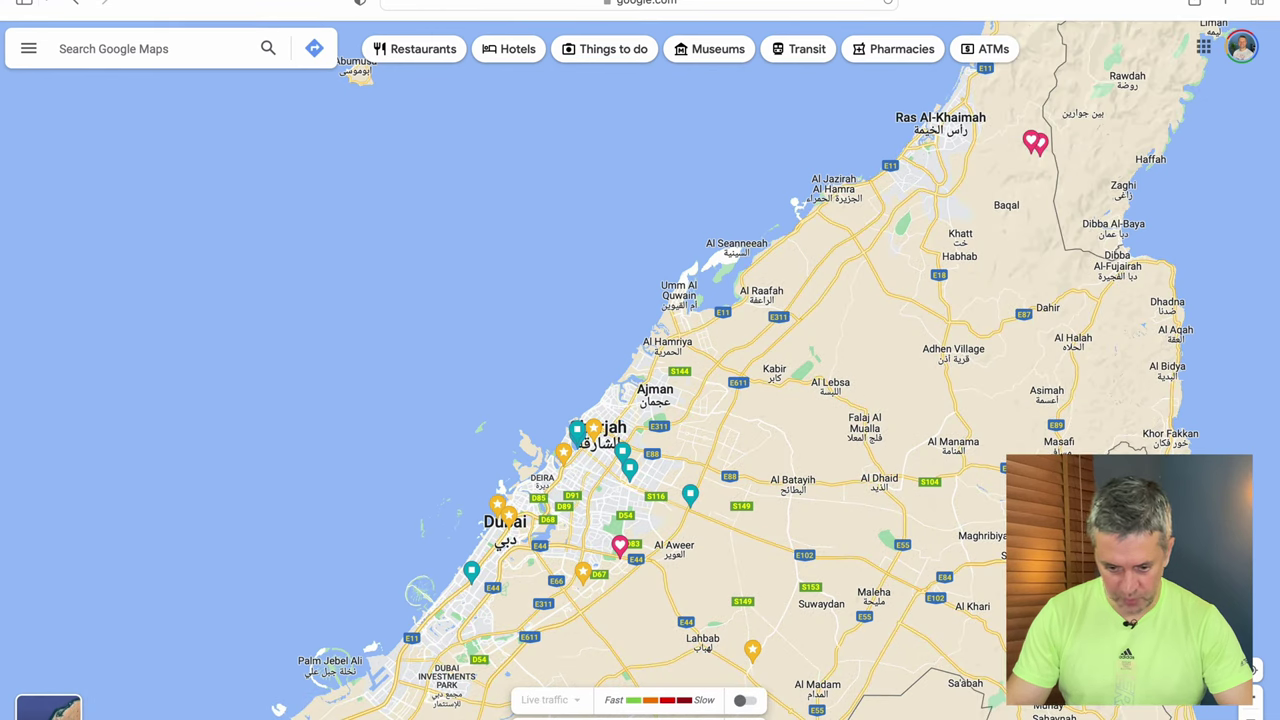
mouse_move(48, 710)
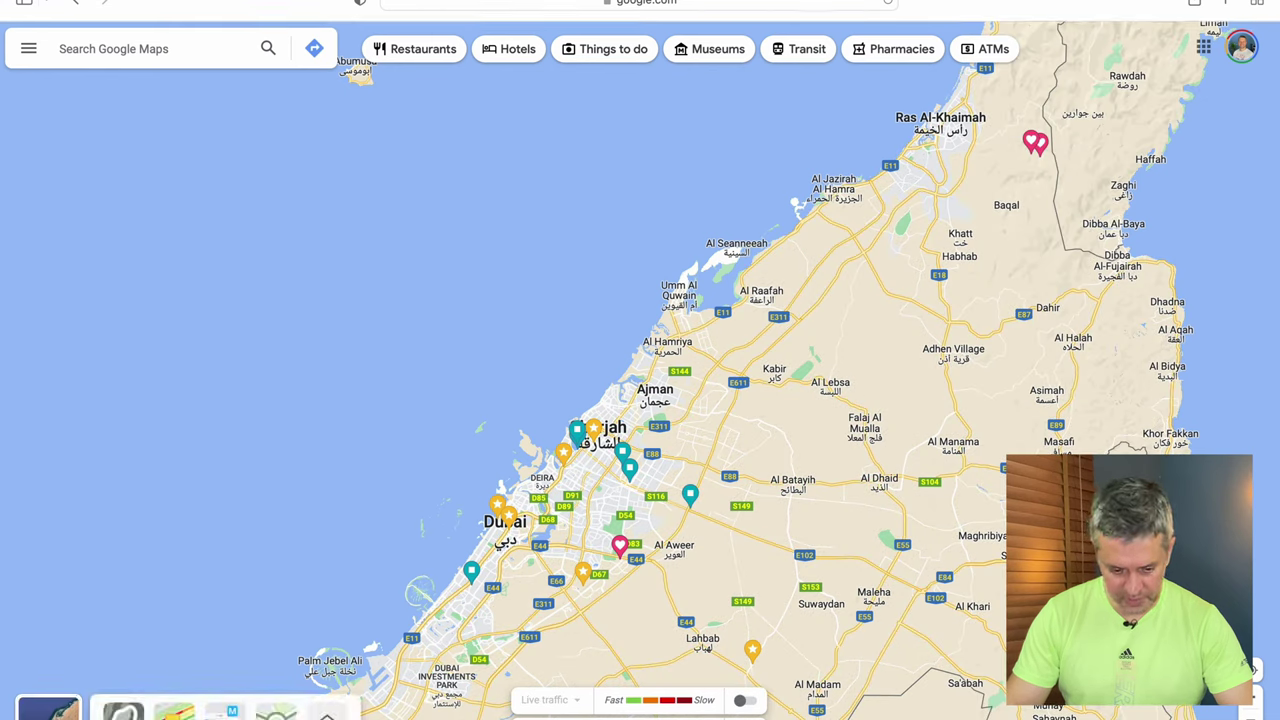
left_click(221, 610)
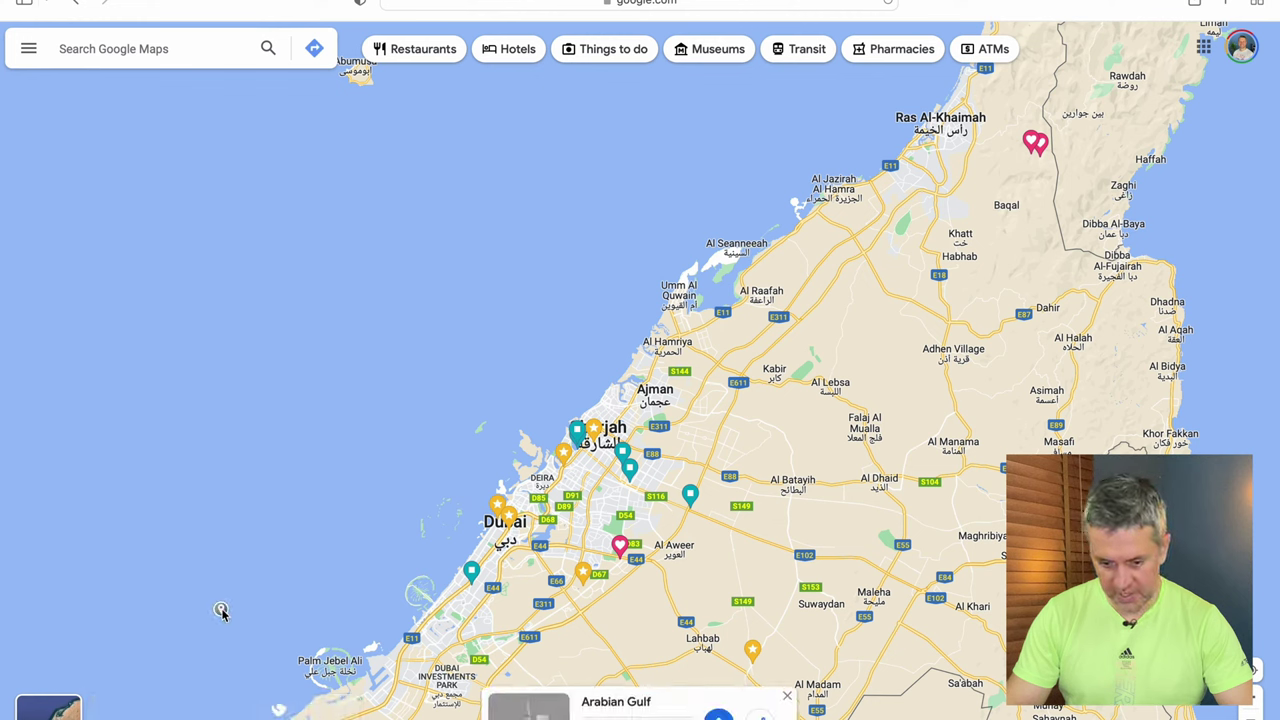
left_click(787, 696)
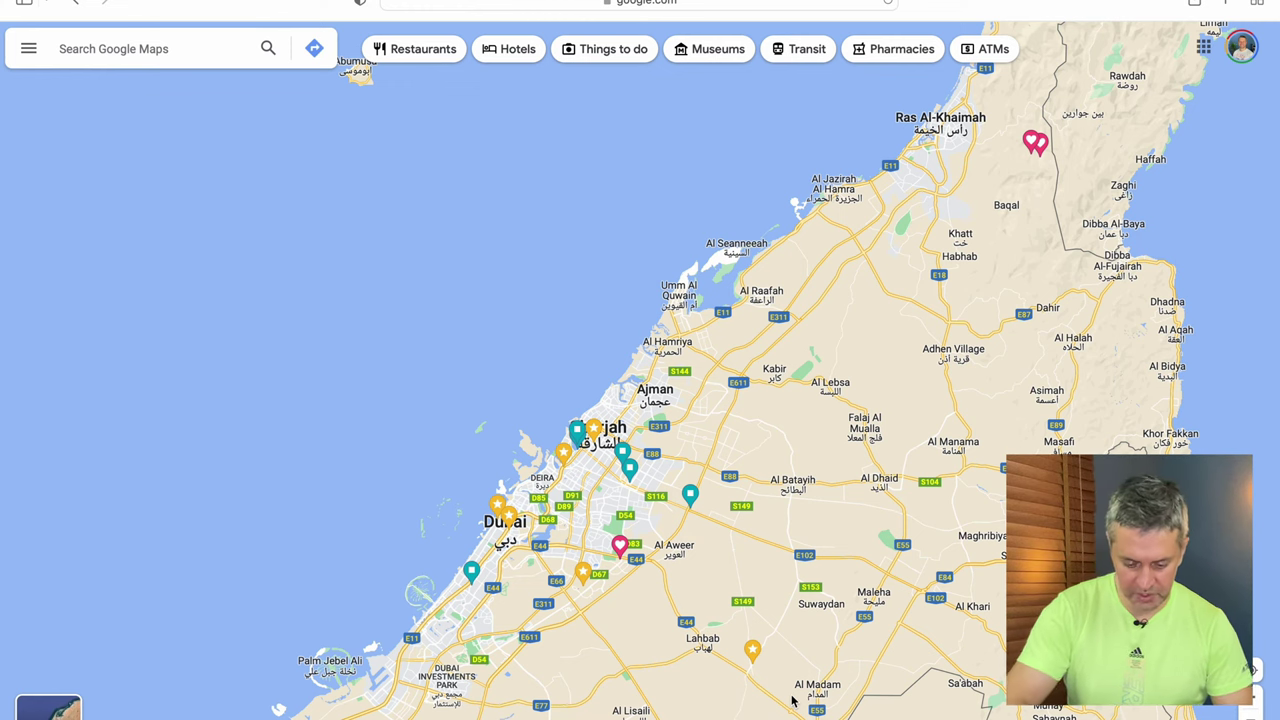
key("super+shift+5")
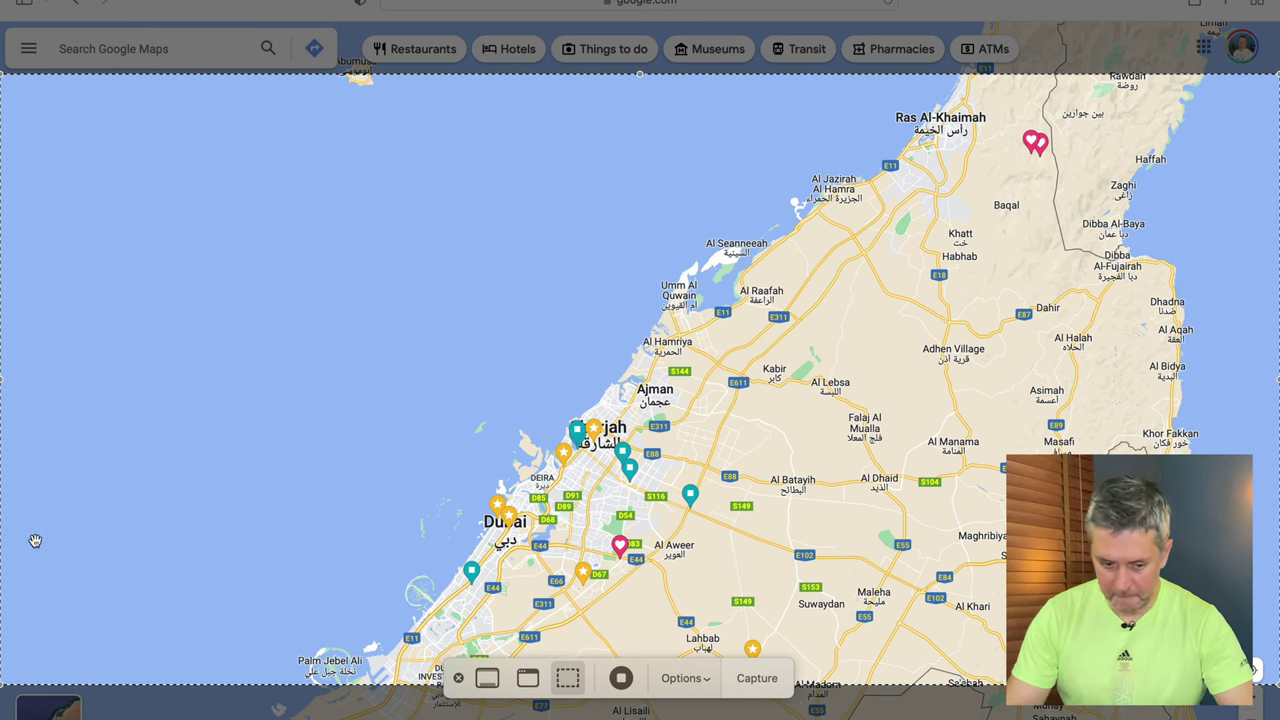
- Capture the plain map with the selection narrowed from the left, then switch to Keynote
left_click_drag(2, 380, 106, 382)
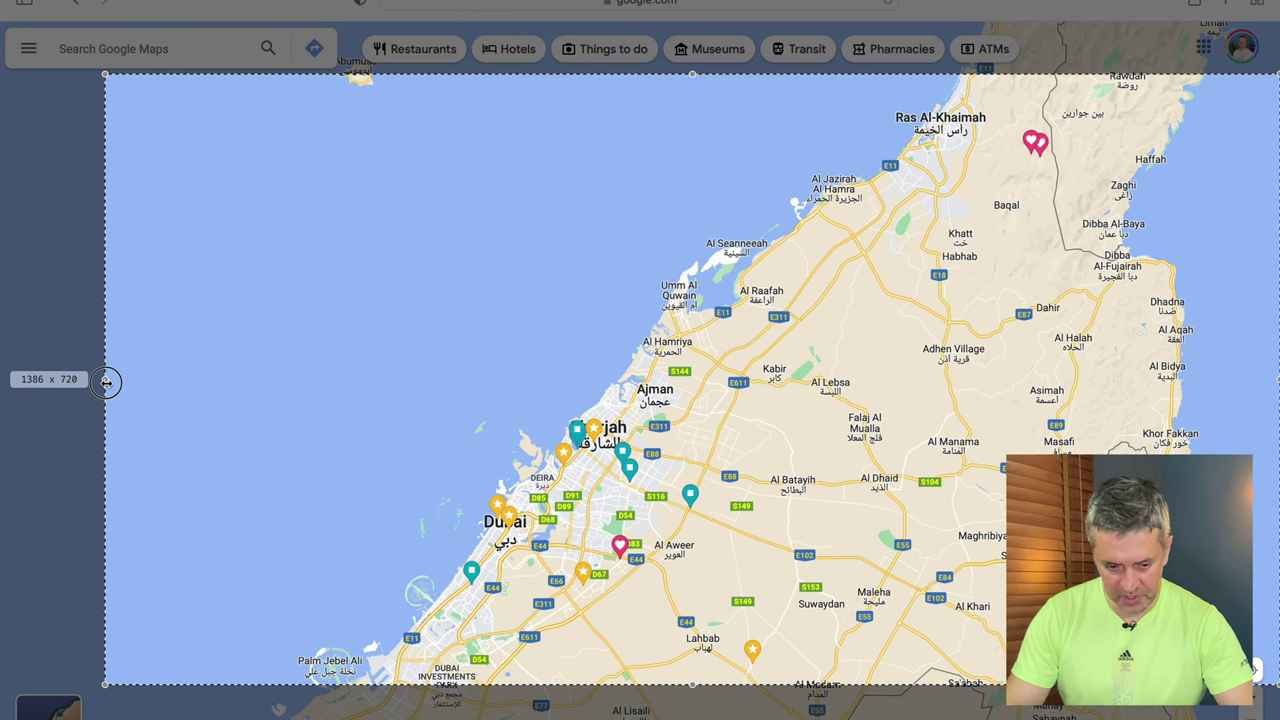
left_click_drag(106, 382, 212, 381)
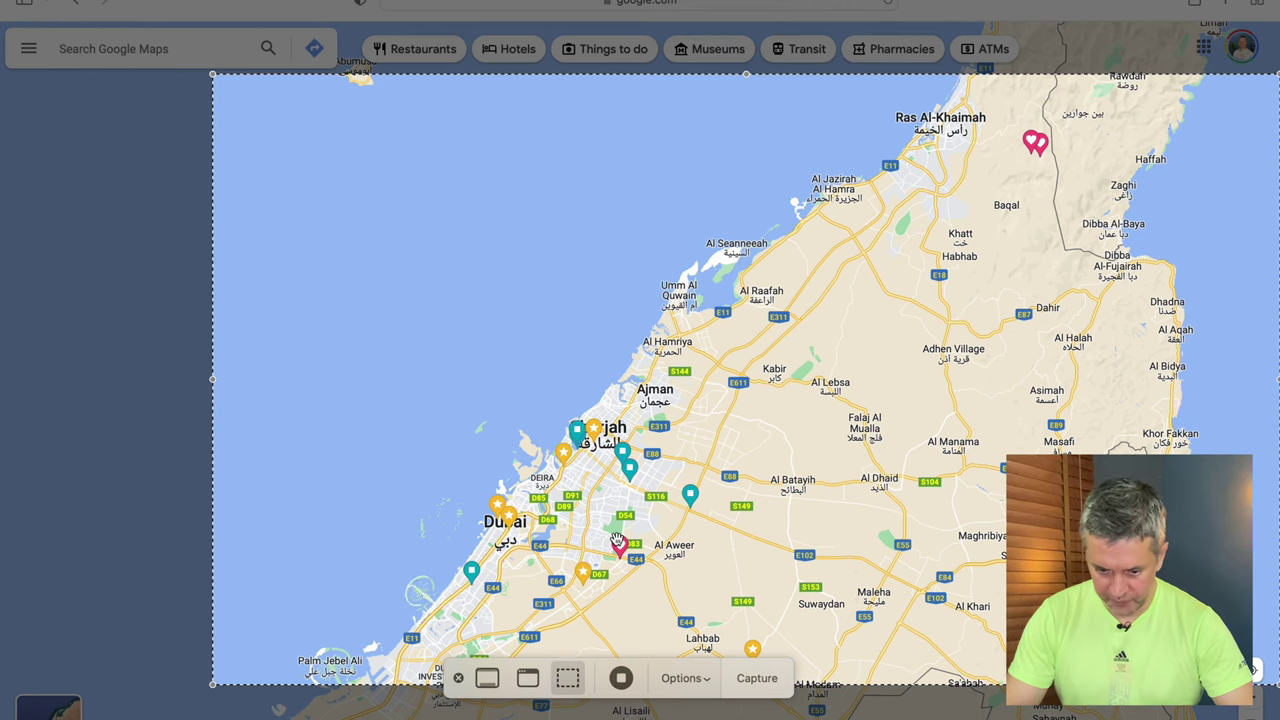
left_click(766, 680)
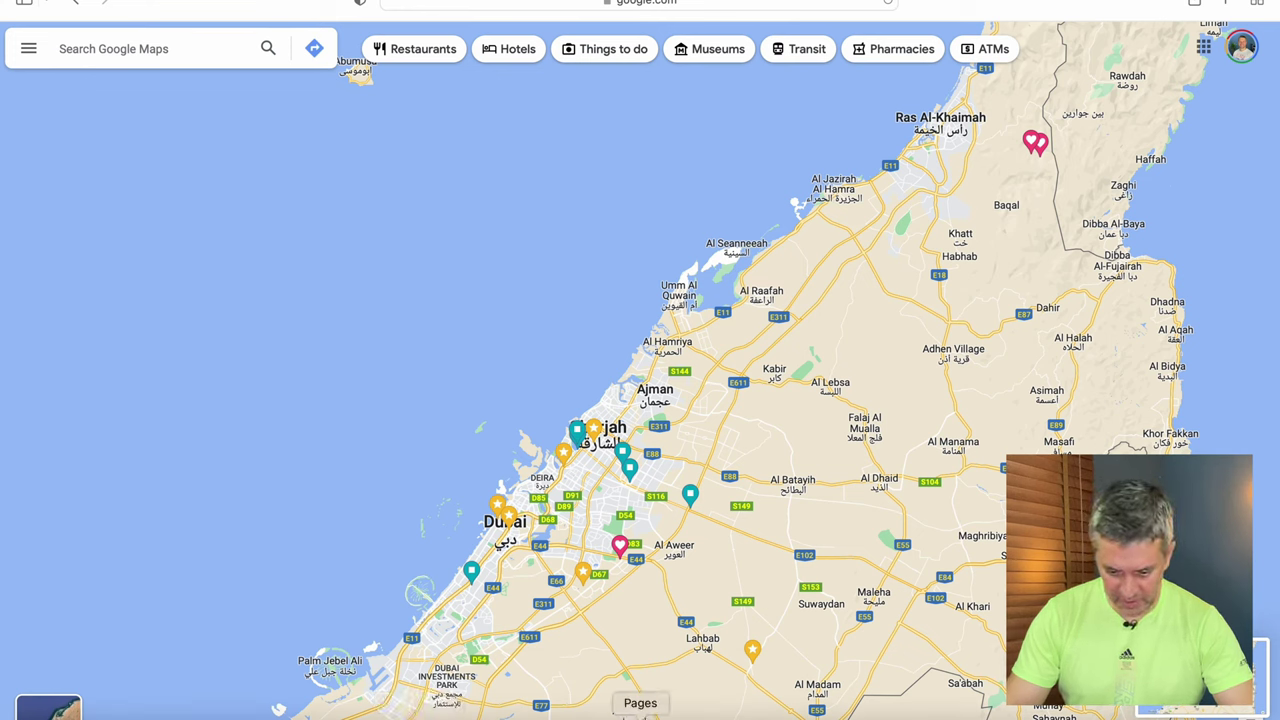
left_click(677, 716)
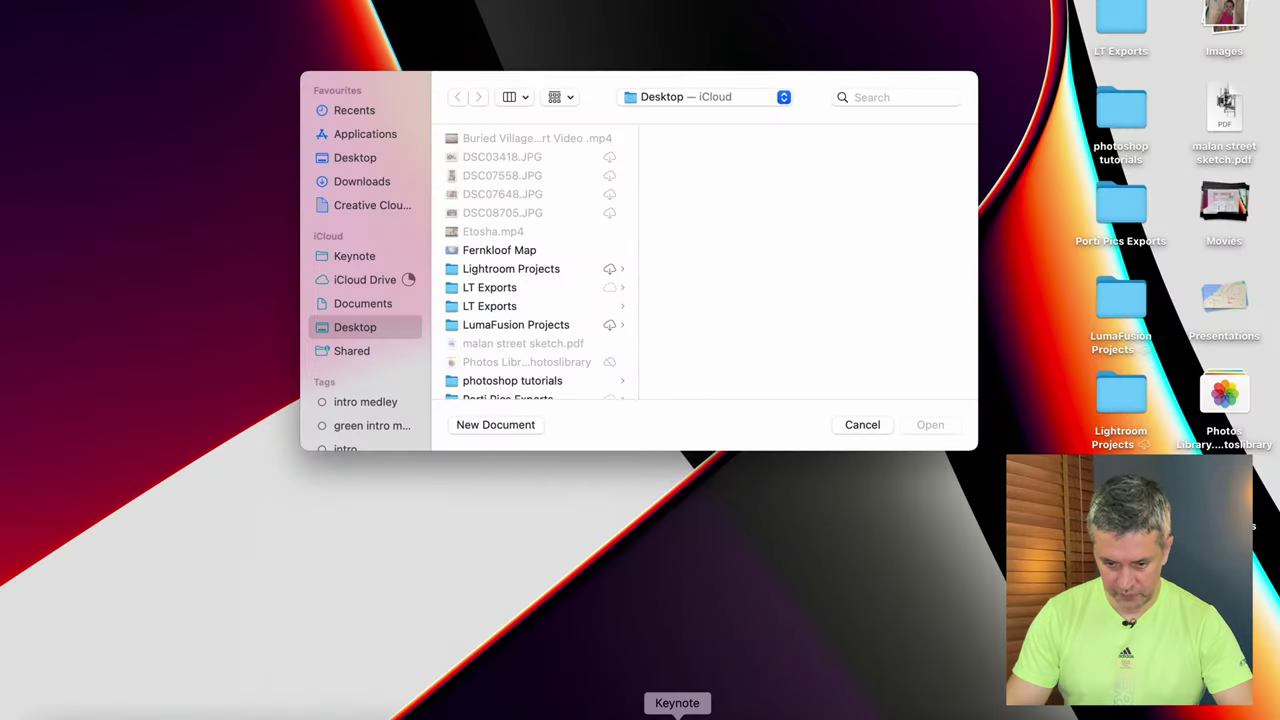
- Create a new Keynote document with the Basic White theme
left_click(495, 425)
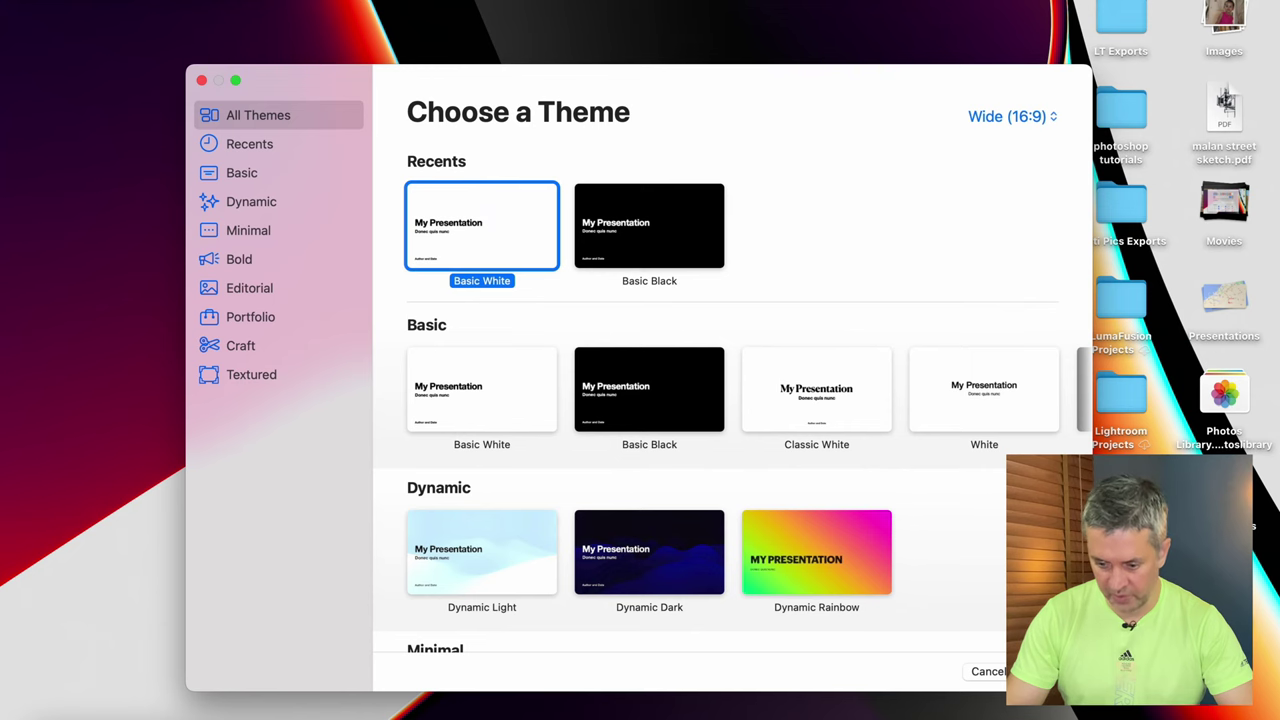
double_click(481, 226)
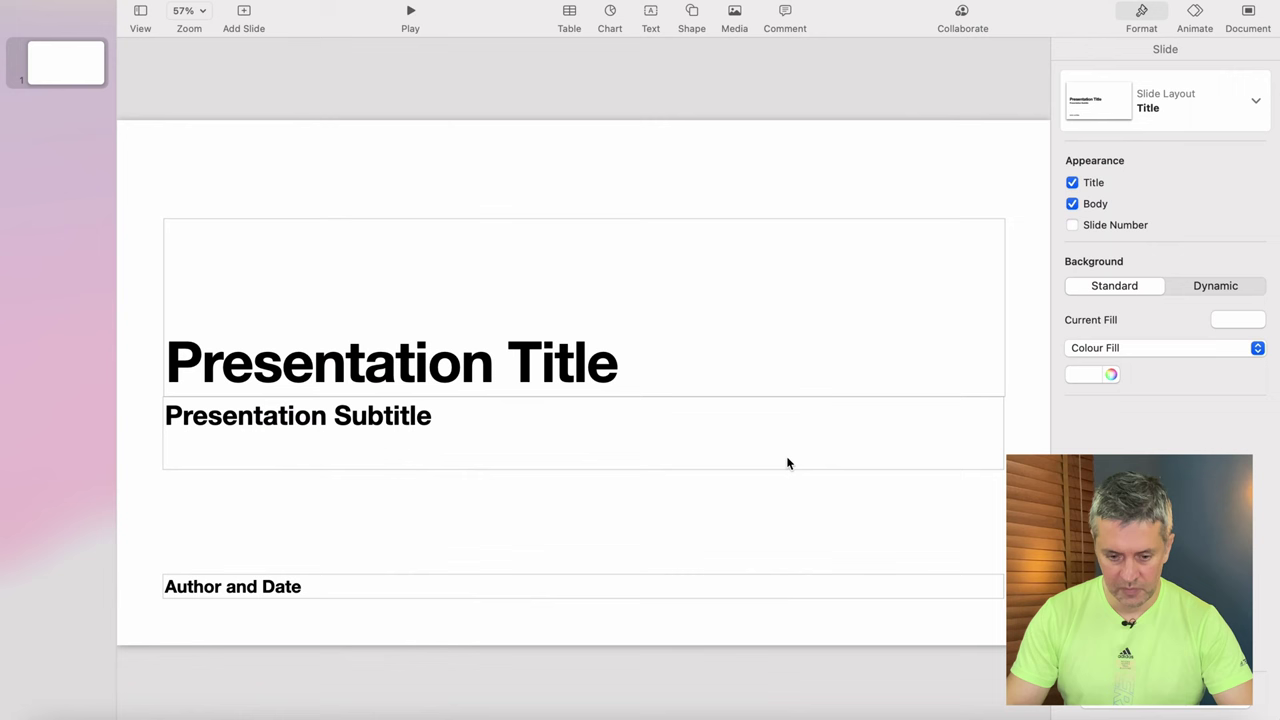
- Delete the title, subtitle and author-and-date placeholders from the slide
left_click(427, 224)
key("BackSpace")
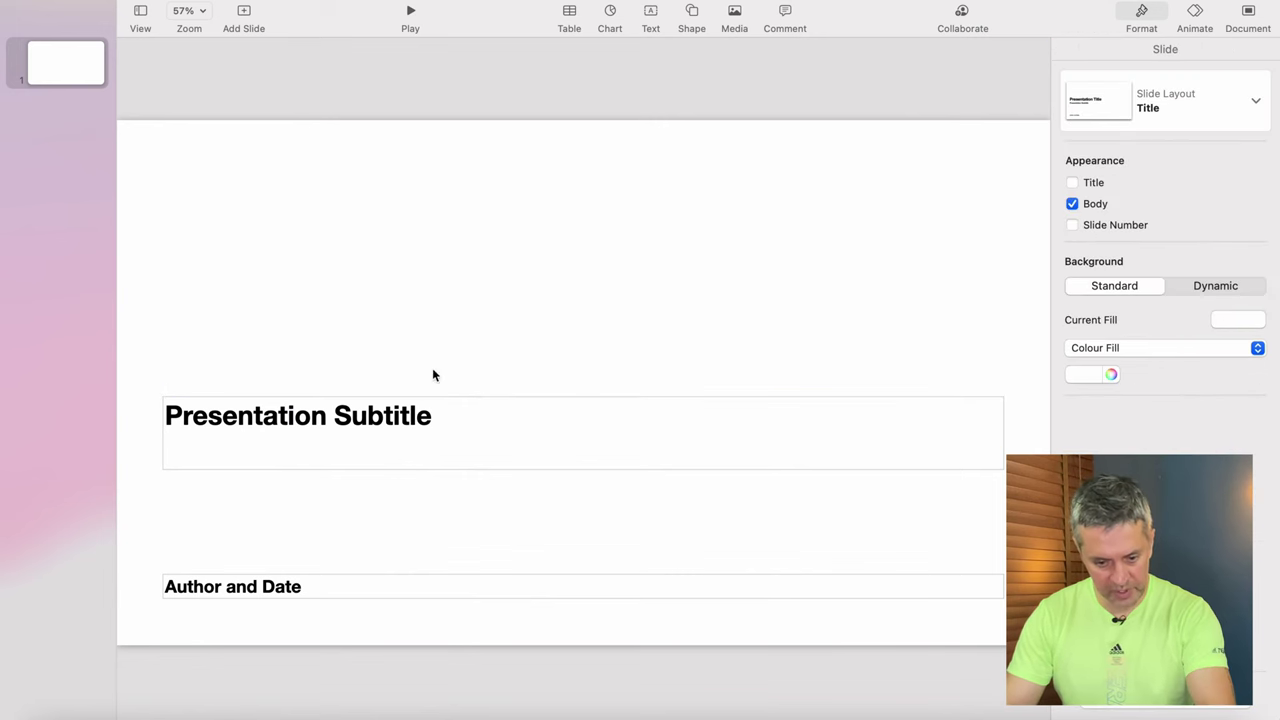
left_click(420, 399)
key("BackSpace")
left_click(440, 577)
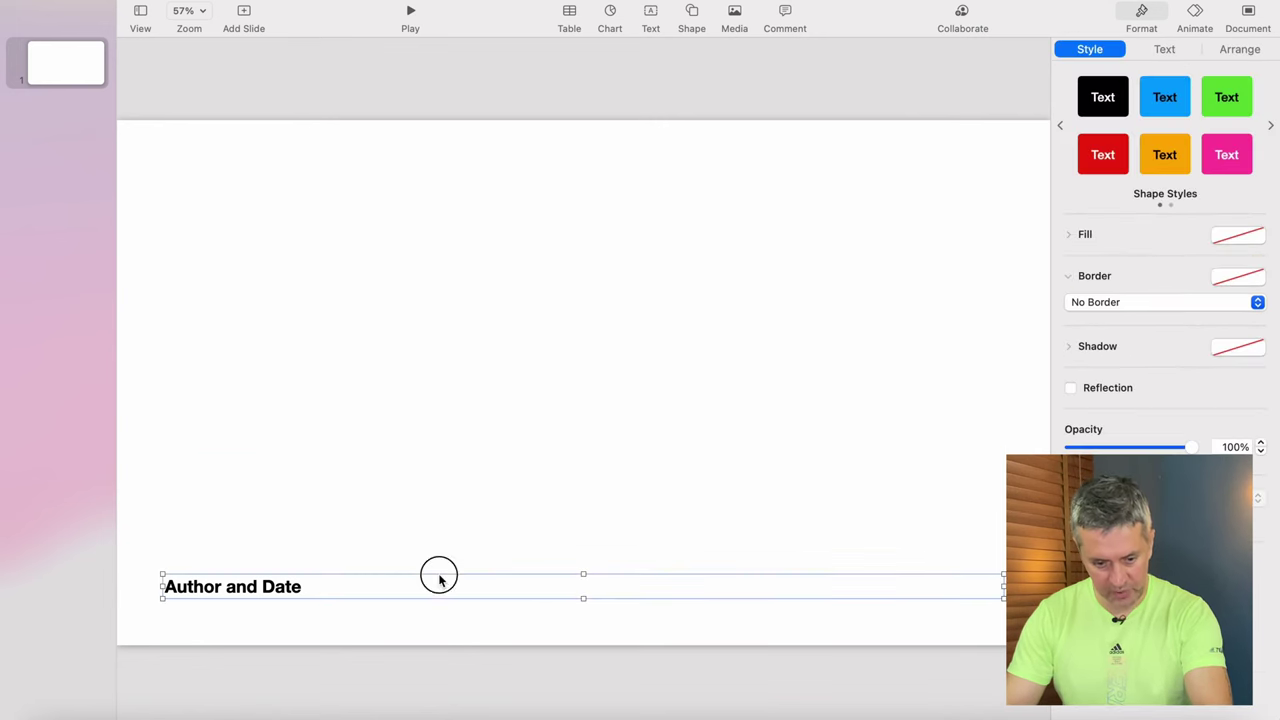
key("BackSpace")
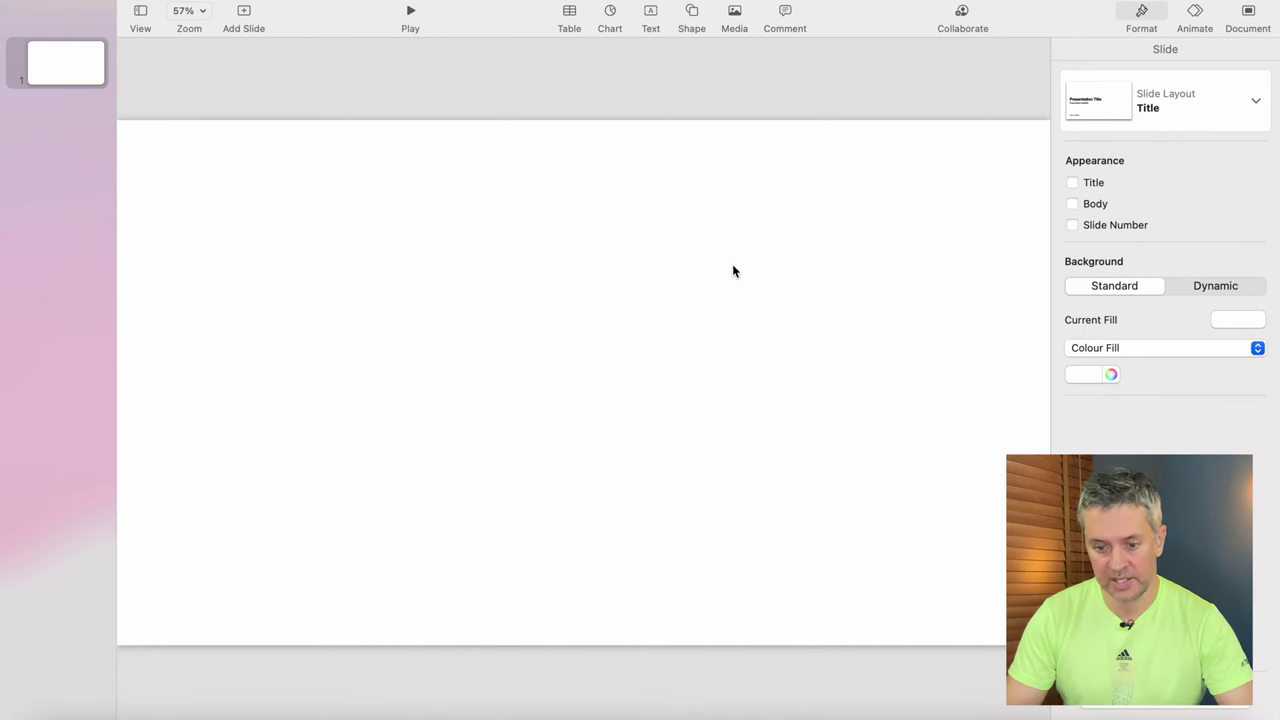
left_click(735, 14)
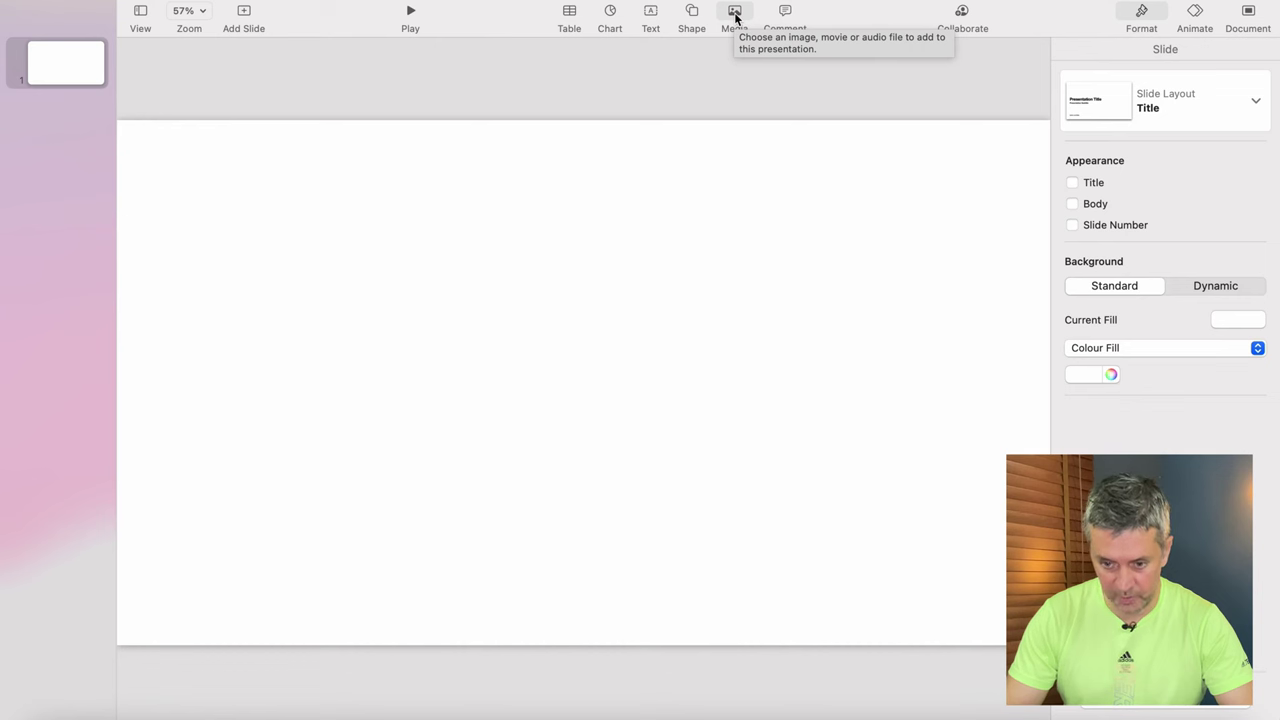
- Insert 'Screenshot 2022-11-19 at 4.15.35 PM' from the Desktop via Media > Choose
left_click(735, 14)
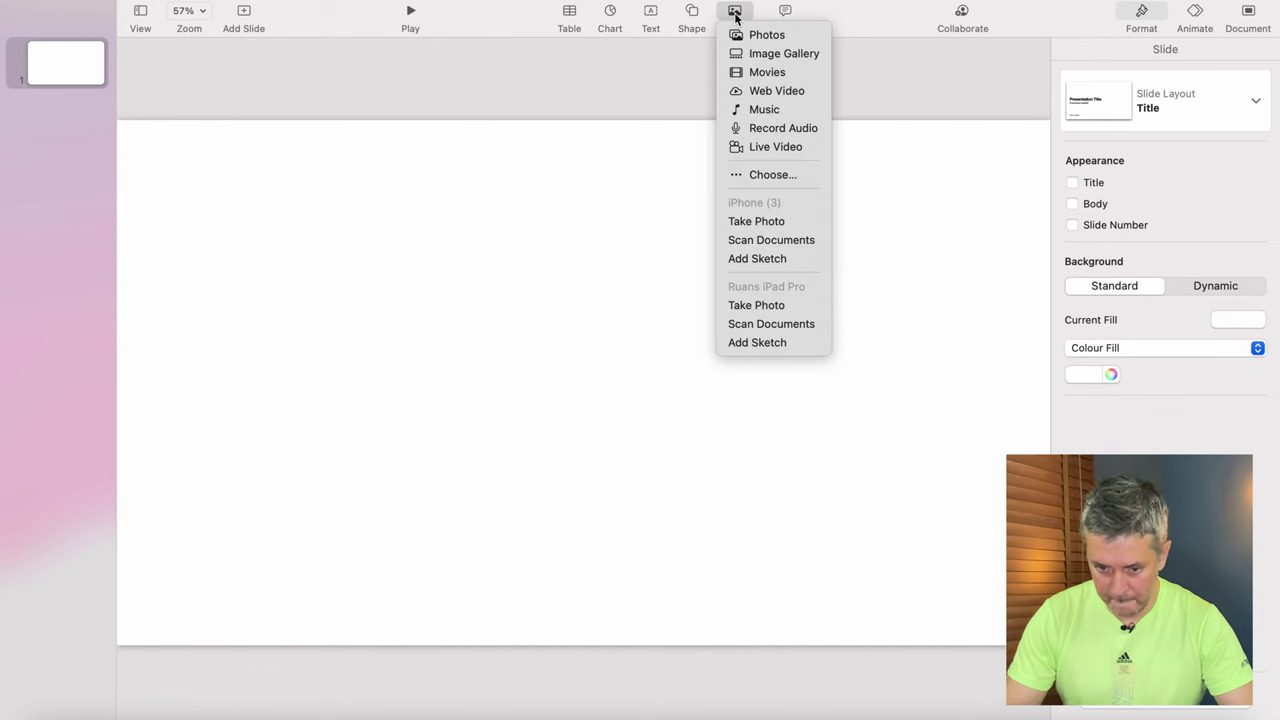
left_click(738, 176)
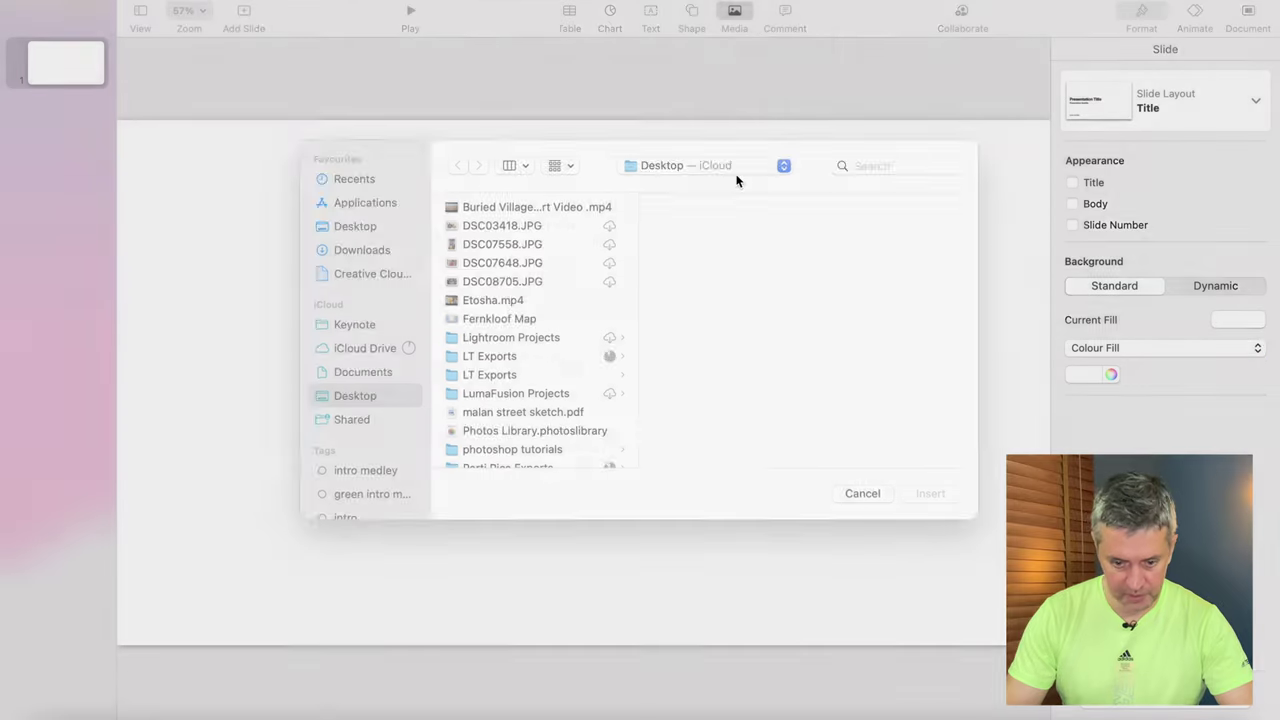
scroll(530, 388, "down", 5)
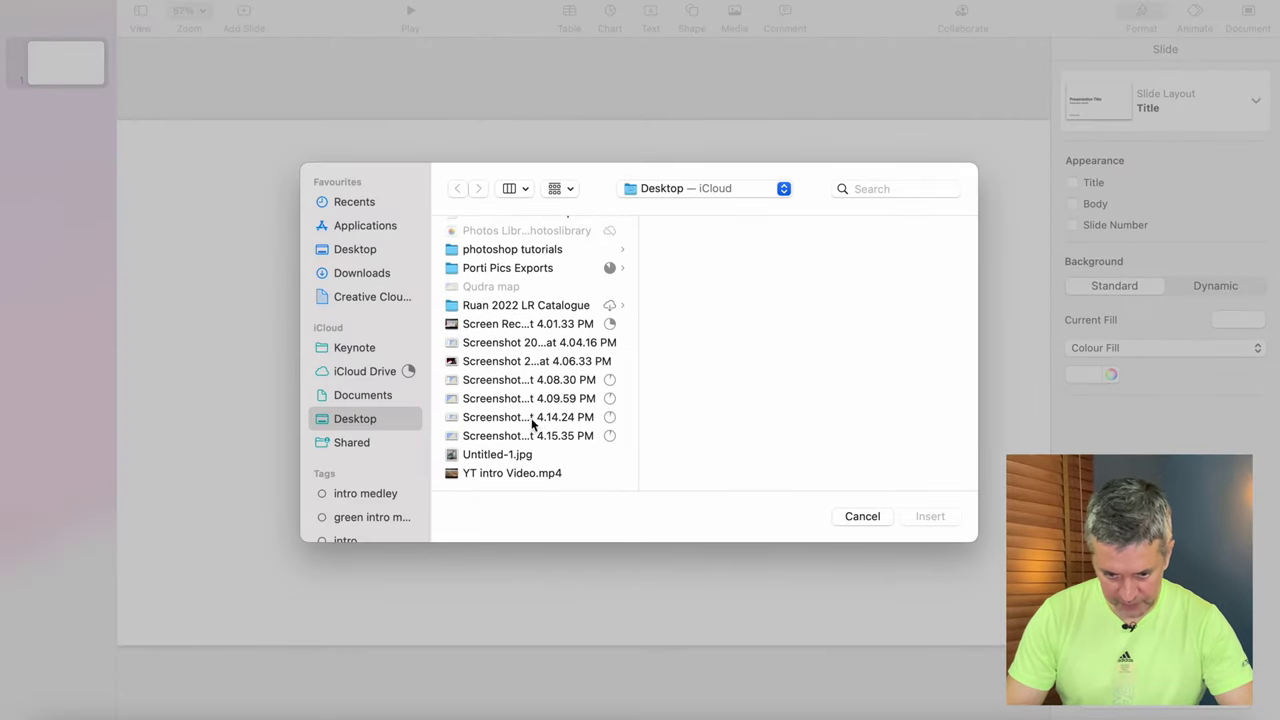
scroll(535, 420, "up", 2)
scroll(566, 466, "down", 2)
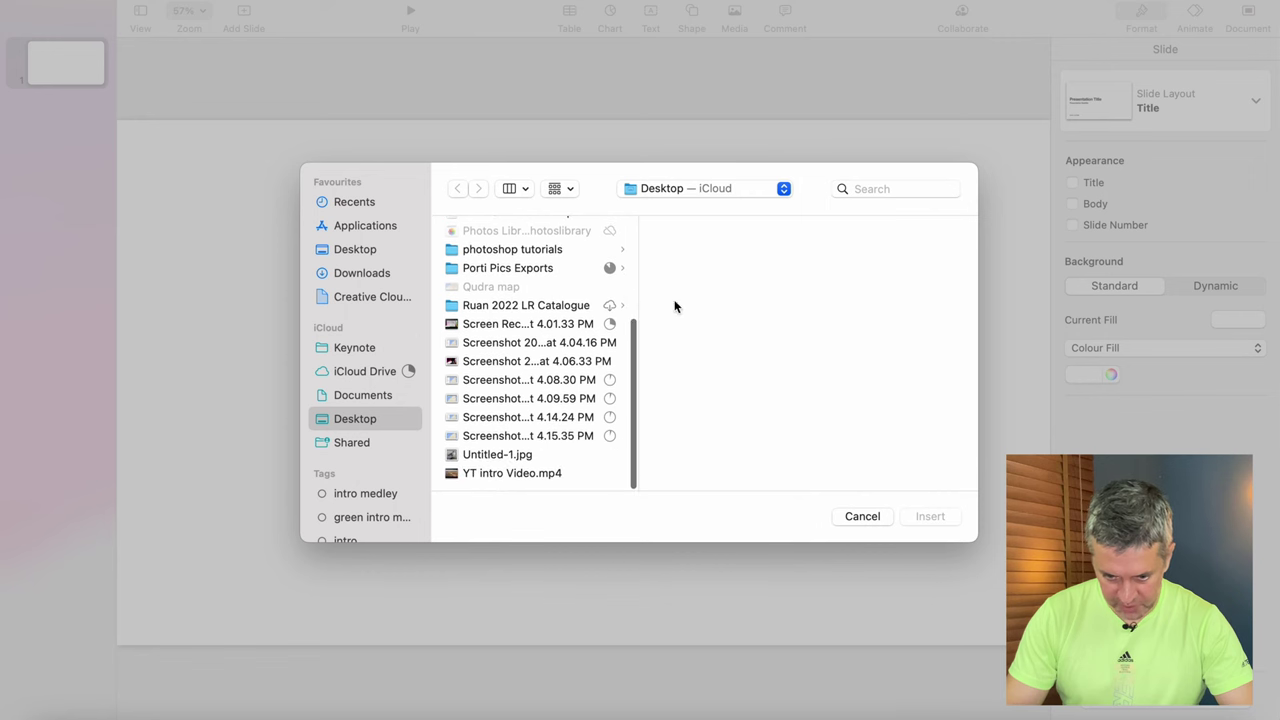
left_click_drag(637, 277, 678, 274)
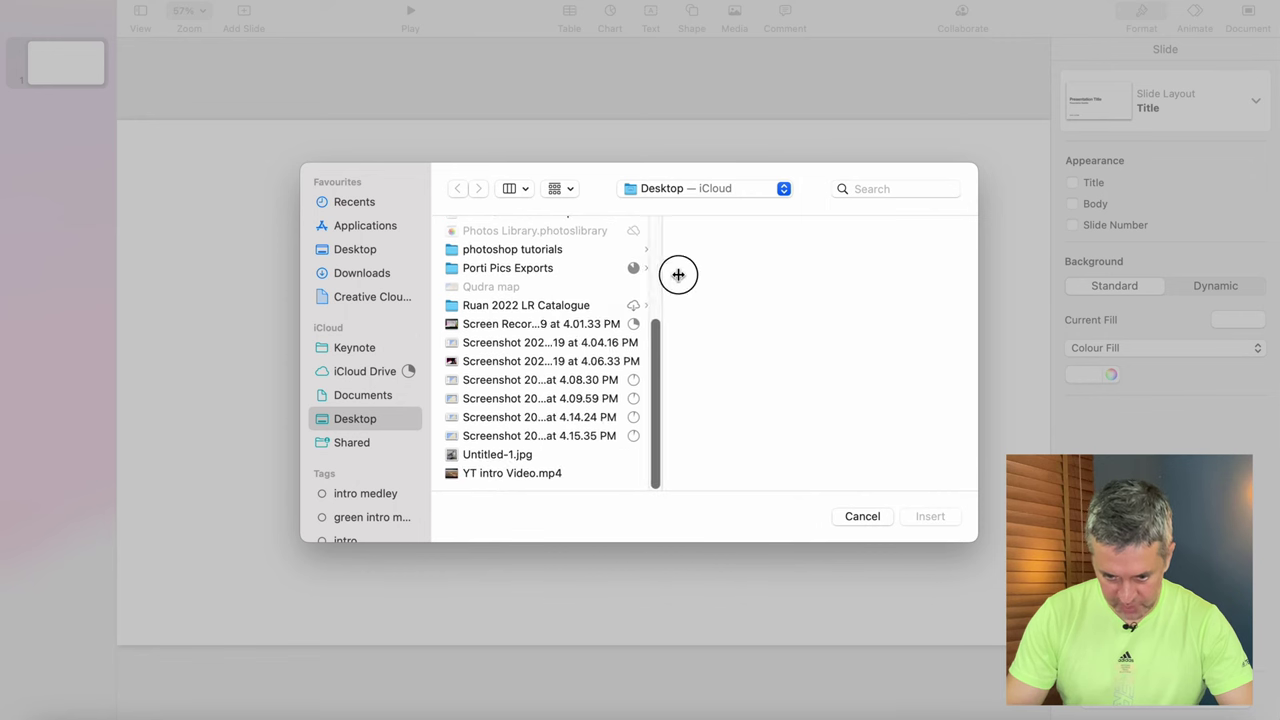
left_click(591, 440)
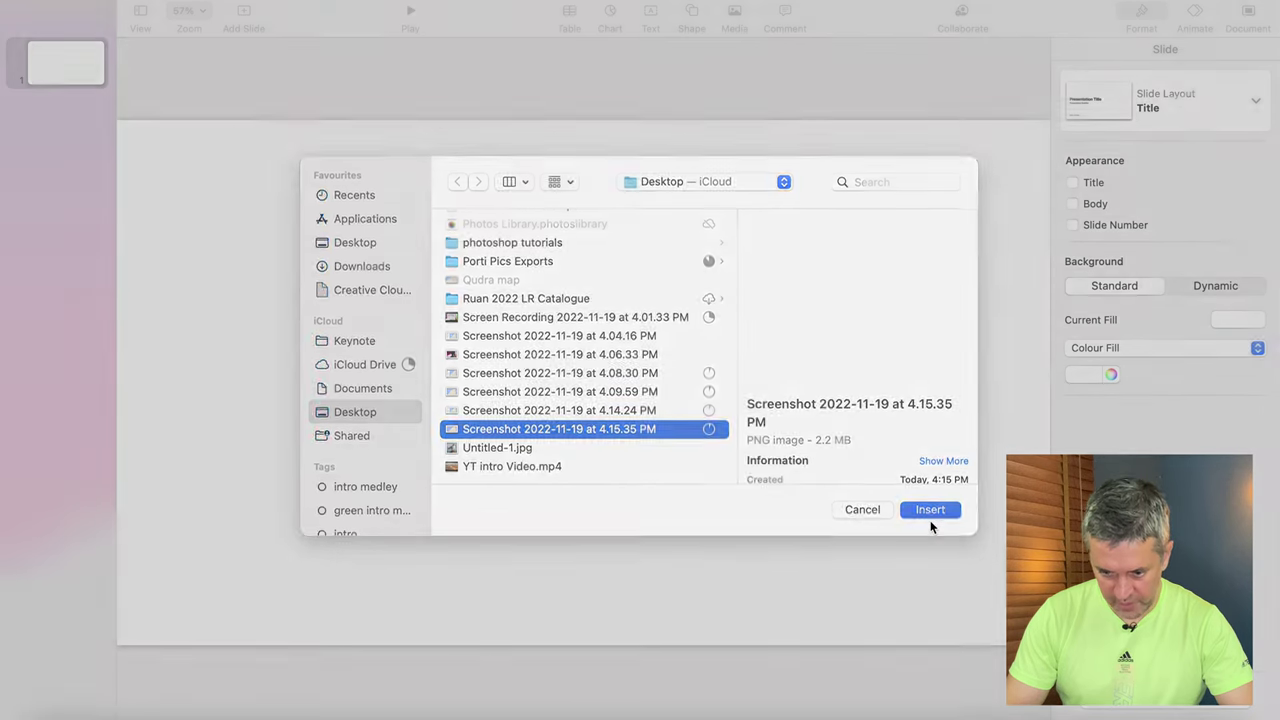
left_click(930, 517)
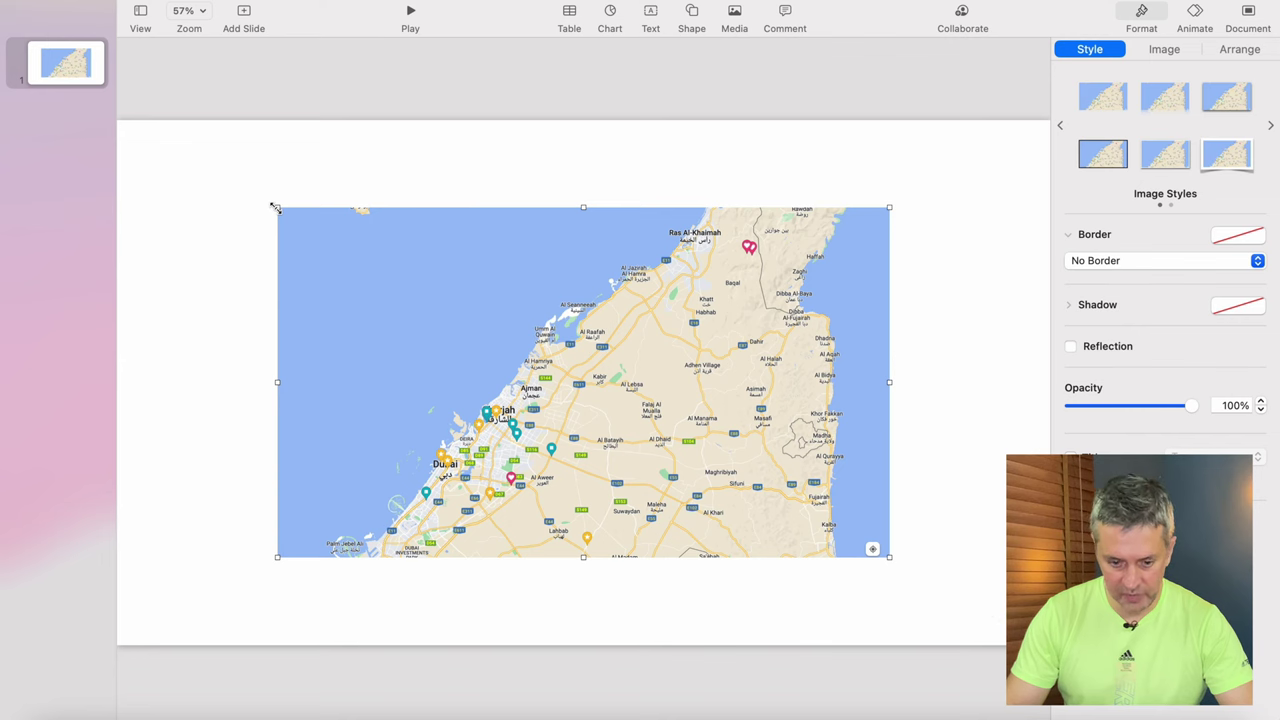
- Drag the map's corner handles to fill the slide, checking the fit at 50% and 75% zoom
left_click_drag(276, 207, 103, 120)
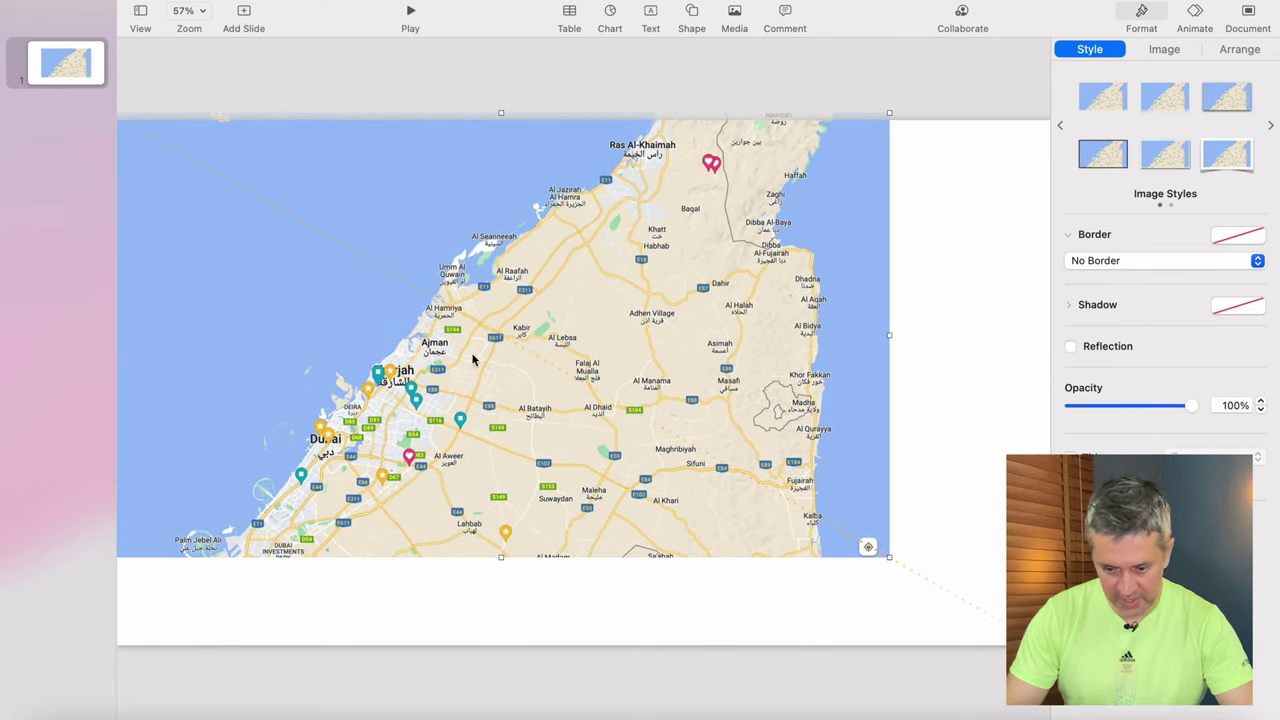
left_click_drag(889, 558, 1020, 655)
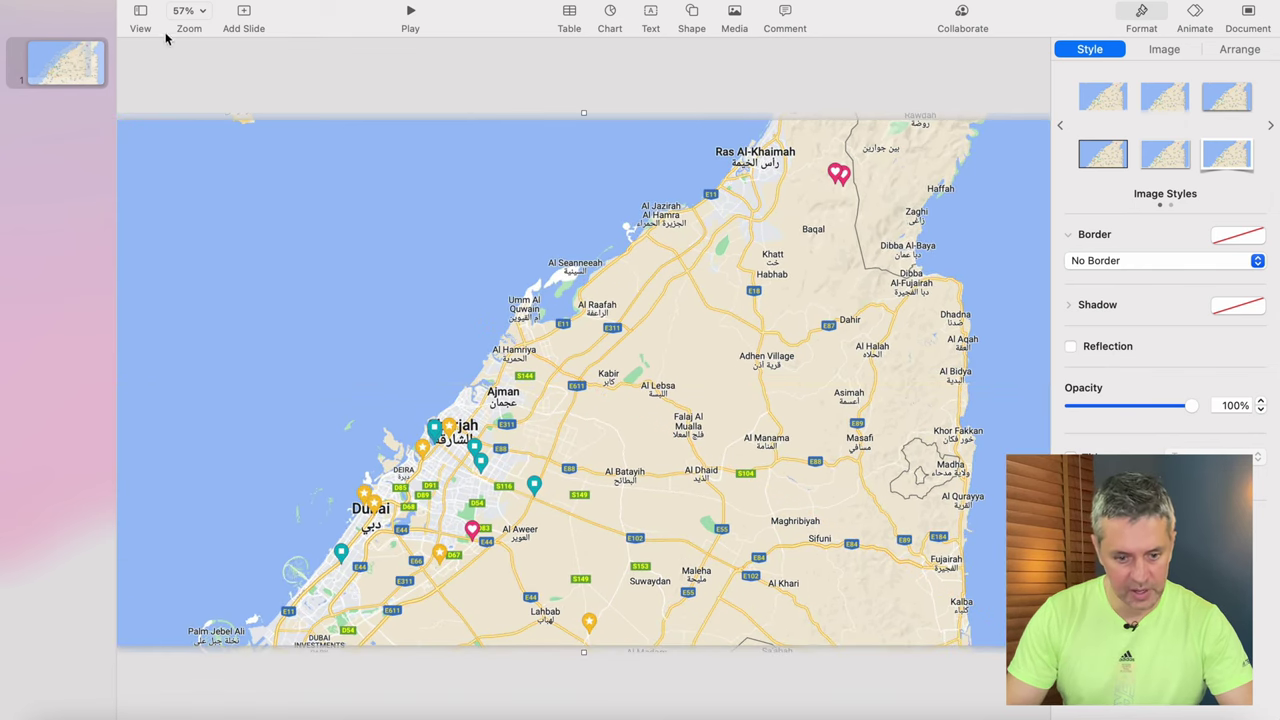
left_click(205, 12)
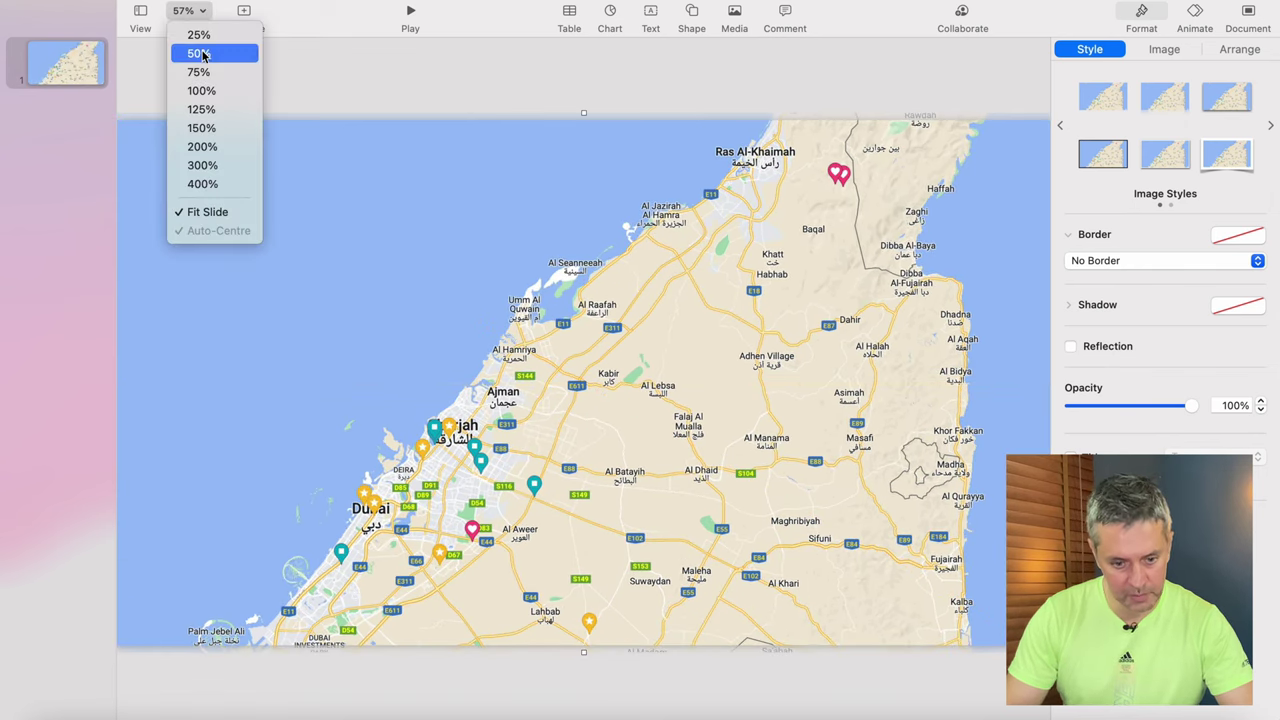
left_click(199, 53)
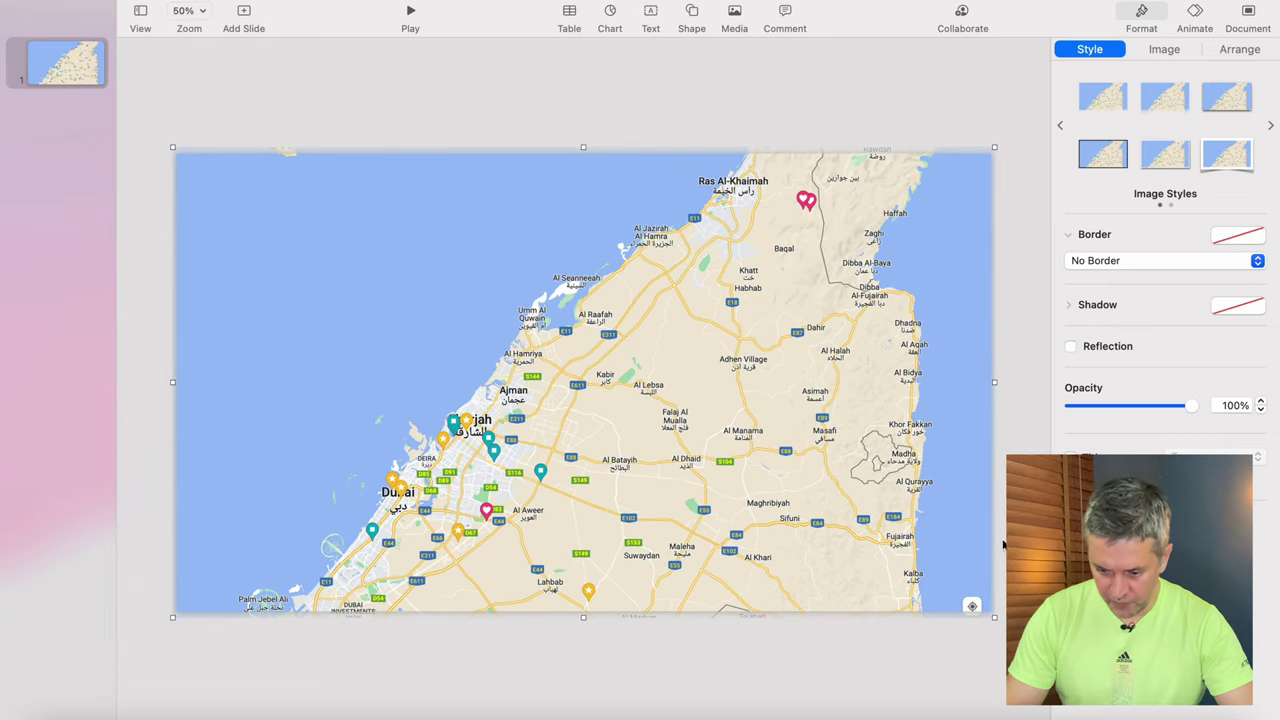
left_click_drag(993, 617, 999, 646)
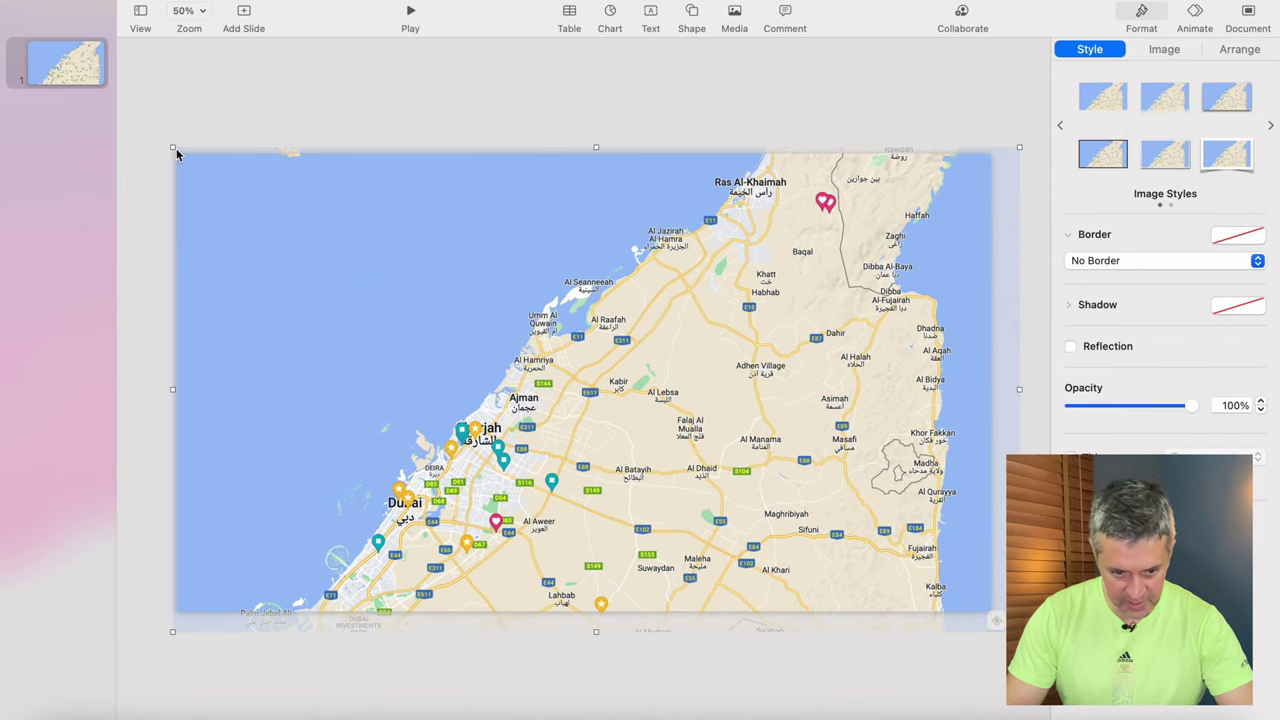
left_click_drag(172, 147, 169, 146)
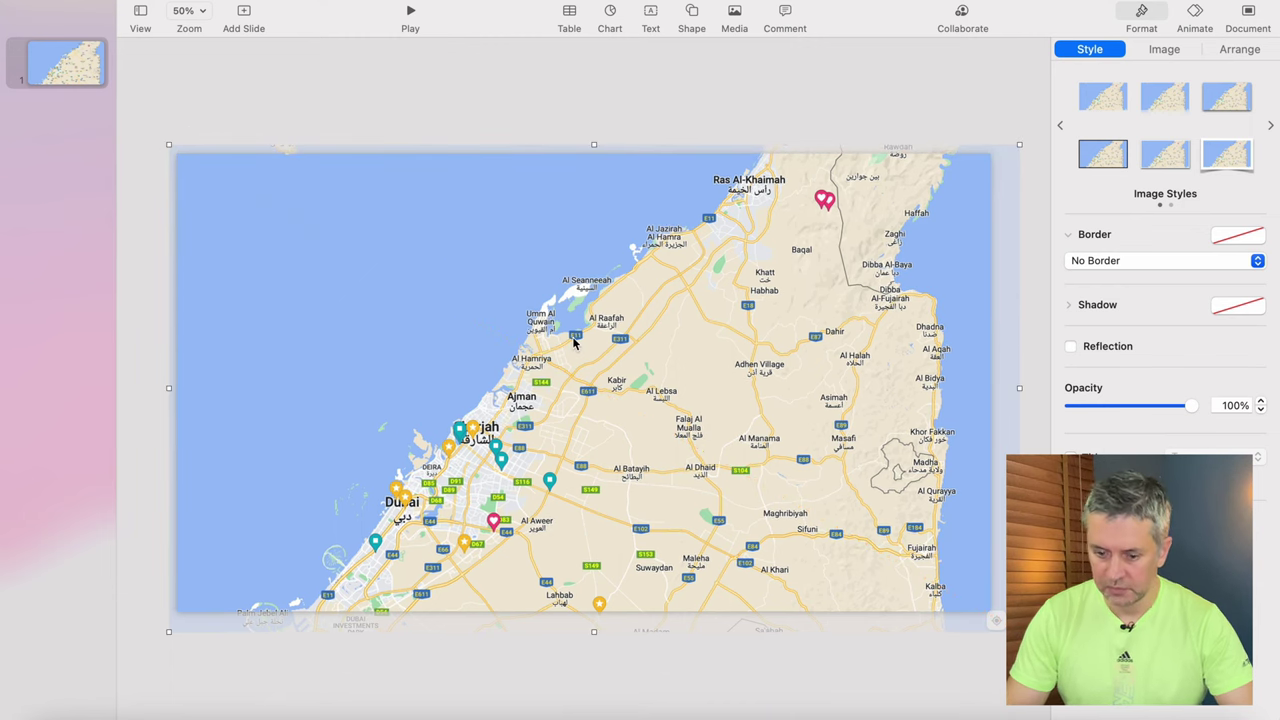
key("super+z")
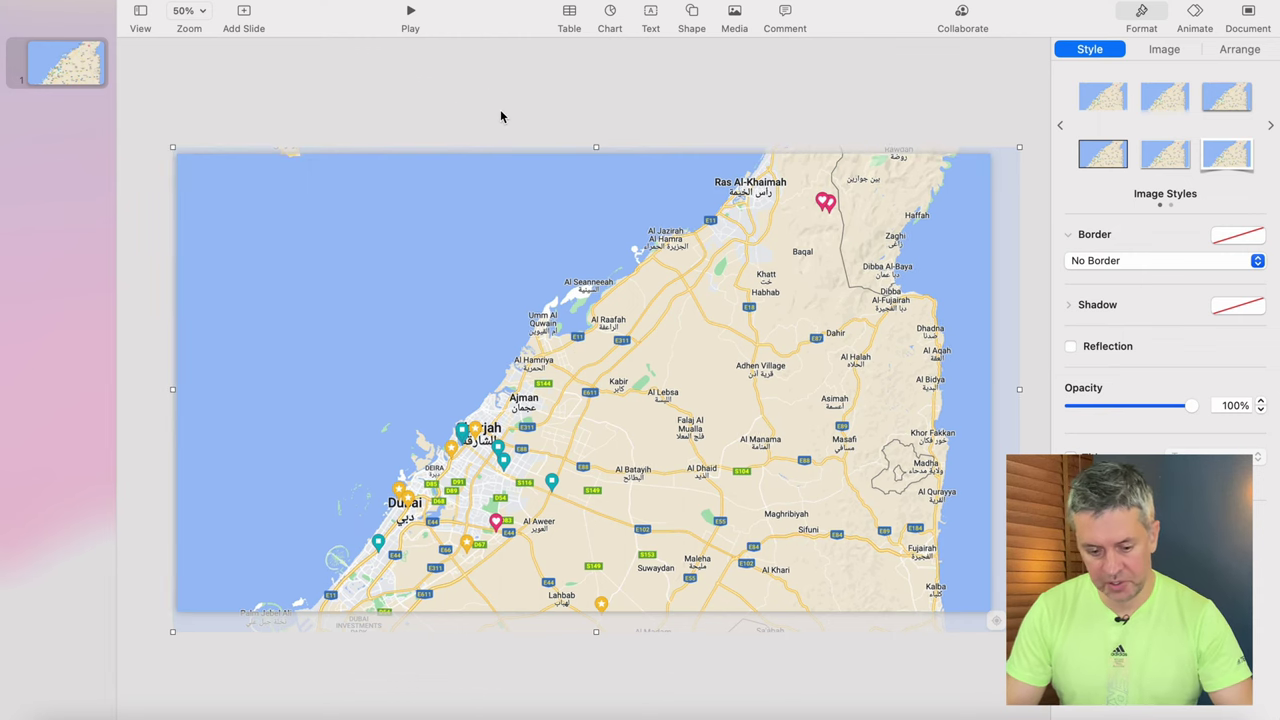
left_click(207, 15)
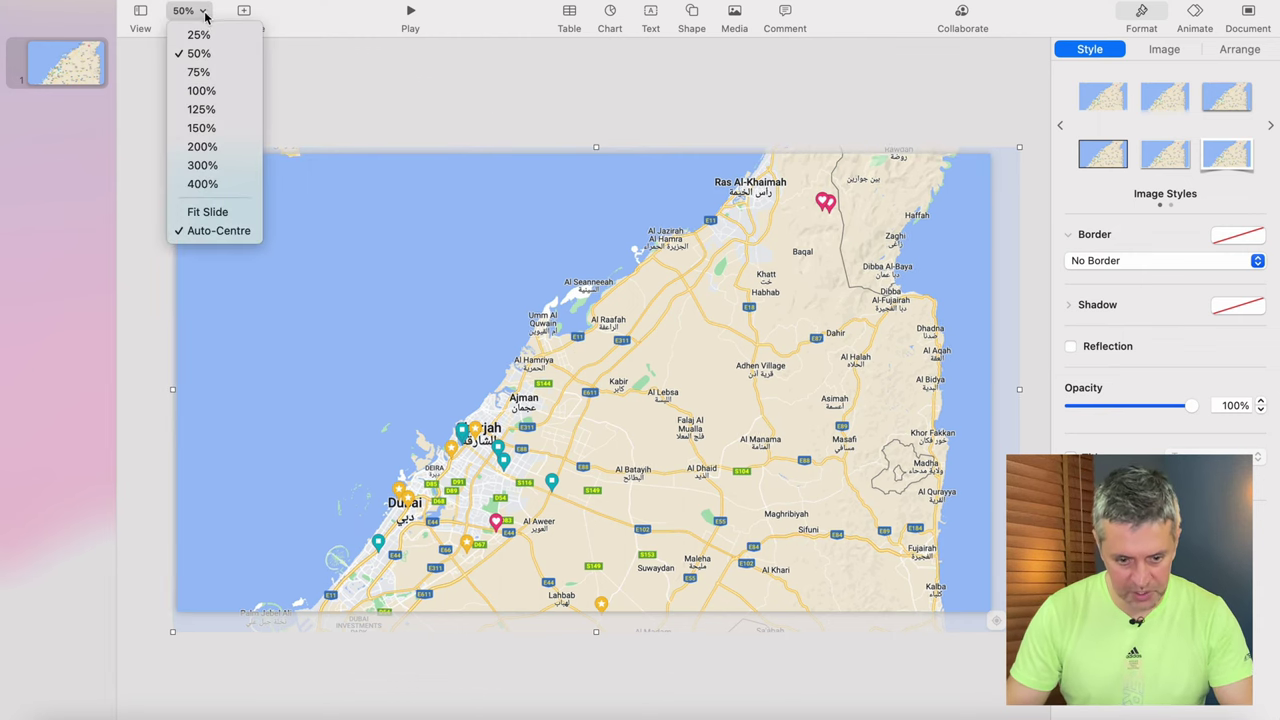
left_click(198, 72)
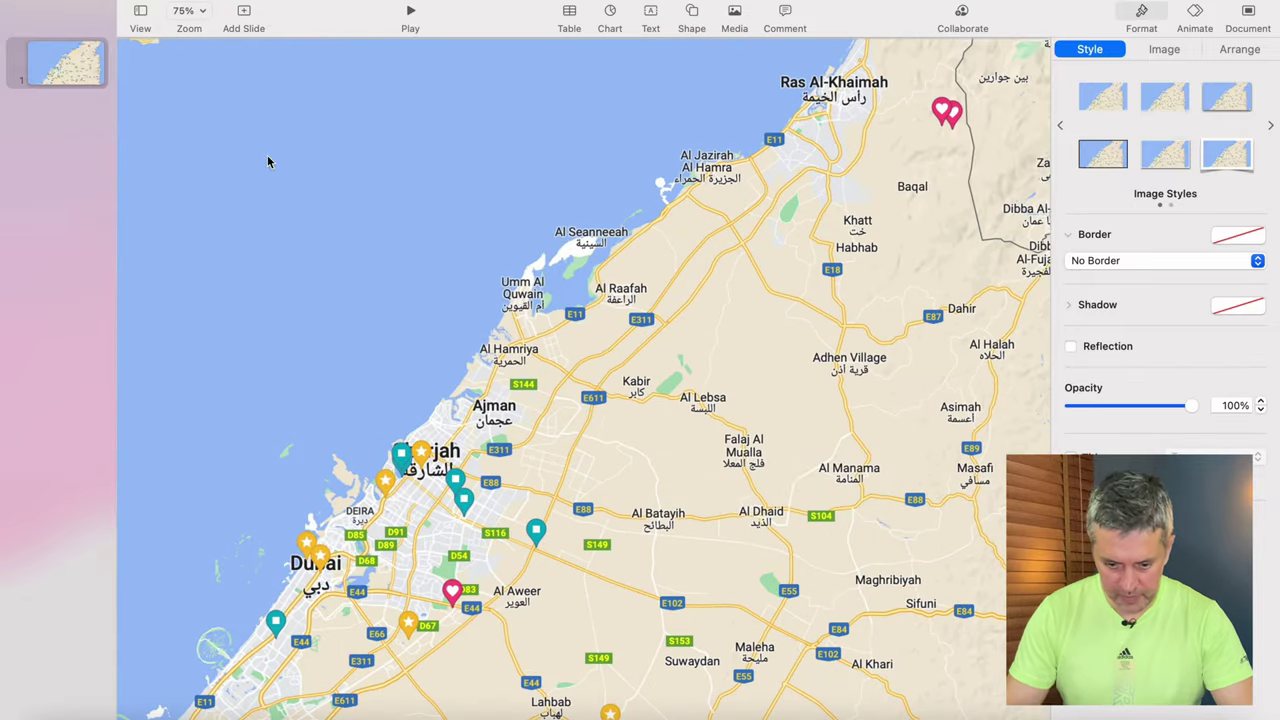
left_click(213, 16)
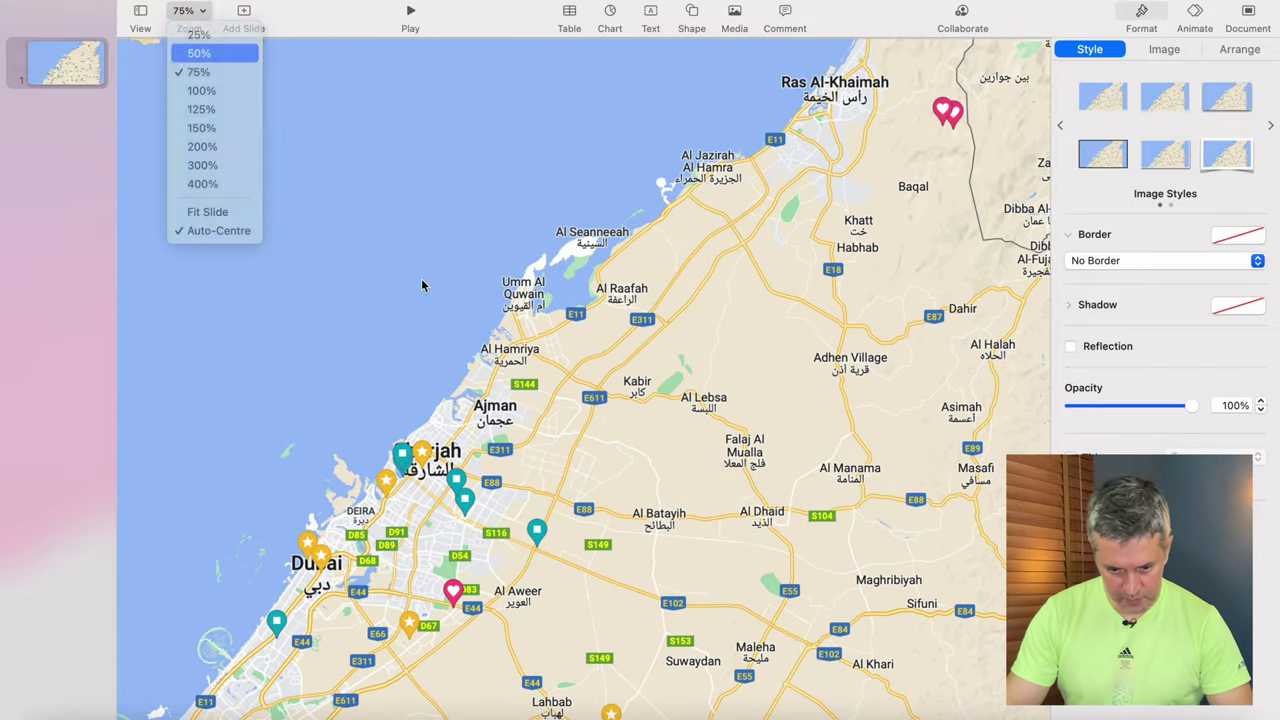
key("Return")
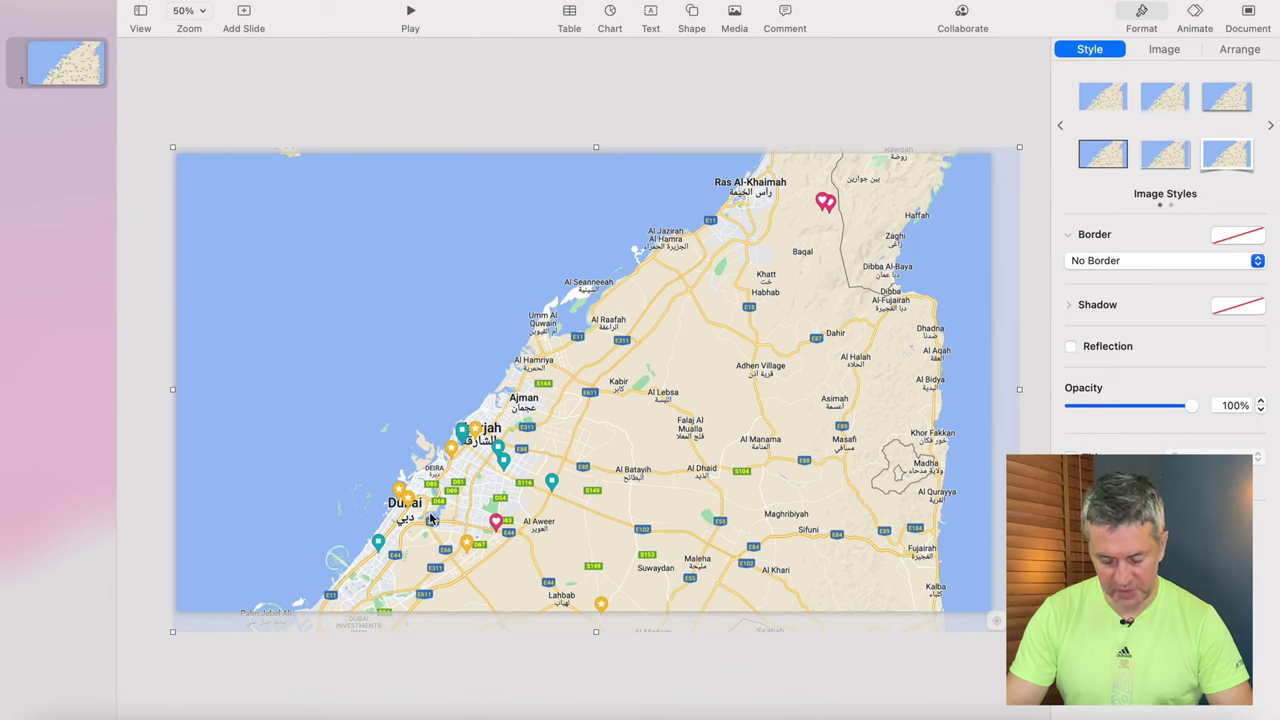
- With the Draw with Pen tool, trace the route from Dubai past Suwaydan and Maleha to Al Dhaid
left_click(692, 11)
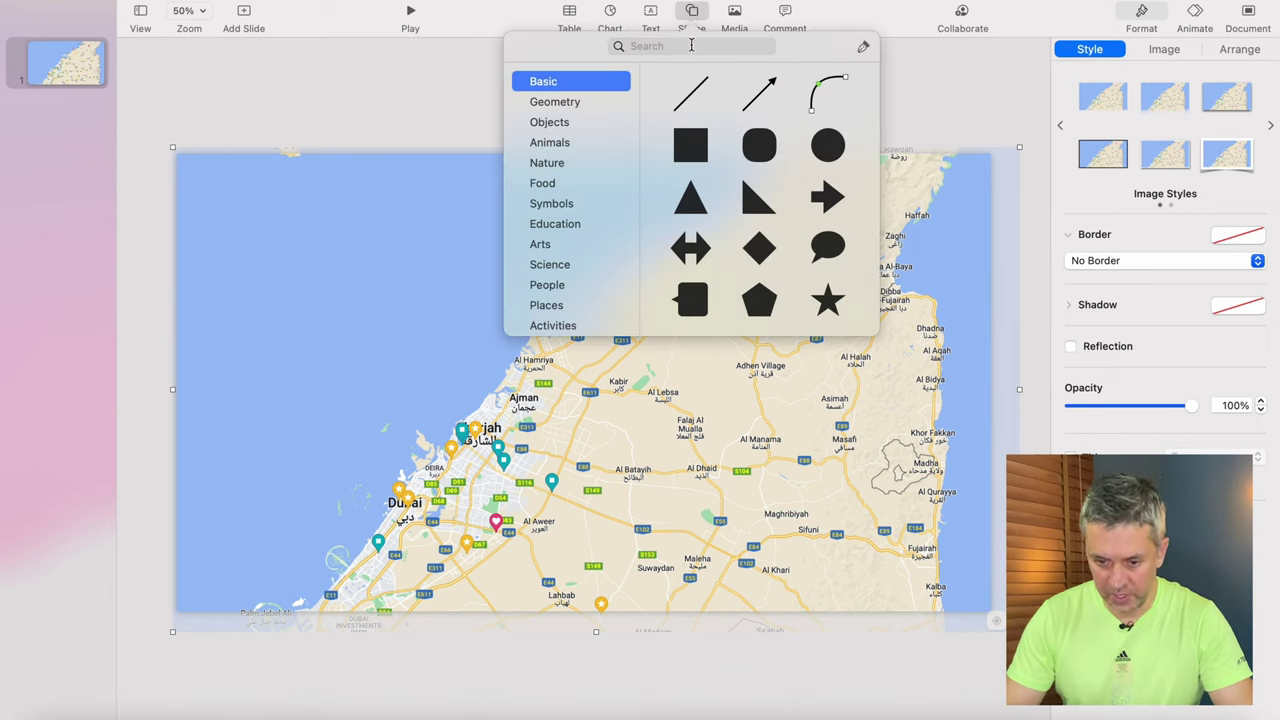
left_click(862, 50)
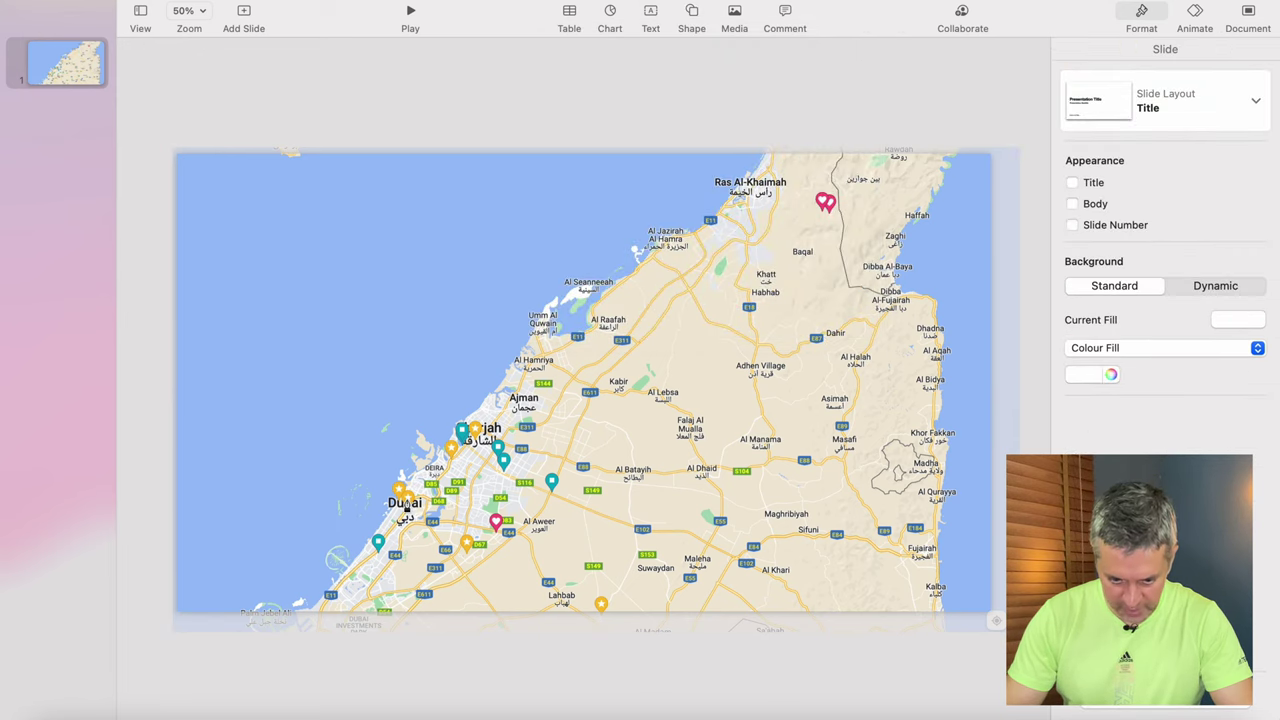
left_click(406, 506)
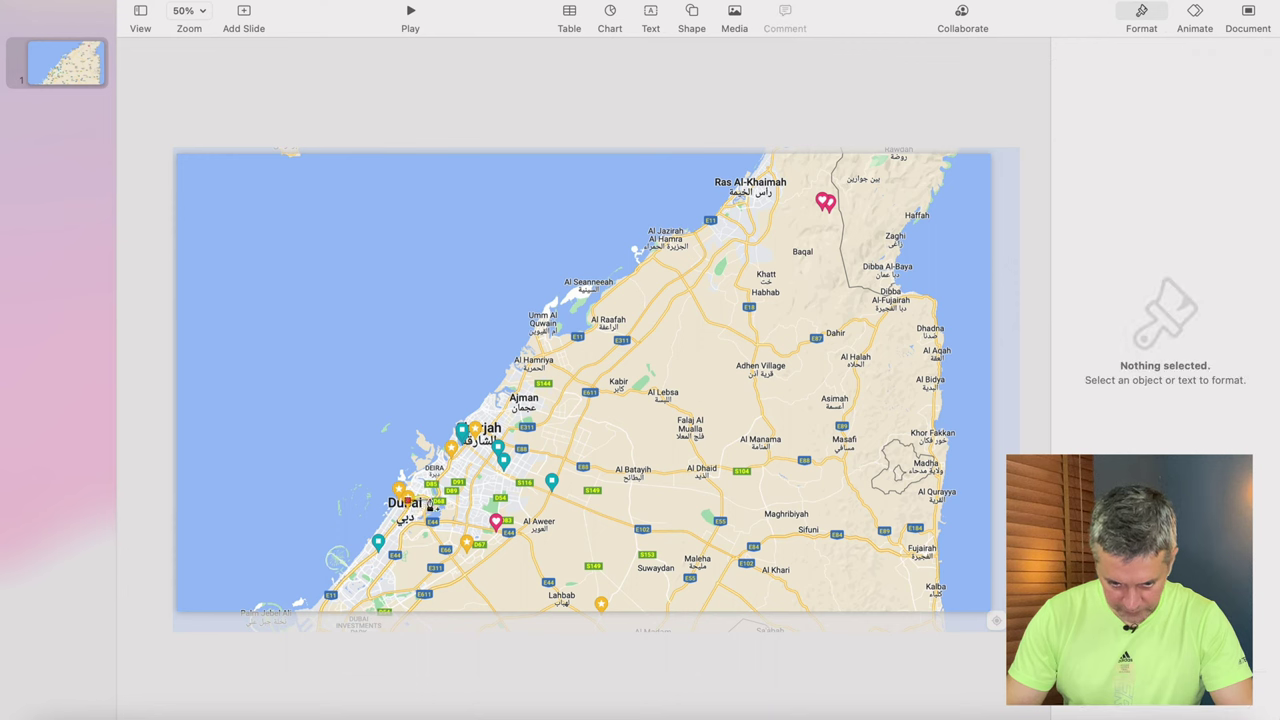
left_click(430, 500)
left_click(466, 523)
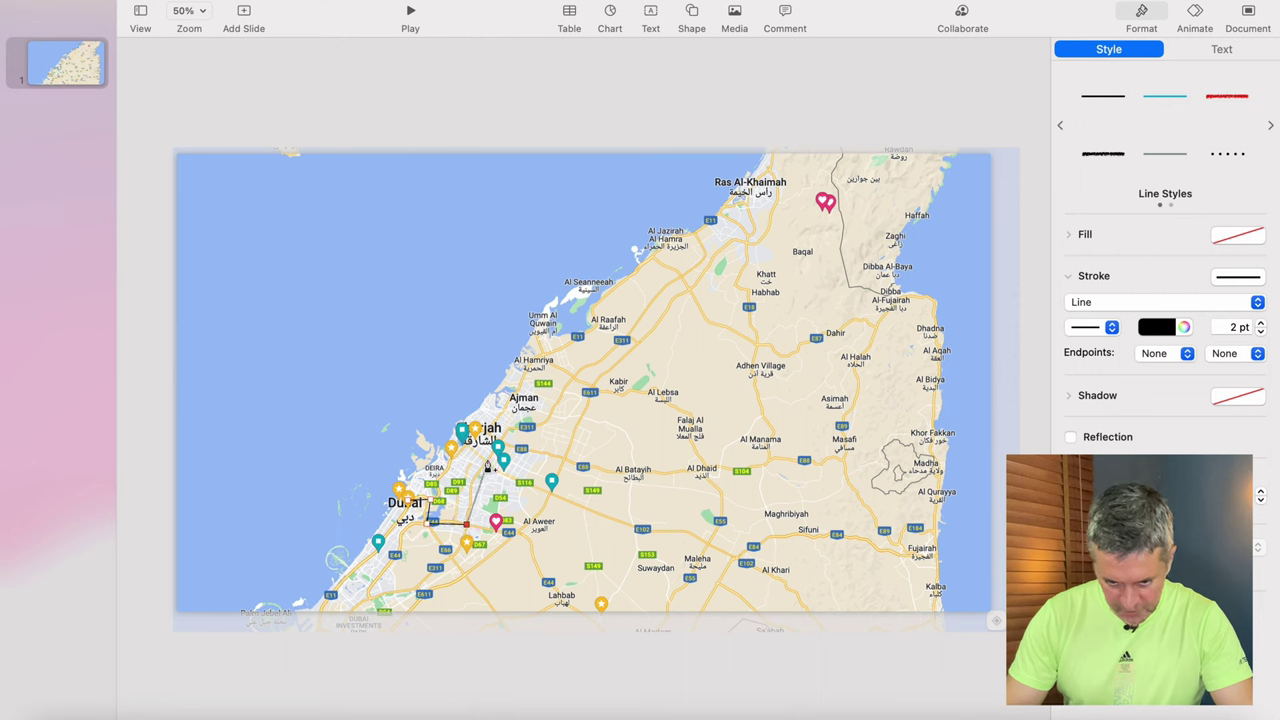
left_click(487, 461)
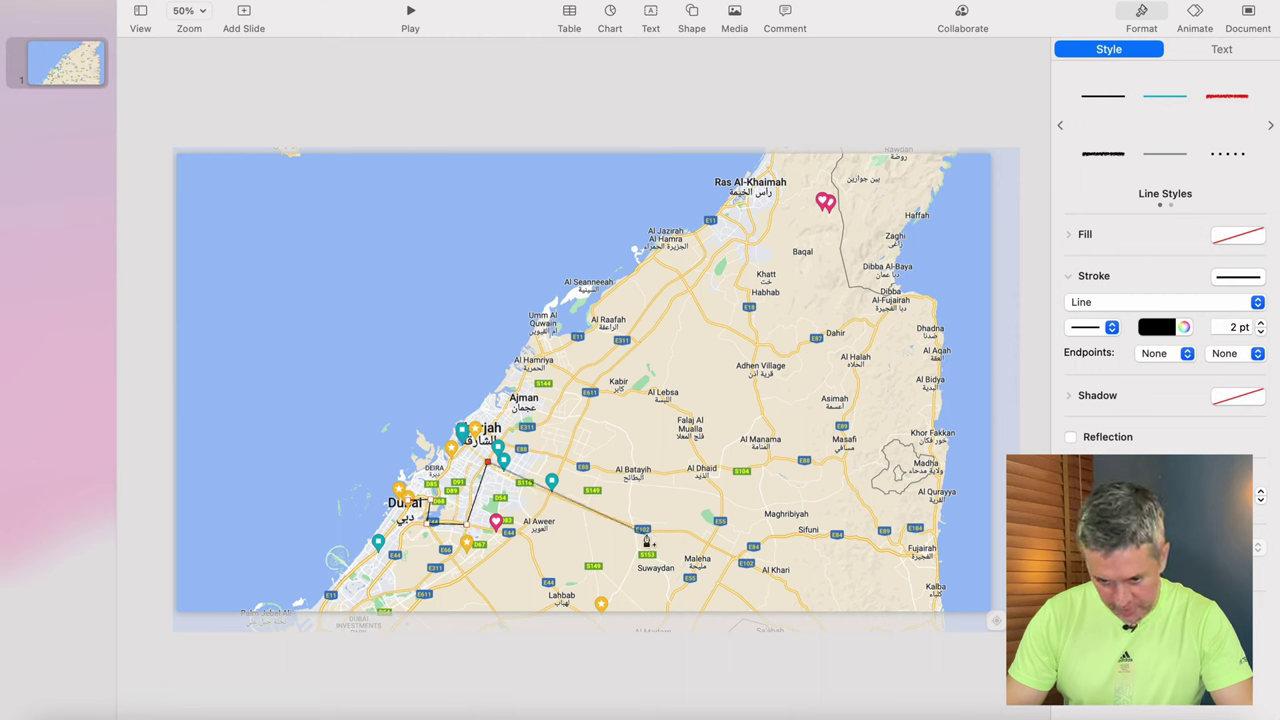
left_click(643, 530)
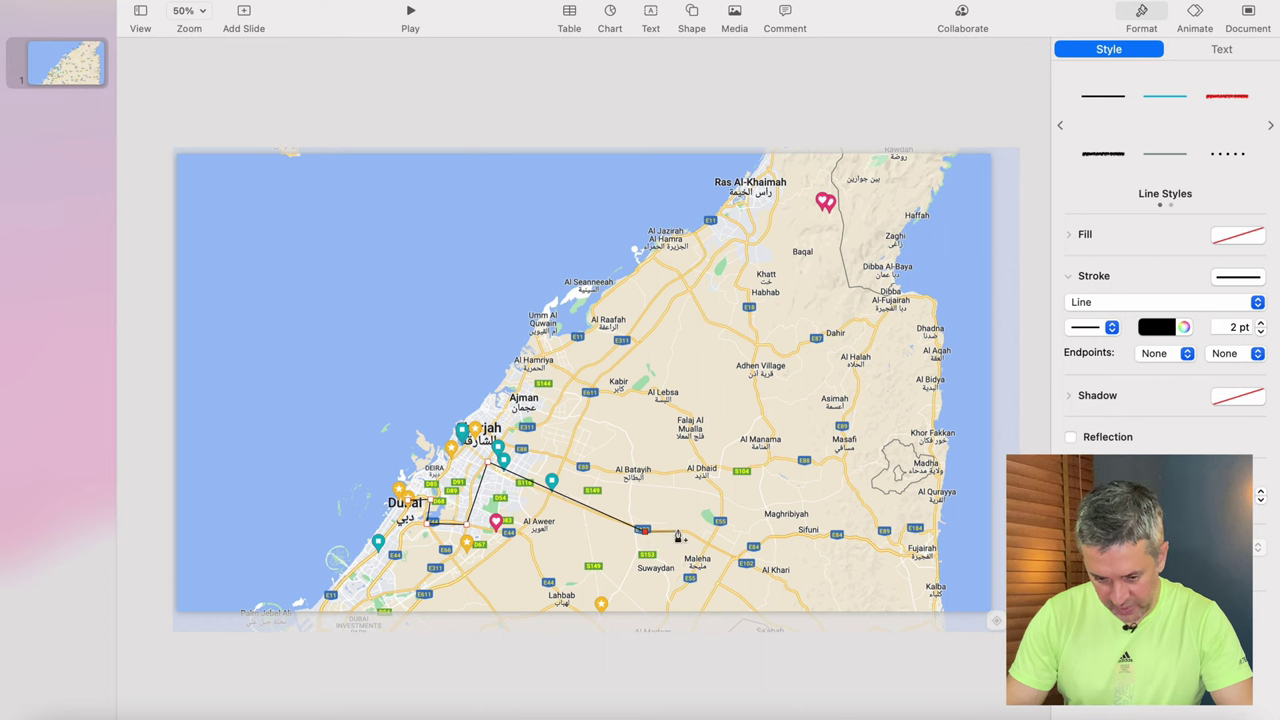
left_click(684, 533)
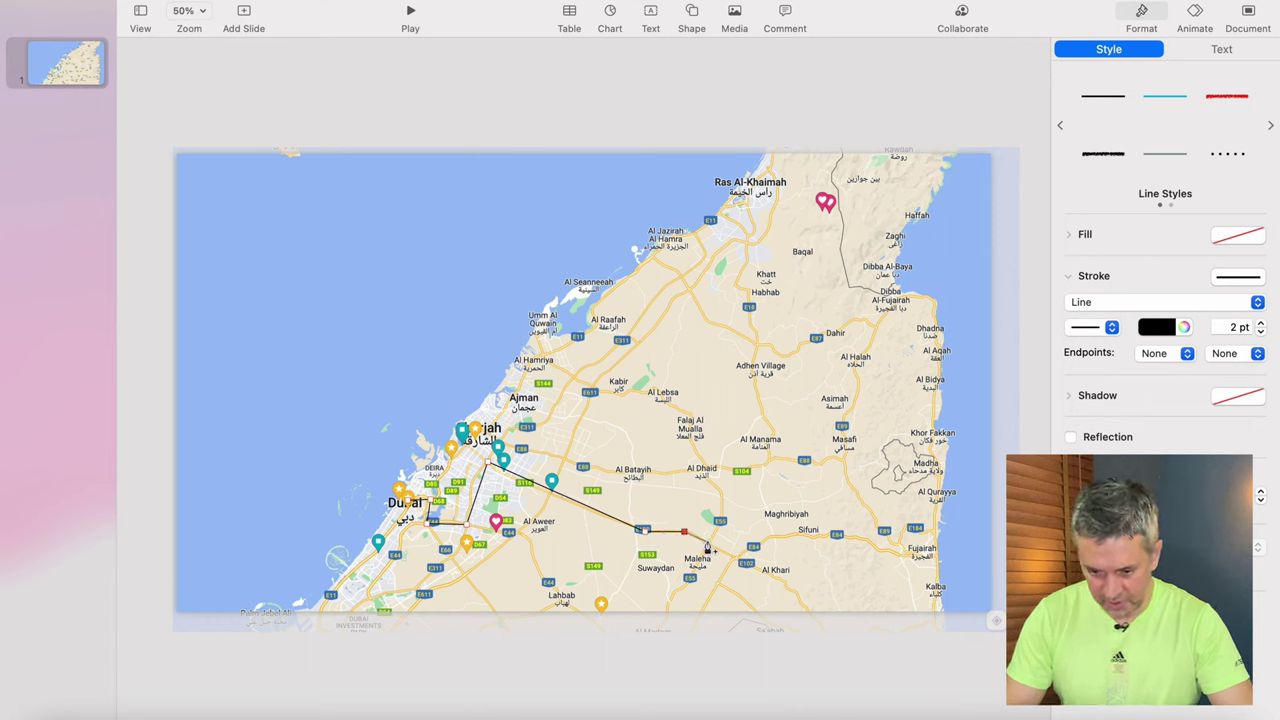
left_click(709, 545)
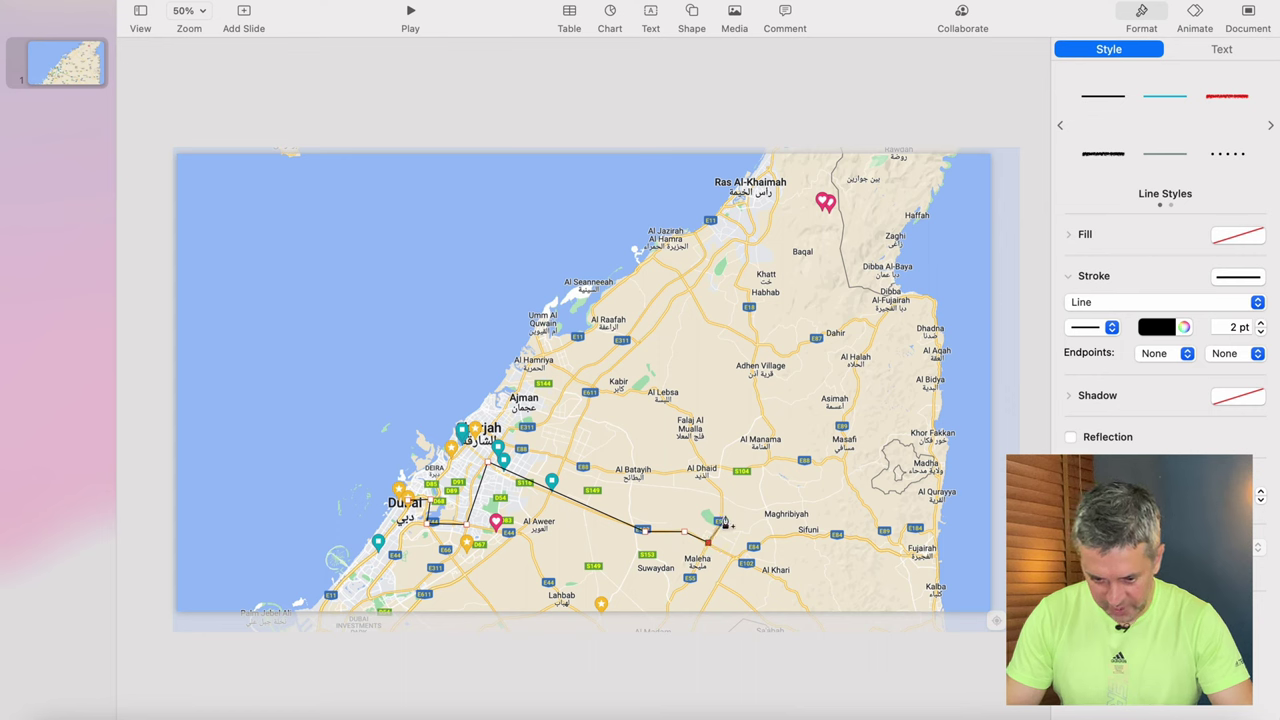
left_click(722, 518)
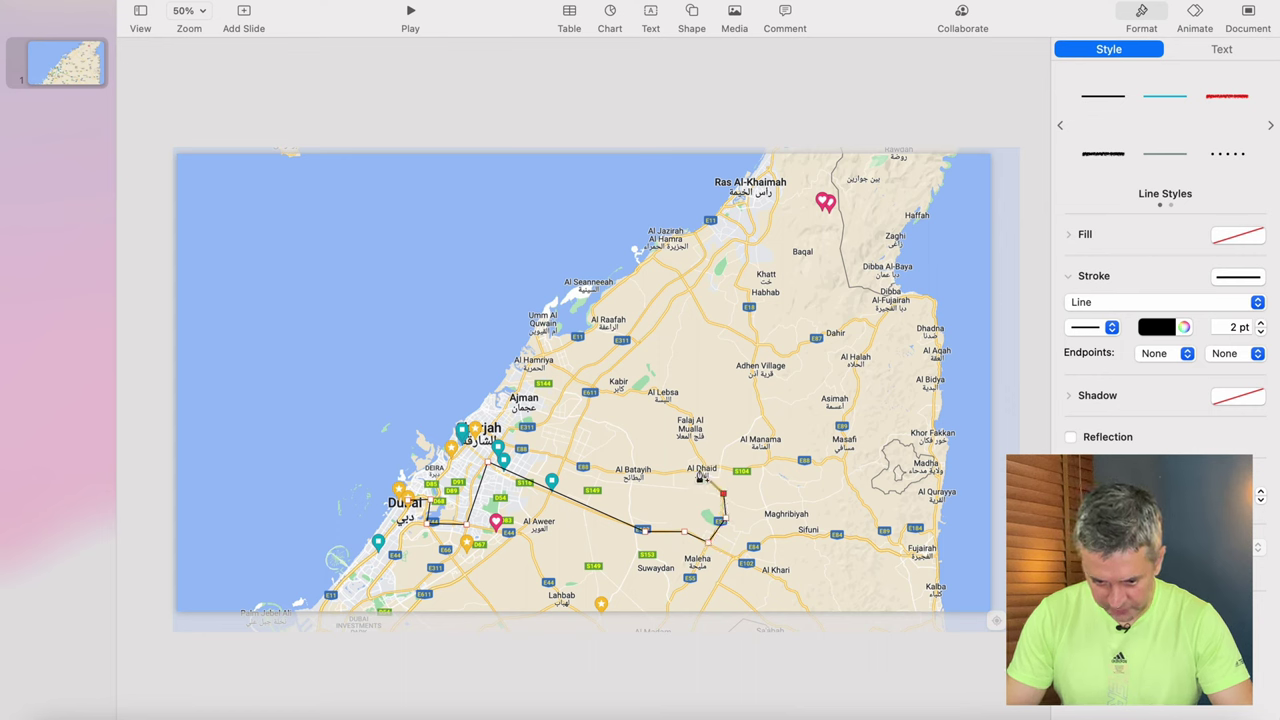
left_click(700, 470)
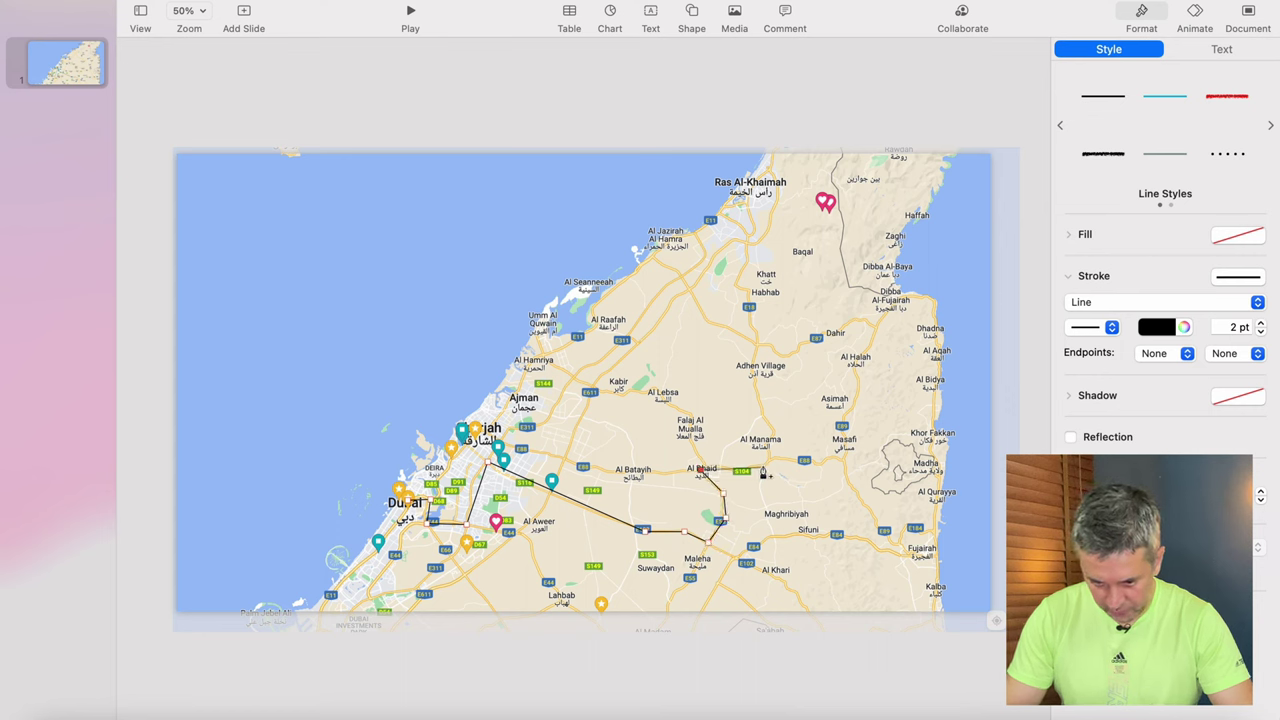
- Extend the route east to Masafi, then north to Dibba Al-Fujairah, and finish the line
left_click(770, 464)
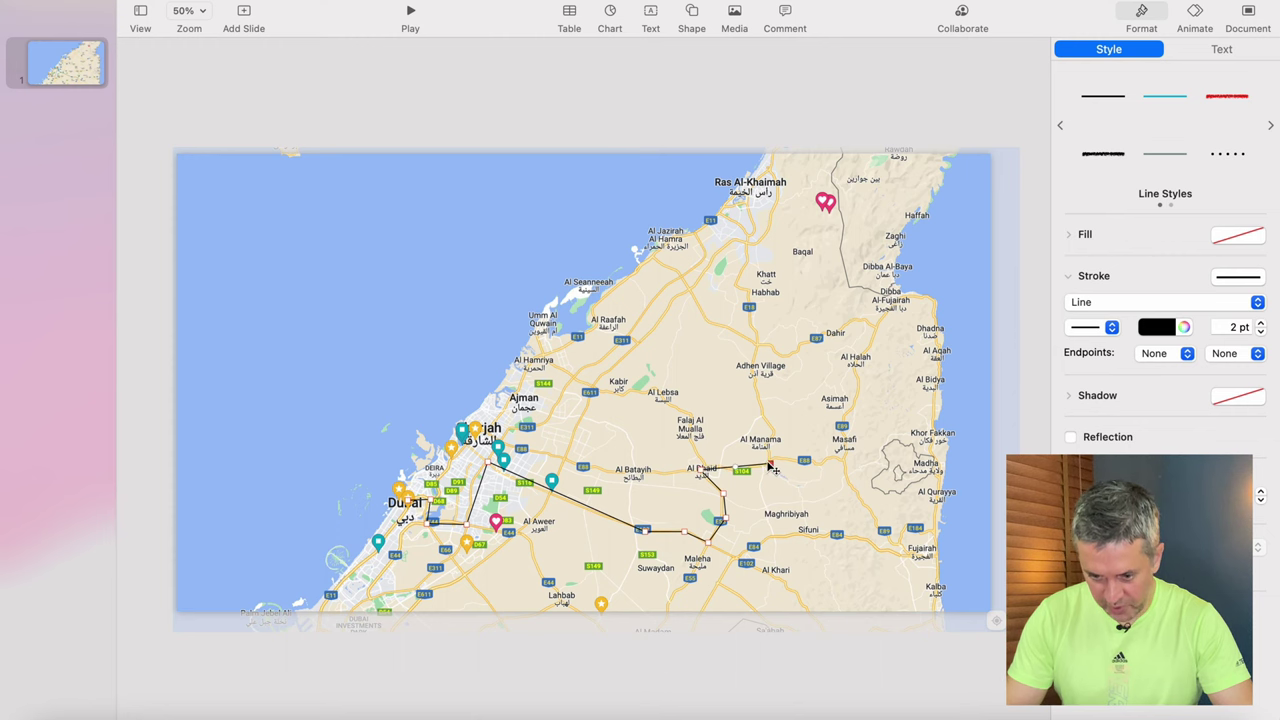
left_click(805, 461)
left_click(814, 462)
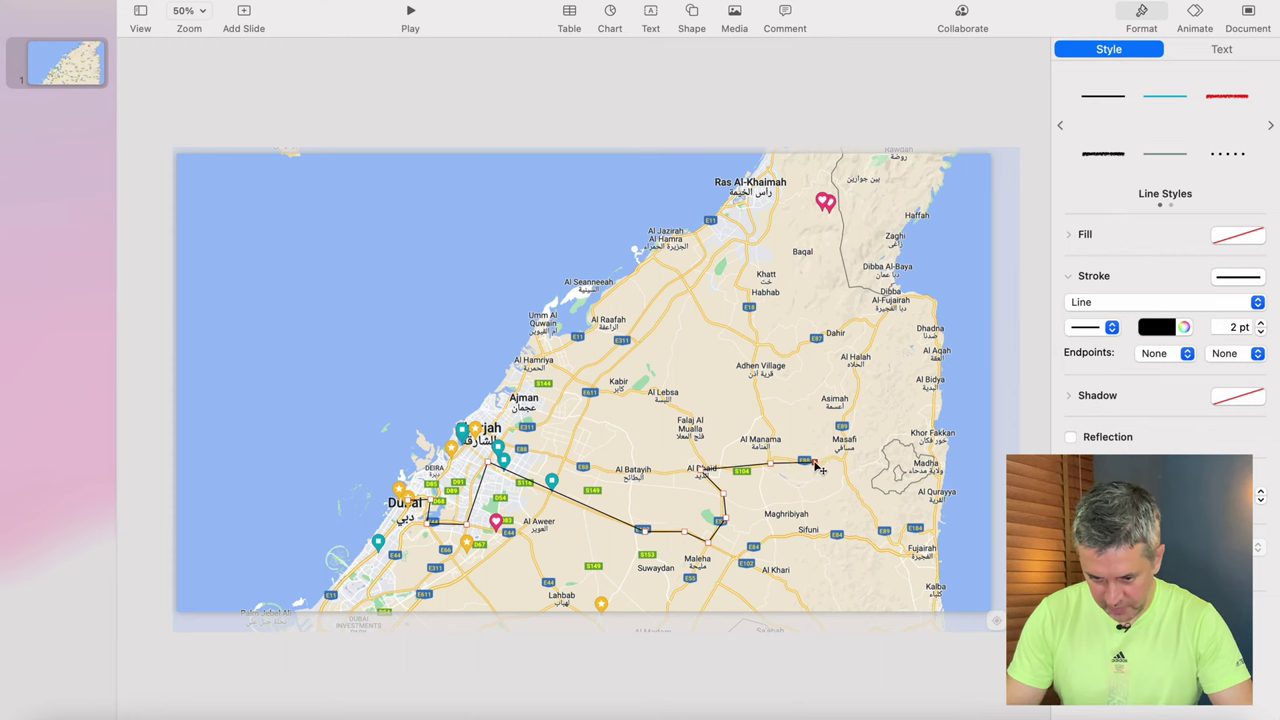
left_click(843, 459)
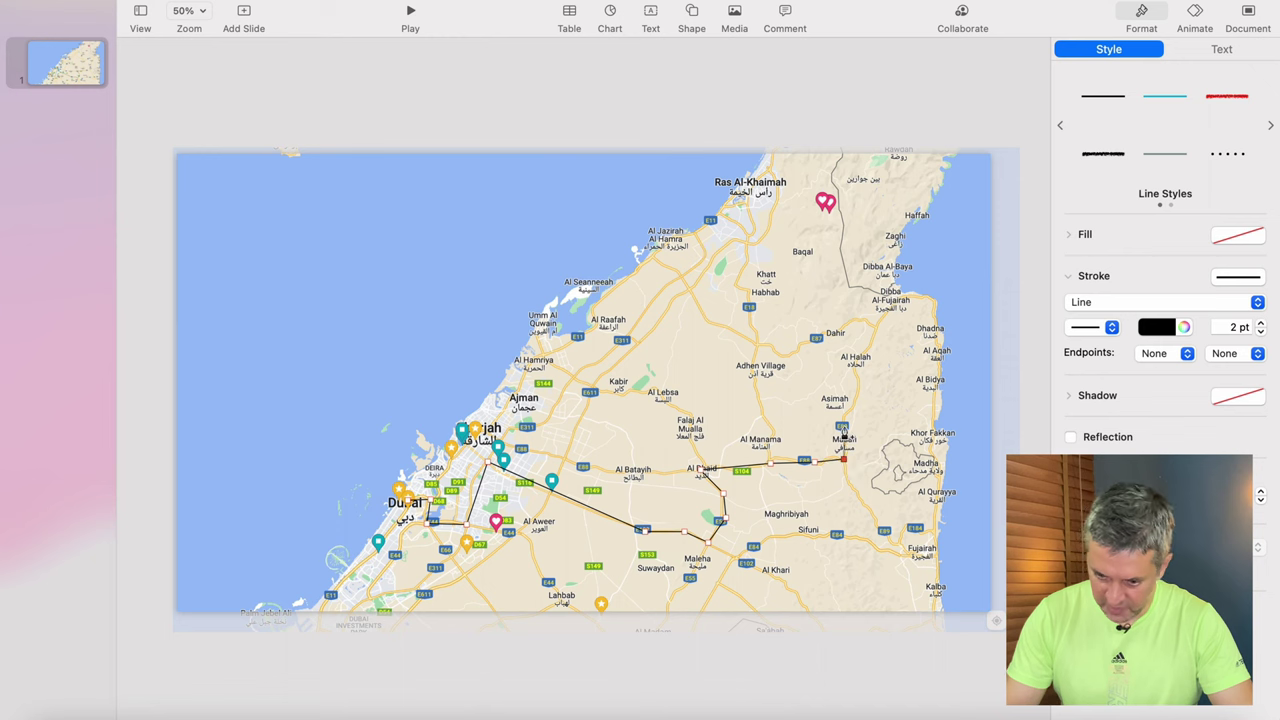
left_click(845, 422)
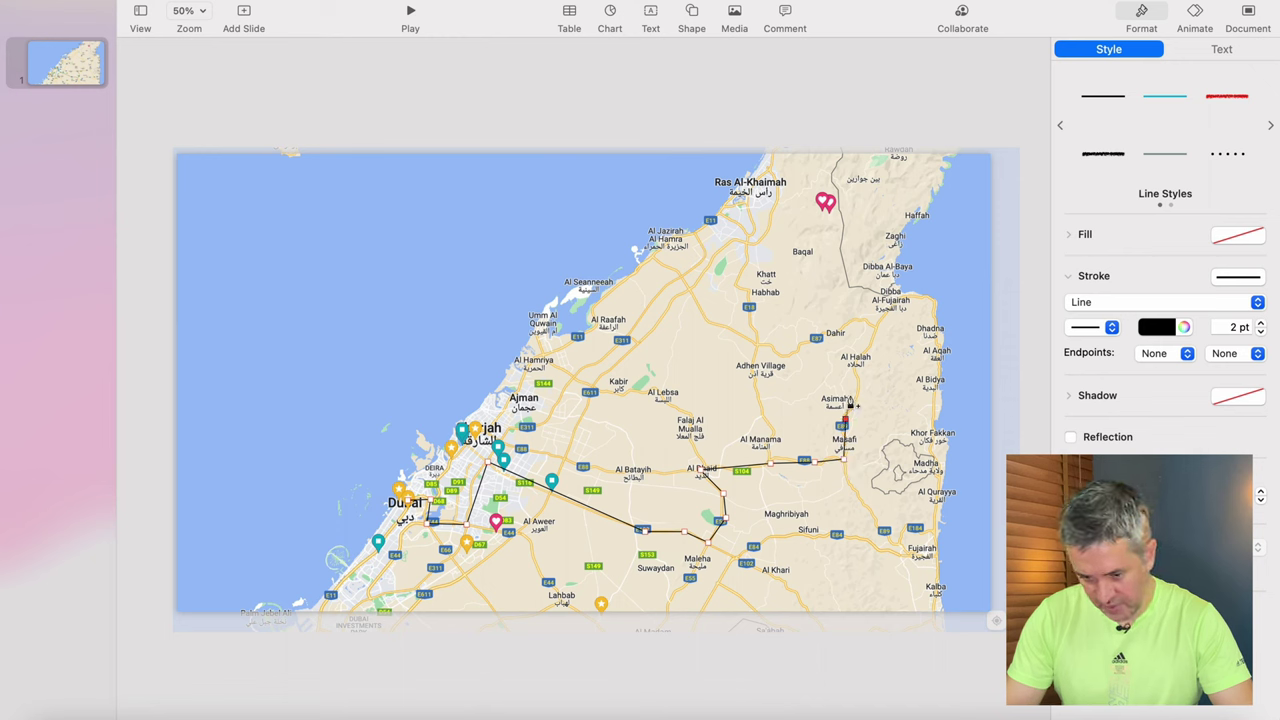
left_click(861, 383)
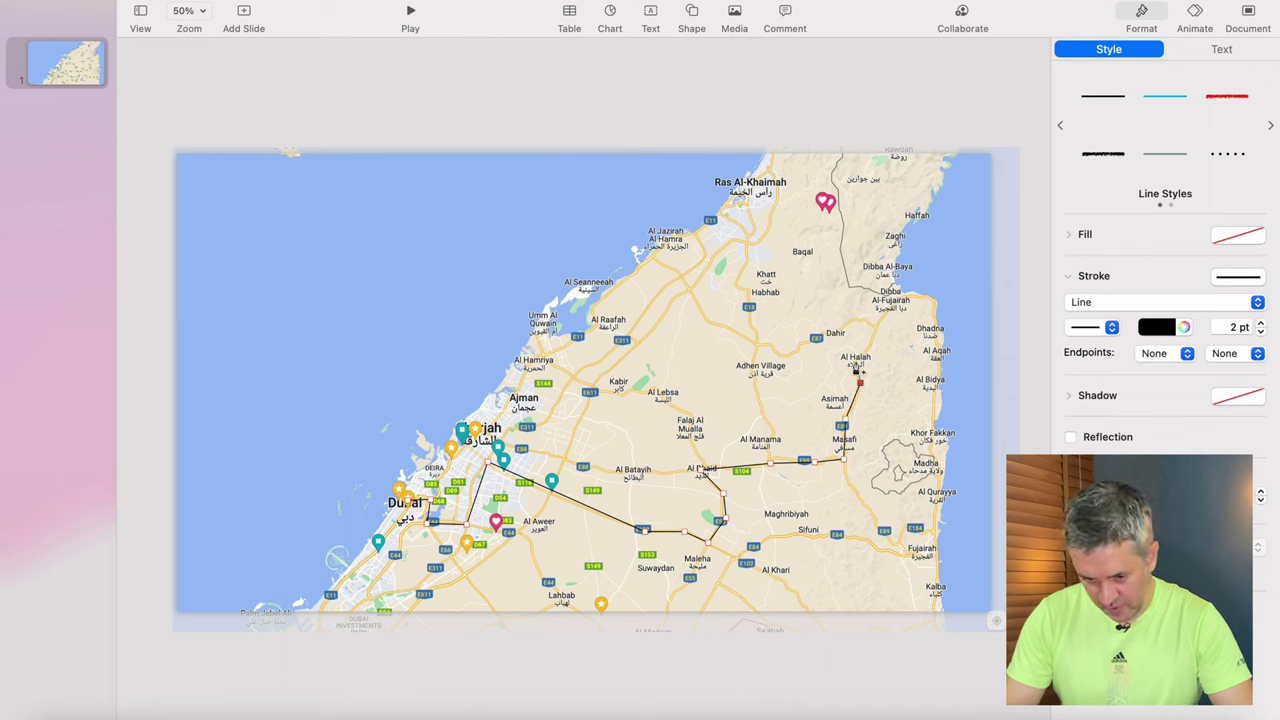
left_click(856, 361)
left_click(877, 326)
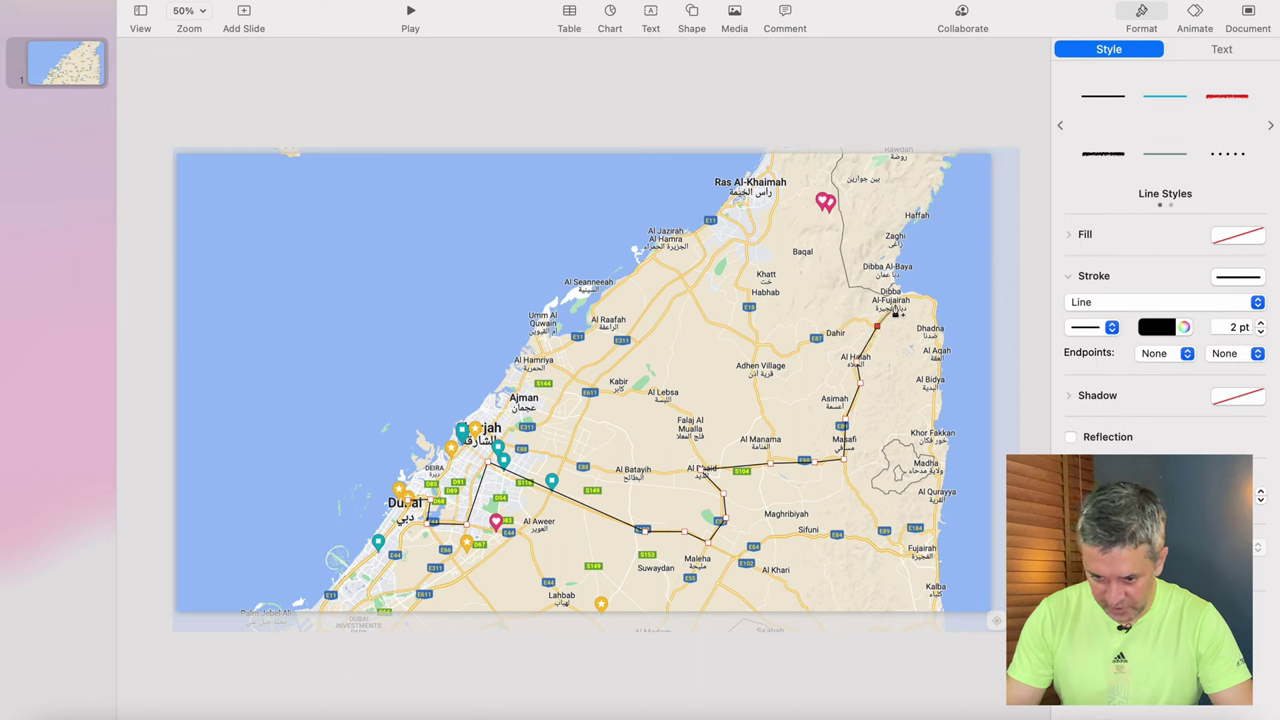
left_click(901, 300)
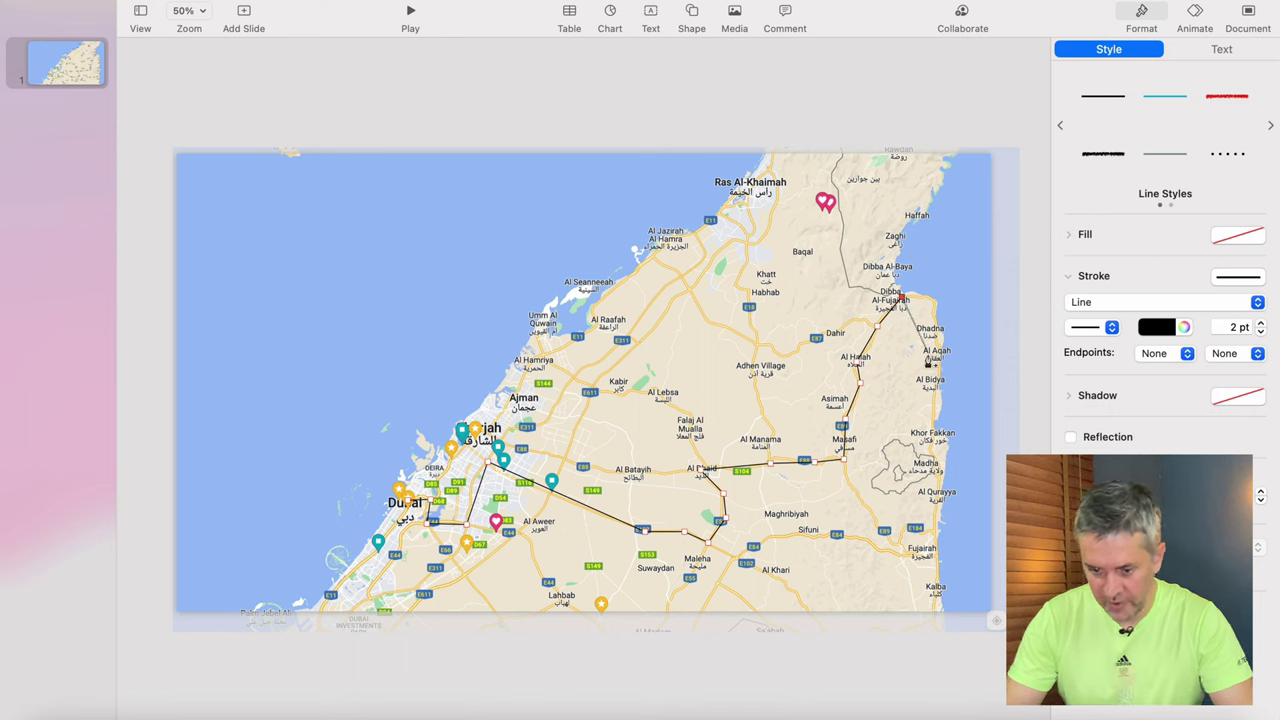
left_click(904, 300)
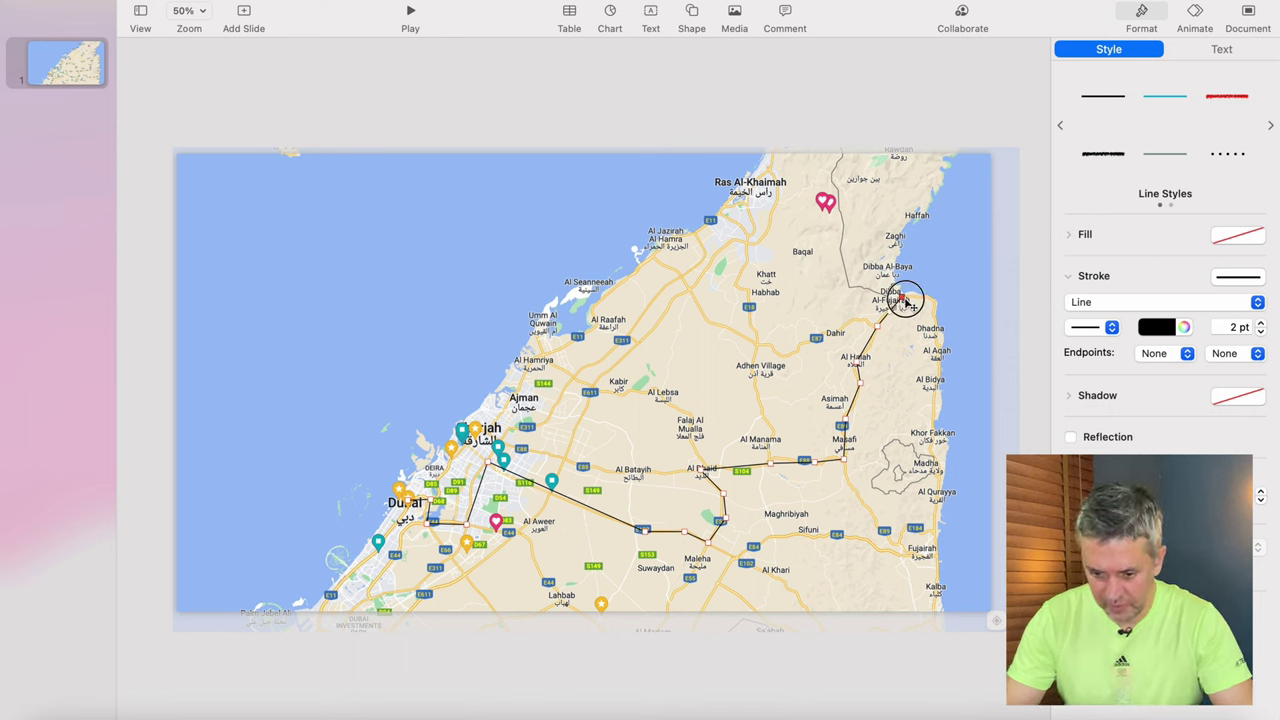
- Color the route line red and raise its stroke width step by step to 14 pt
left_click(1166, 328)
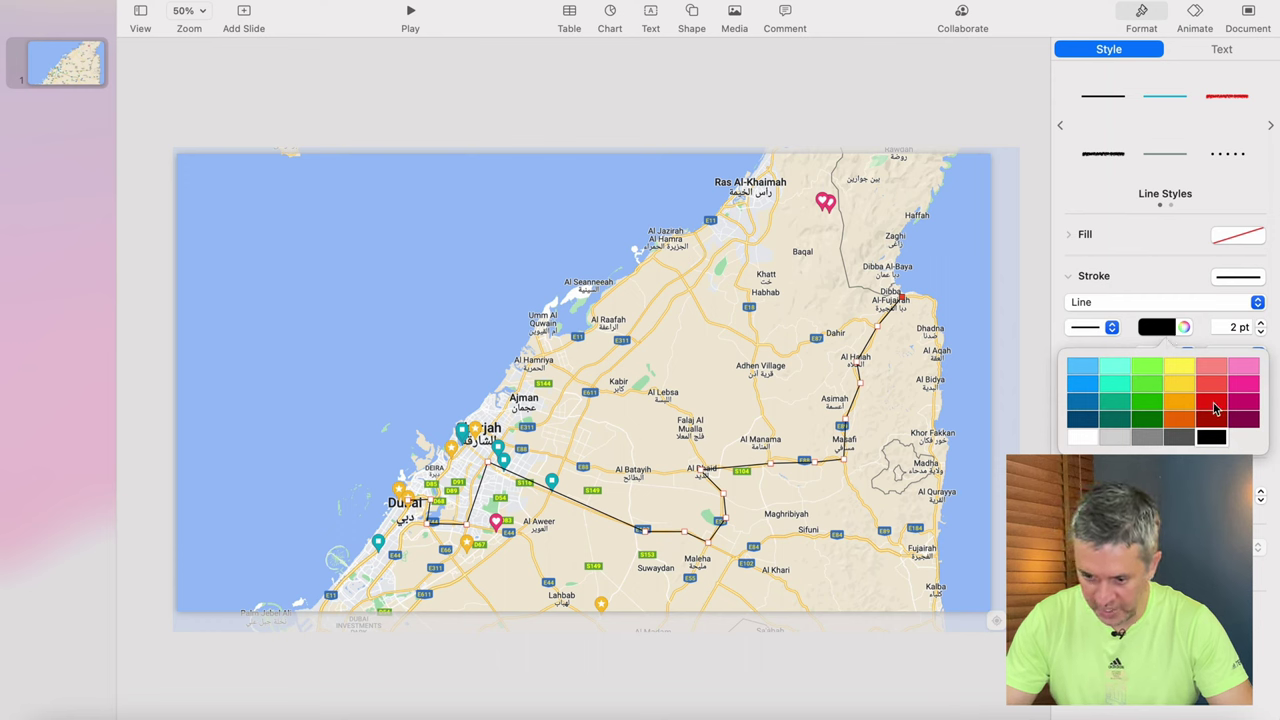
left_click(1213, 404)
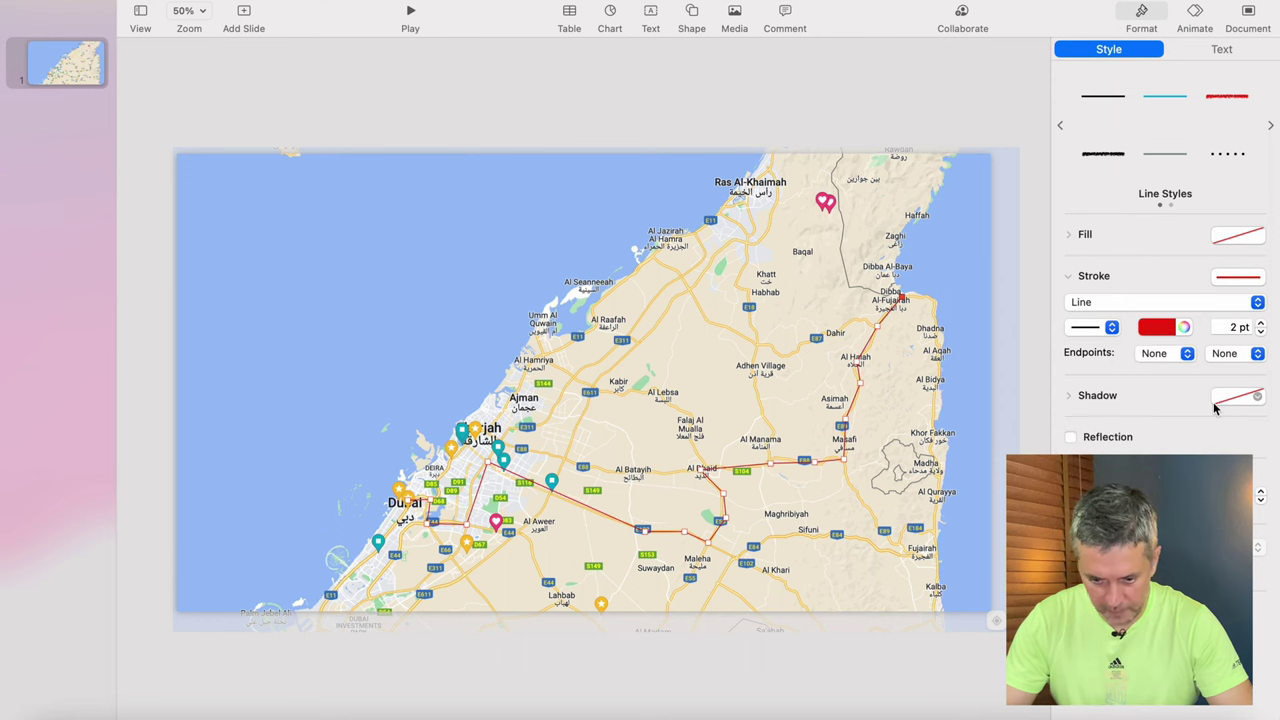
left_click(1262, 326)
left_click(1262, 326)
left_click(1262, 326)
left_click(1262, 326)
left_click(1262, 326)
left_click(1262, 326)
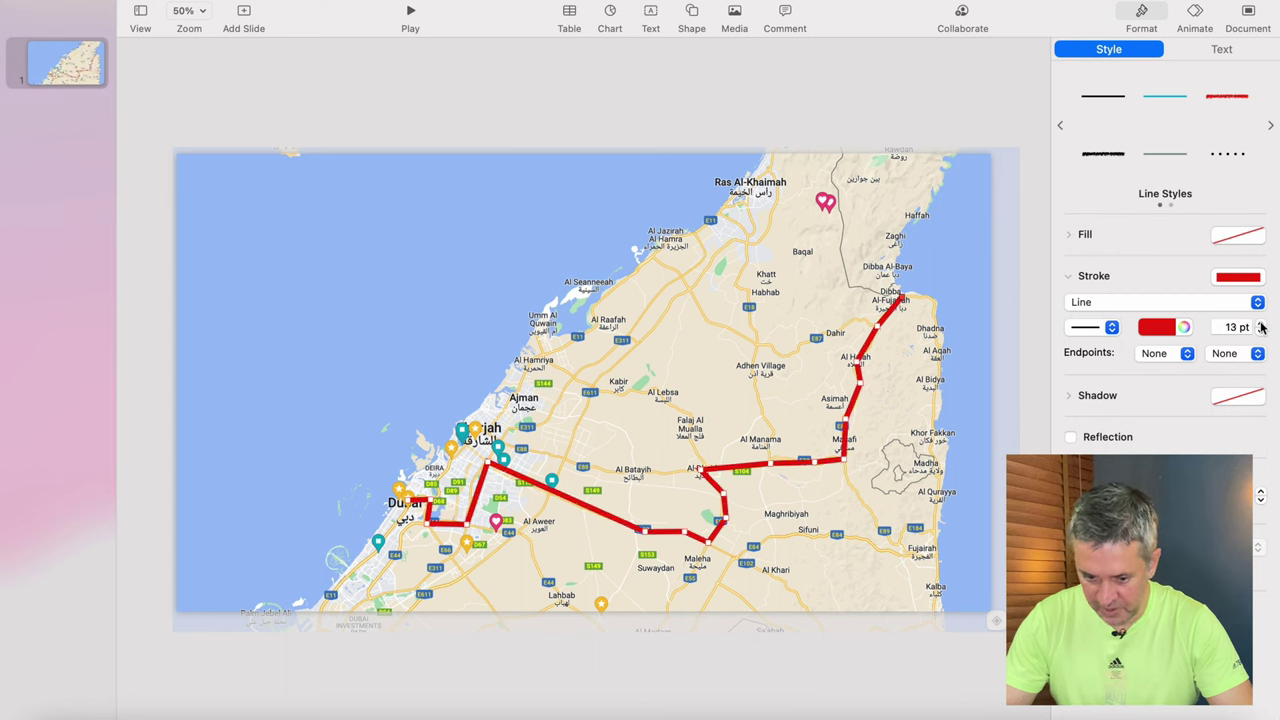
left_click(1262, 326)
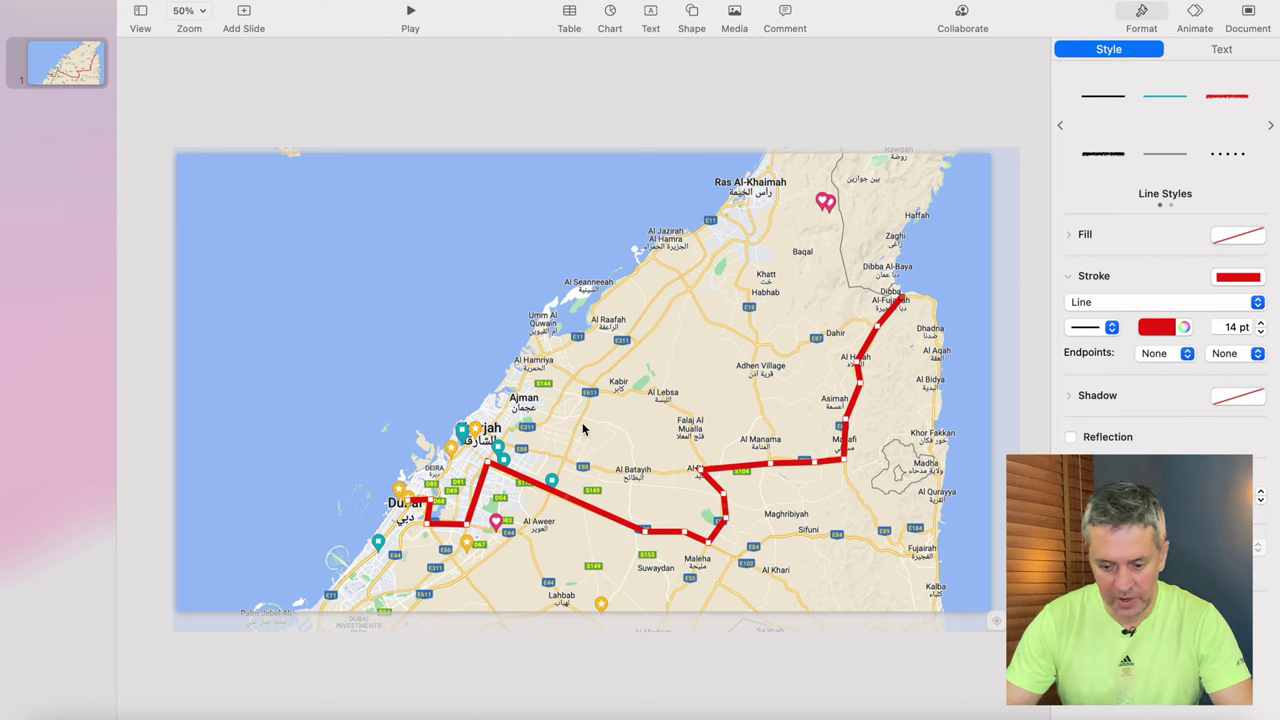
- Zoom the slide view to 75% and then 100%, and select the diagonal route segment
left_click(203, 11)
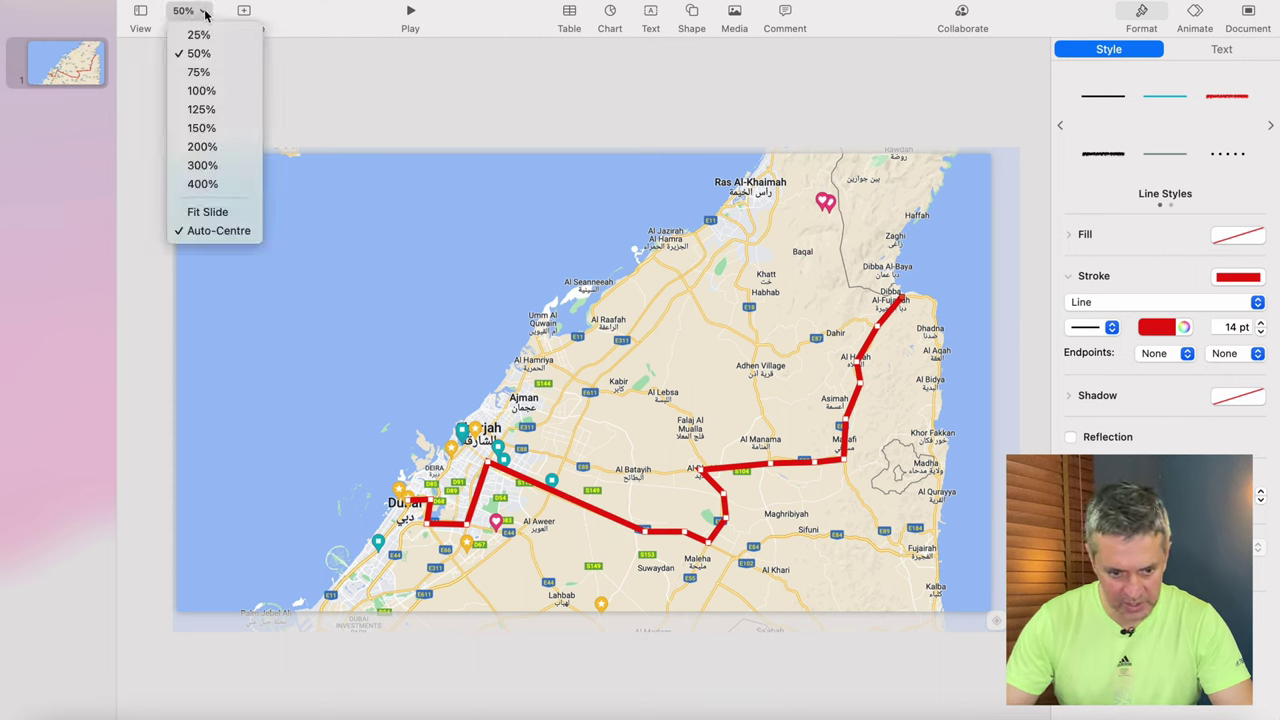
left_click(203, 73)
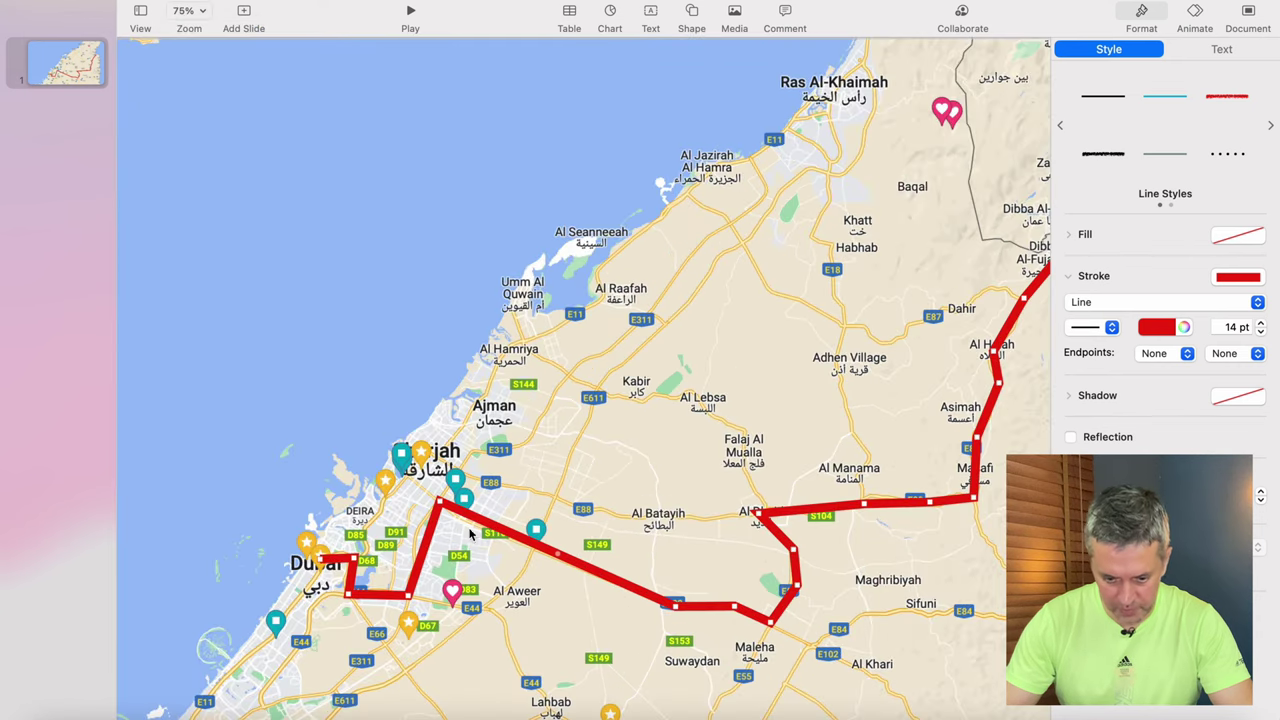
left_click(200, 11)
left_click(203, 90)
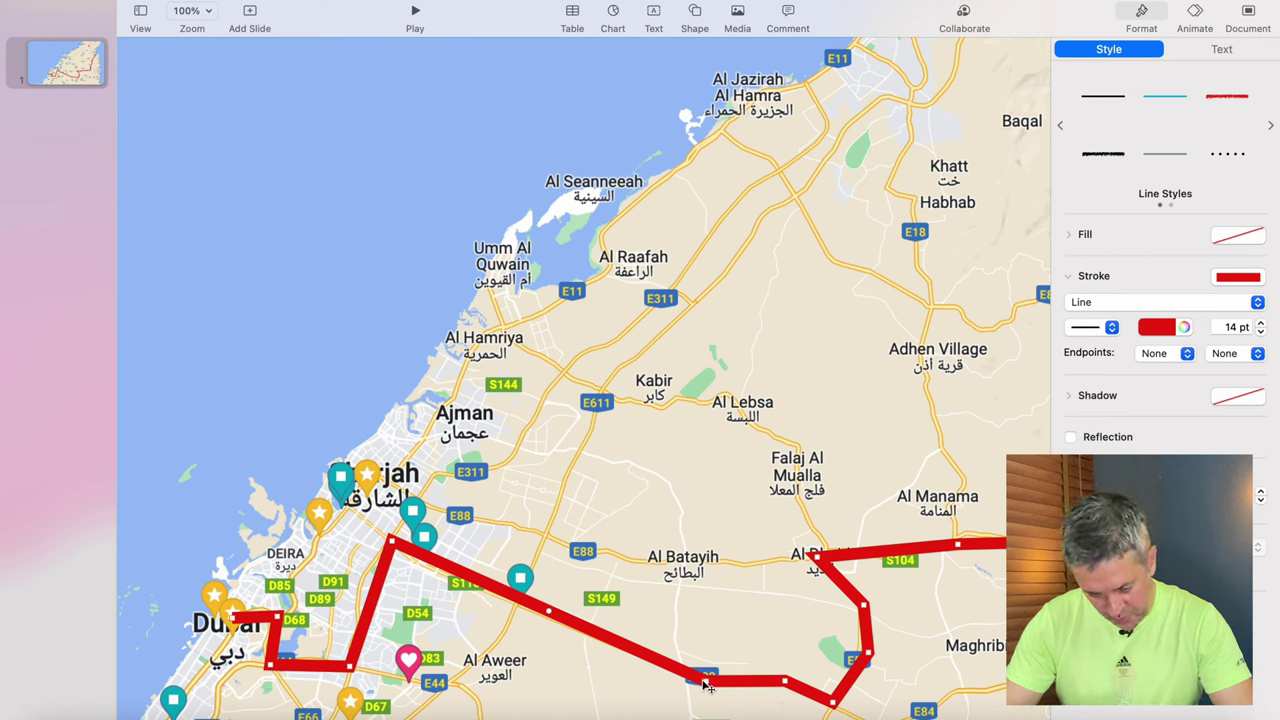
left_click(549, 614)
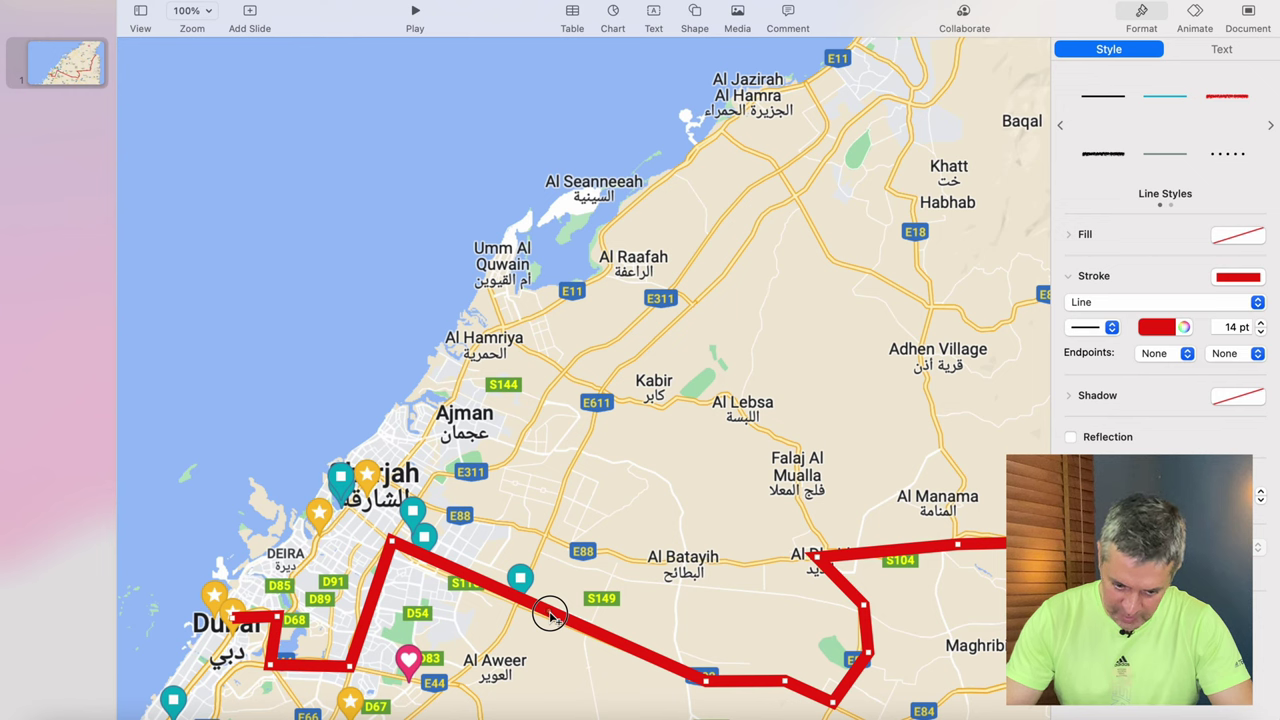
- Curve the diagonal, south-of-Sharjah and Dubai-end route segments, adding edit points where needed
left_click_drag(549, 614, 546, 619)
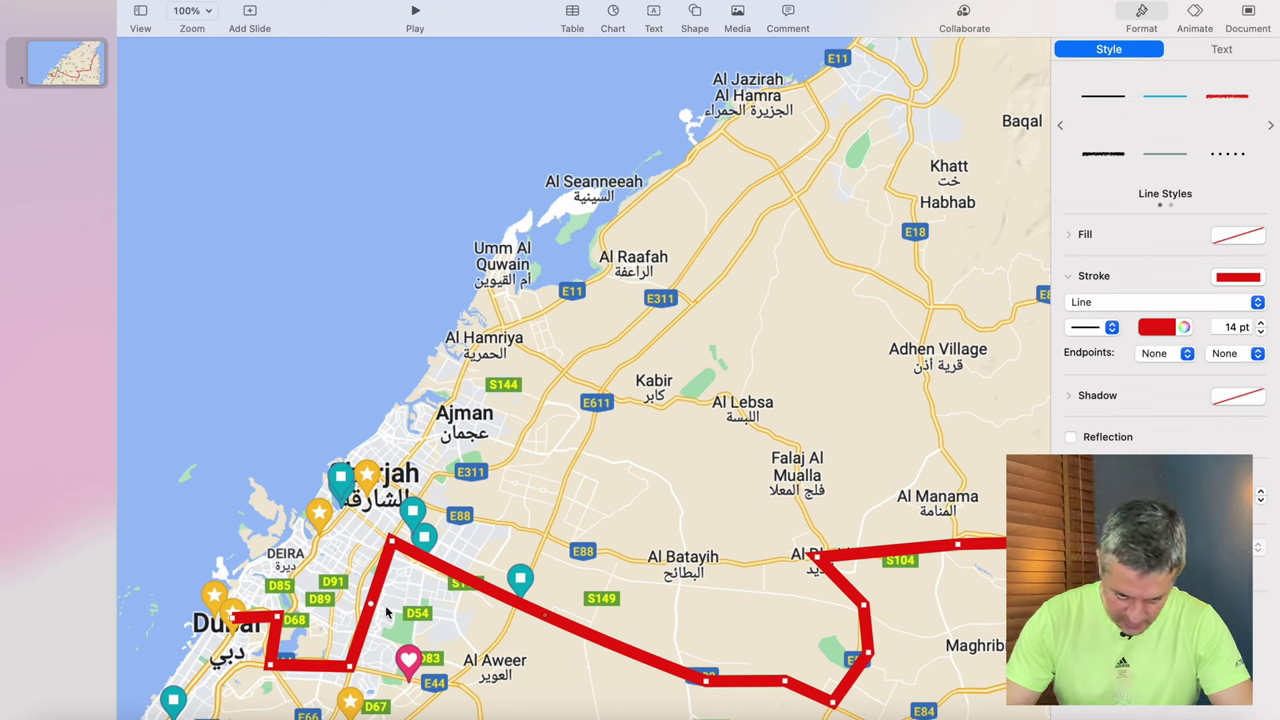
left_click_drag(372, 609, 370, 585)
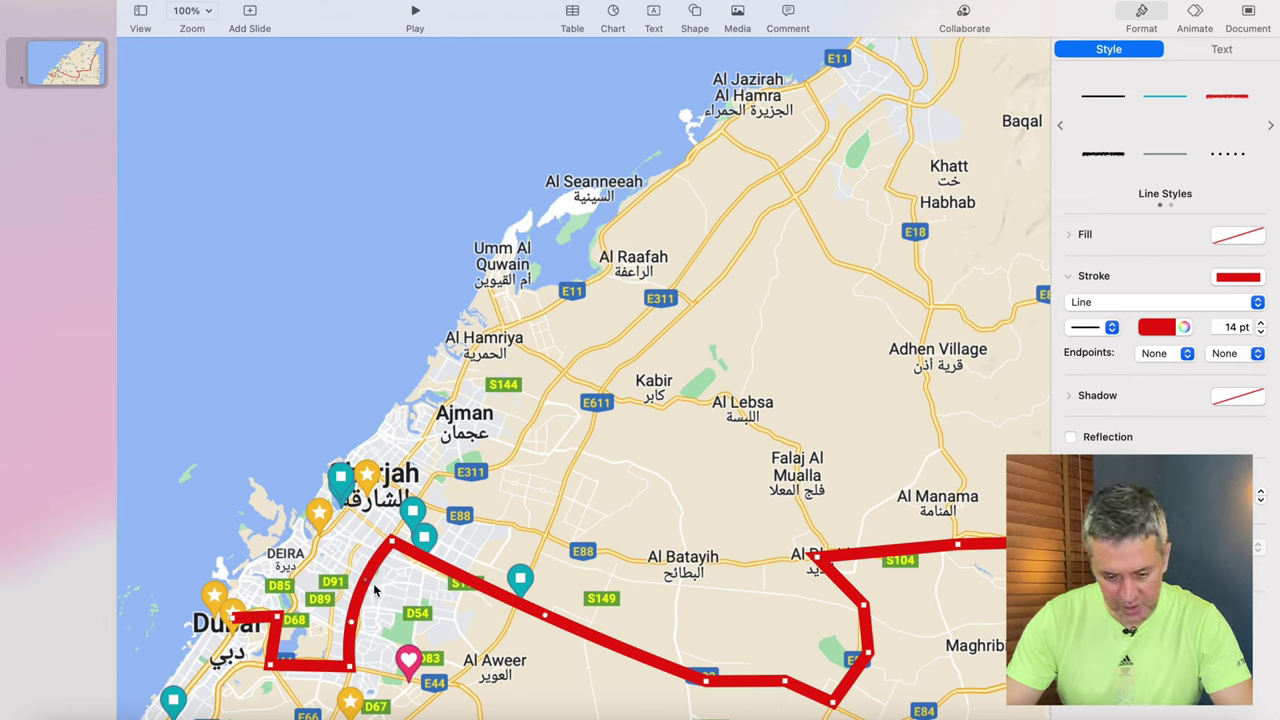
left_click(352, 622)
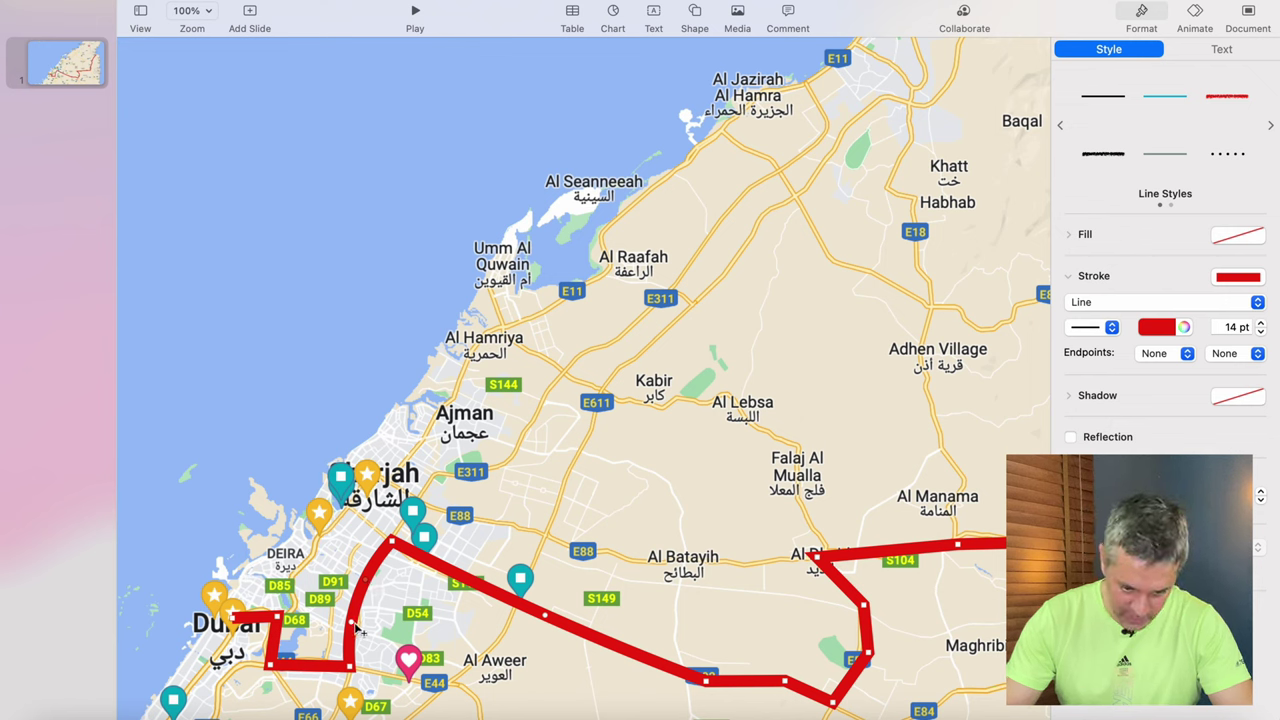
left_click_drag(355, 626, 362, 630)
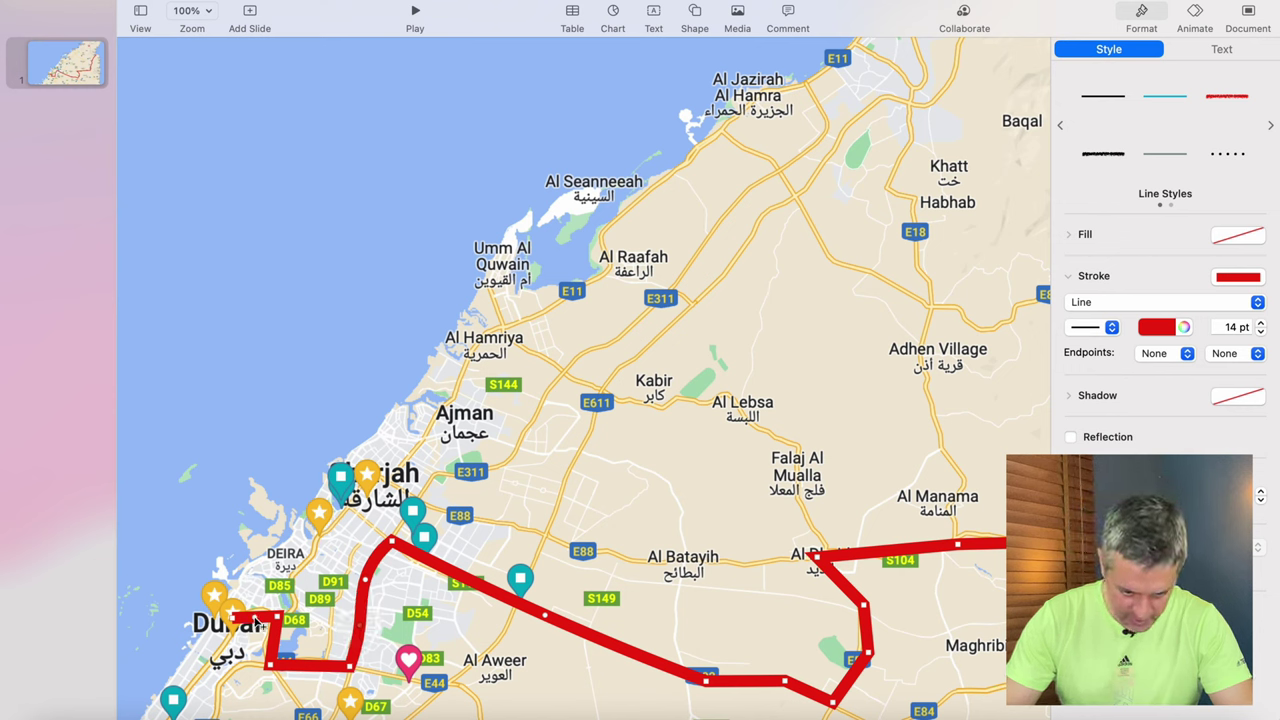
left_click_drag(256, 622, 279, 648)
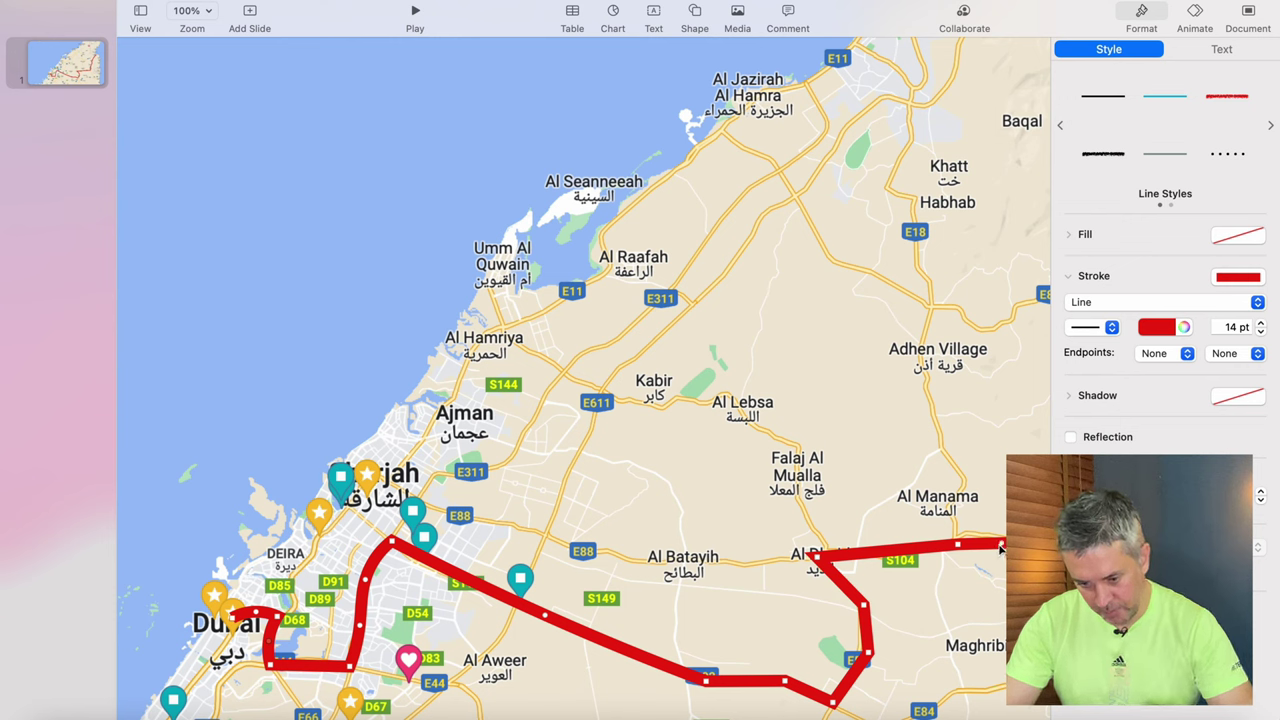
left_click(960, 546)
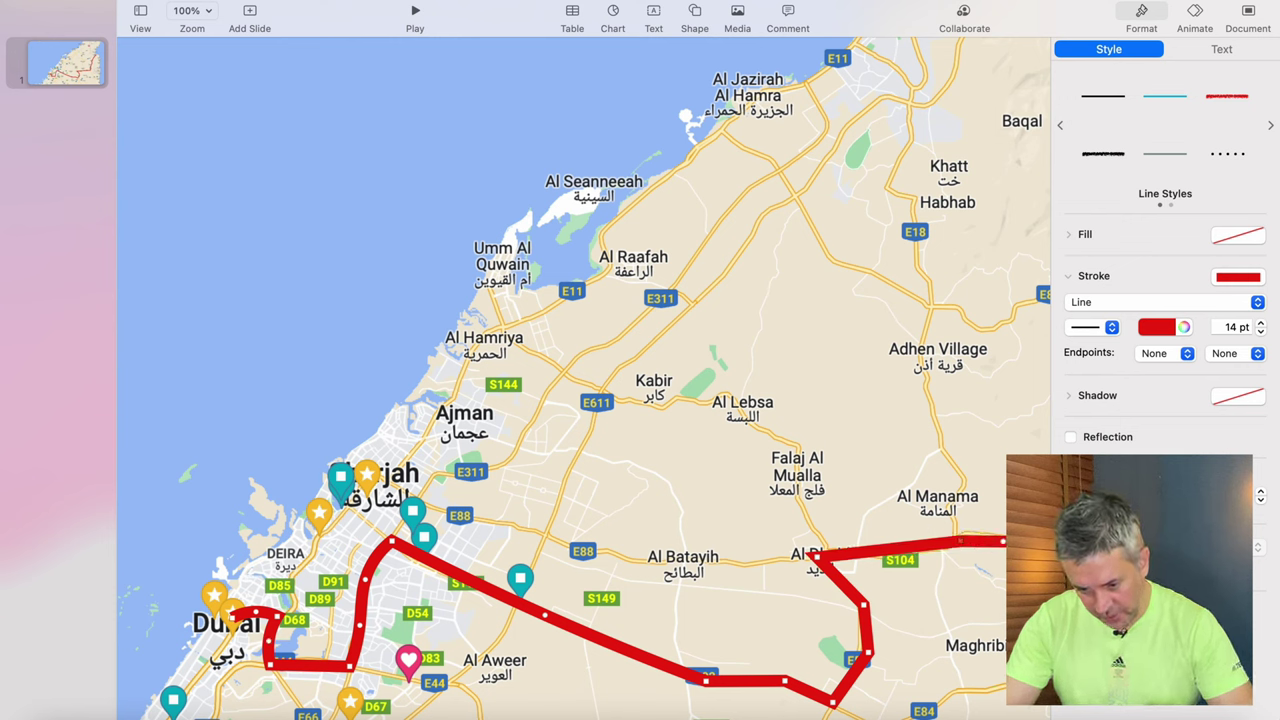
left_click(980, 537)
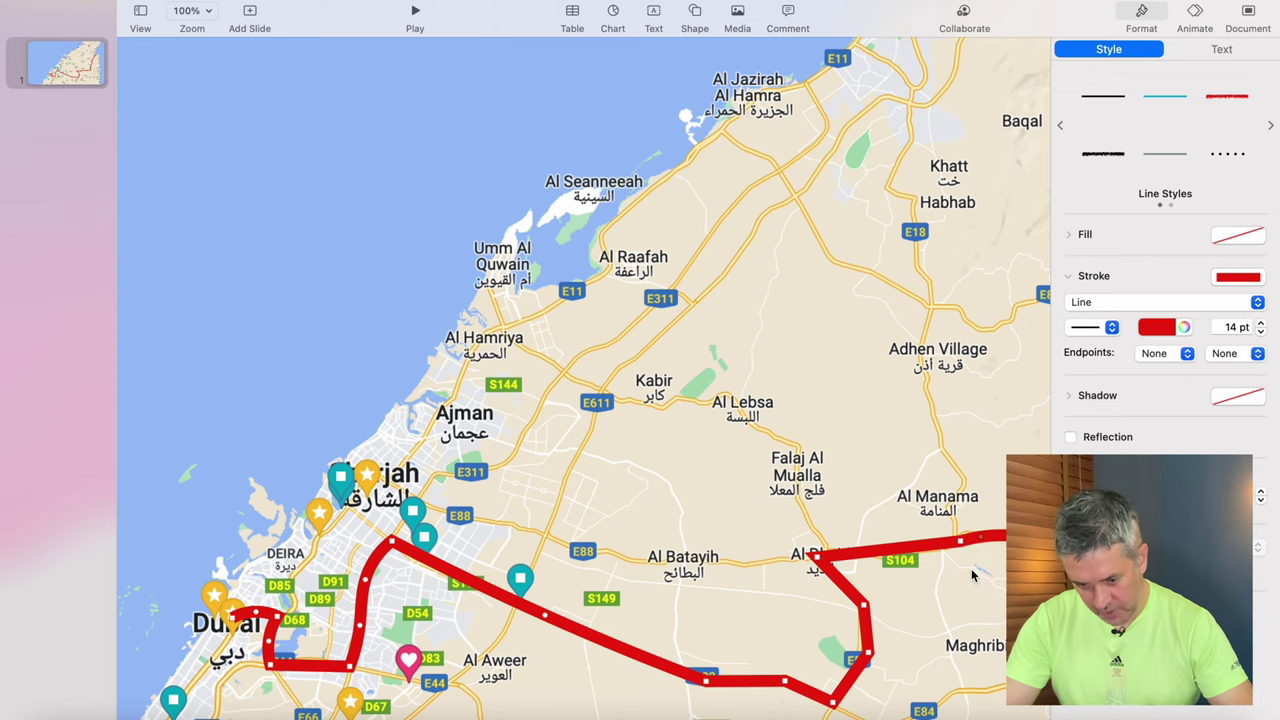
- Smooth the route bends north of Masafi and at Al Dhaid, nudging the Al Dhaid point right
scroll(928, 598, "right", 6)
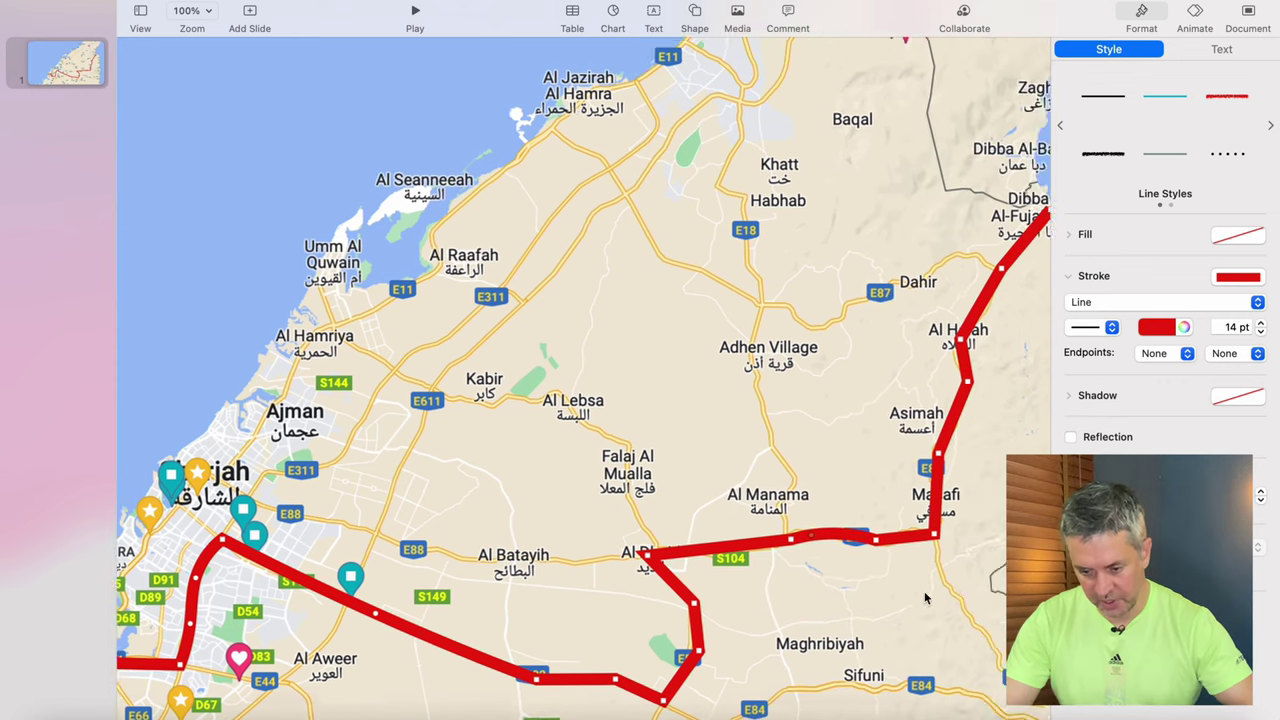
left_click(849, 317)
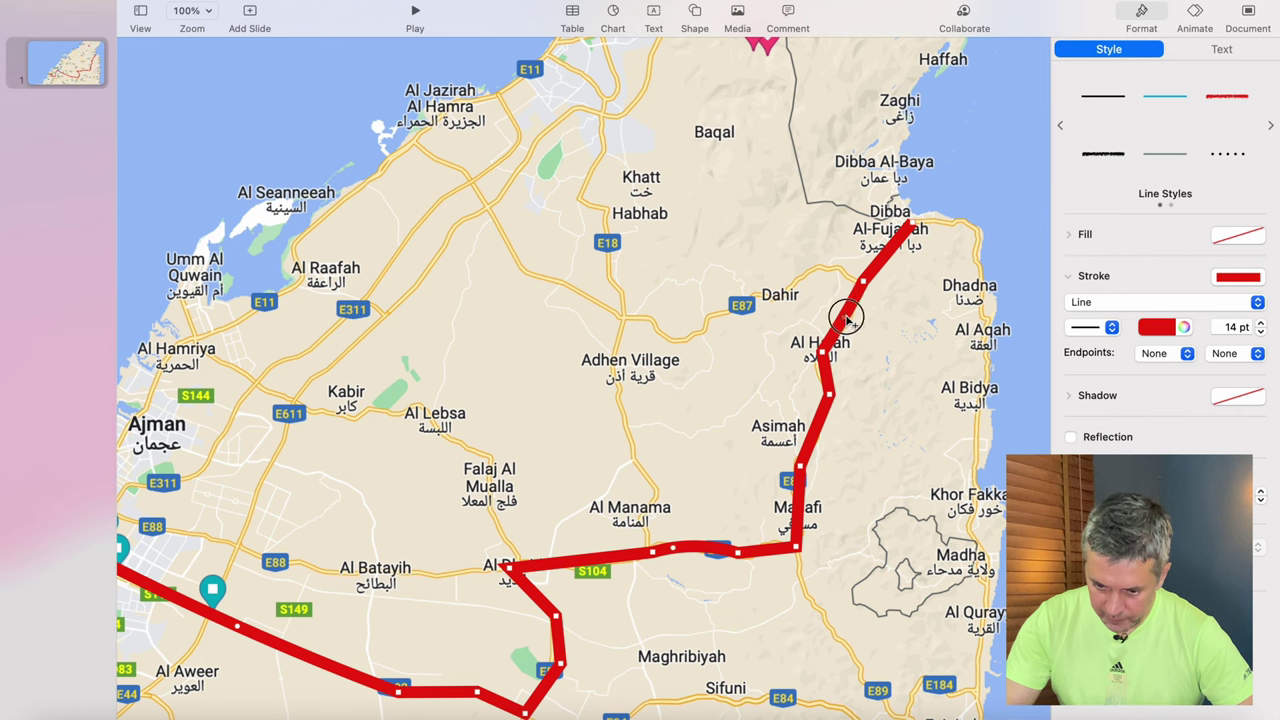
left_click(825, 372)
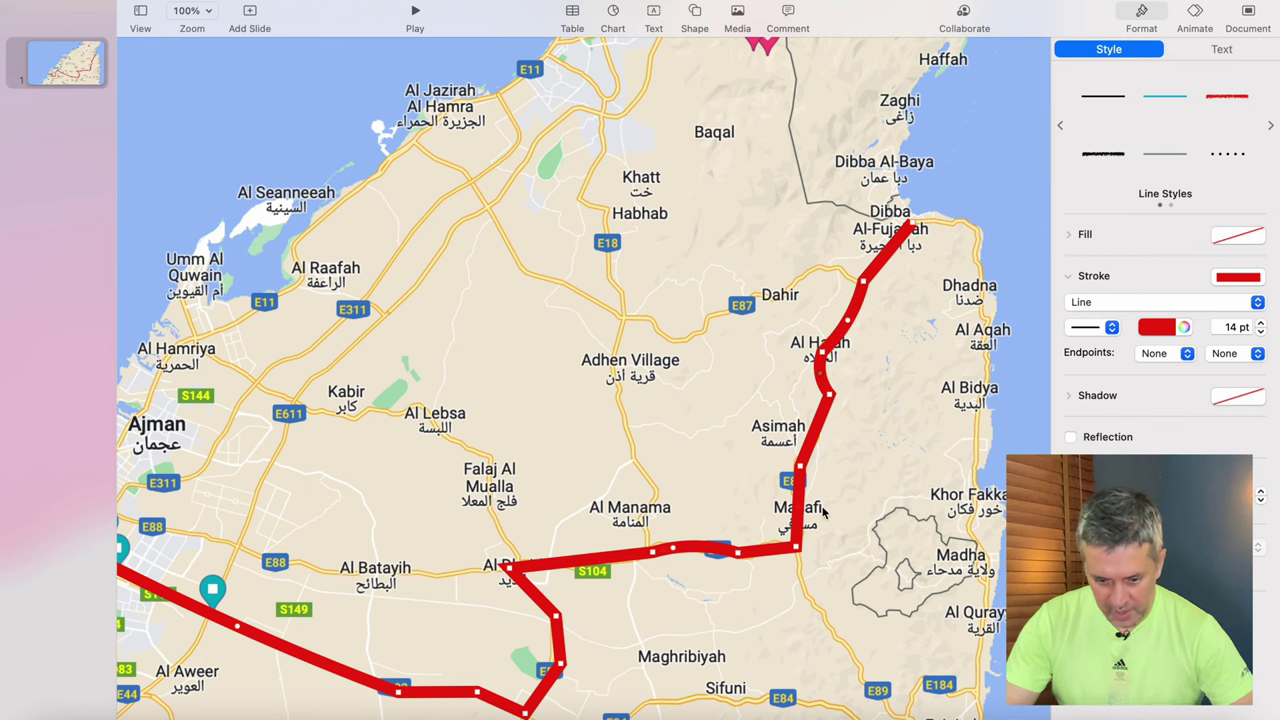
left_click_drag(515, 568, 551, 562)
left_click(556, 570)
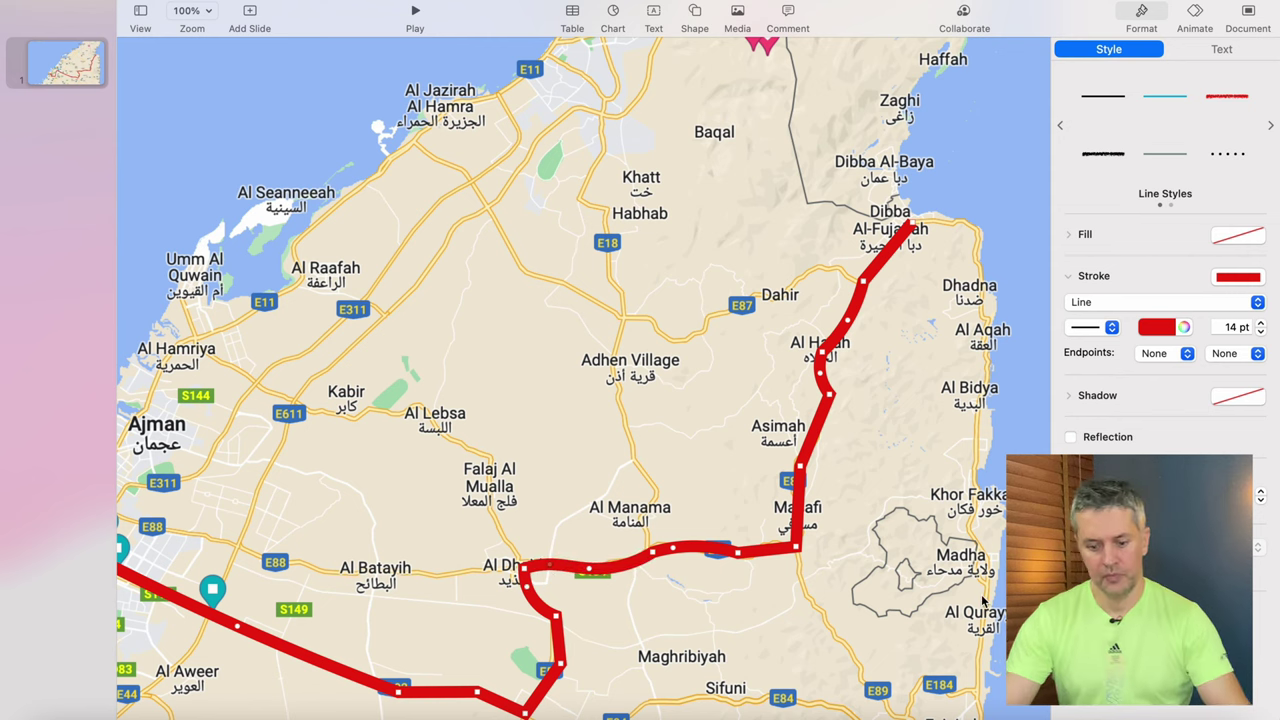
scroll(1000, 620, "down", 3)
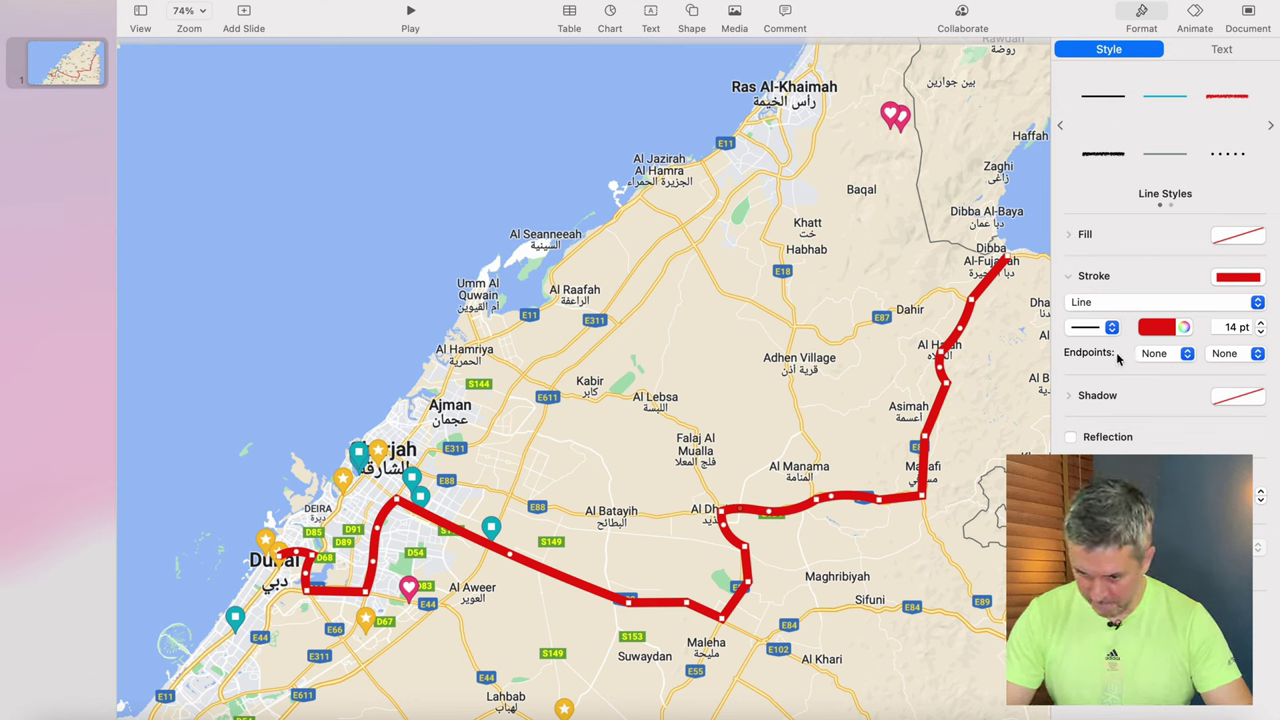
- Put an arrowhead on the route's Dibba Al-Fujairah end, leaving the Dubai end plain
left_click(1187, 355)
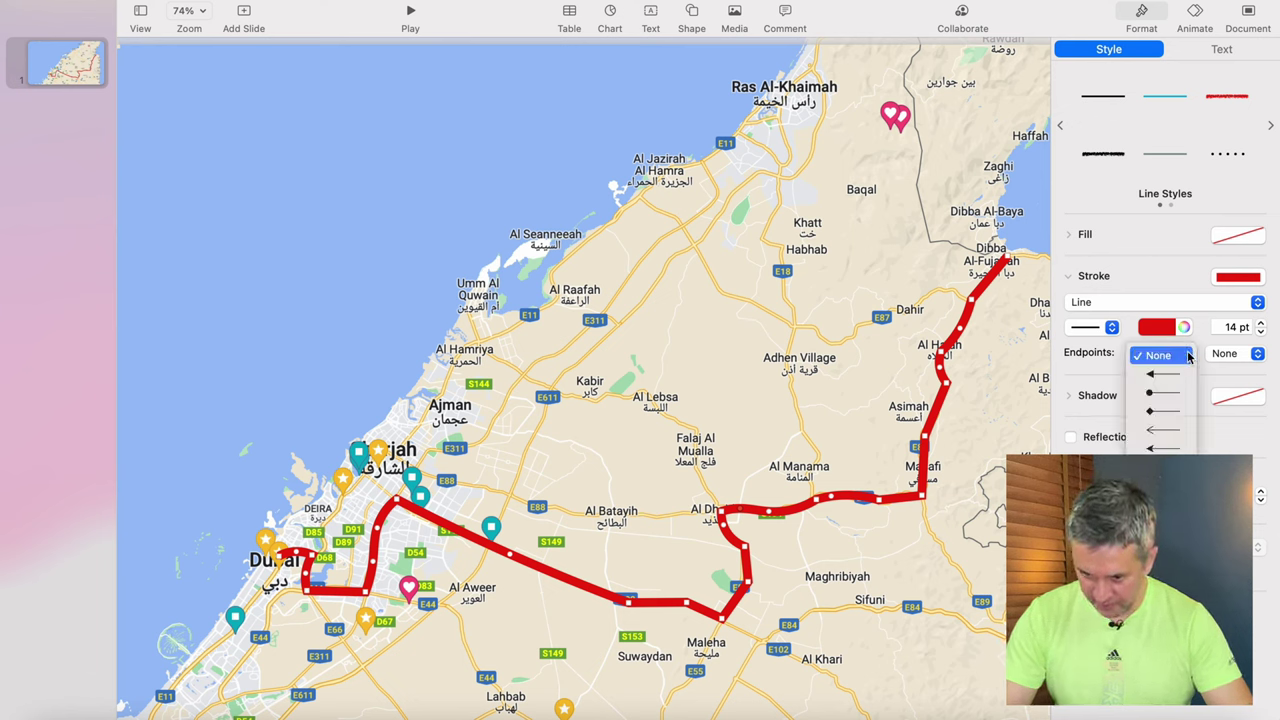
left_click(1175, 374)
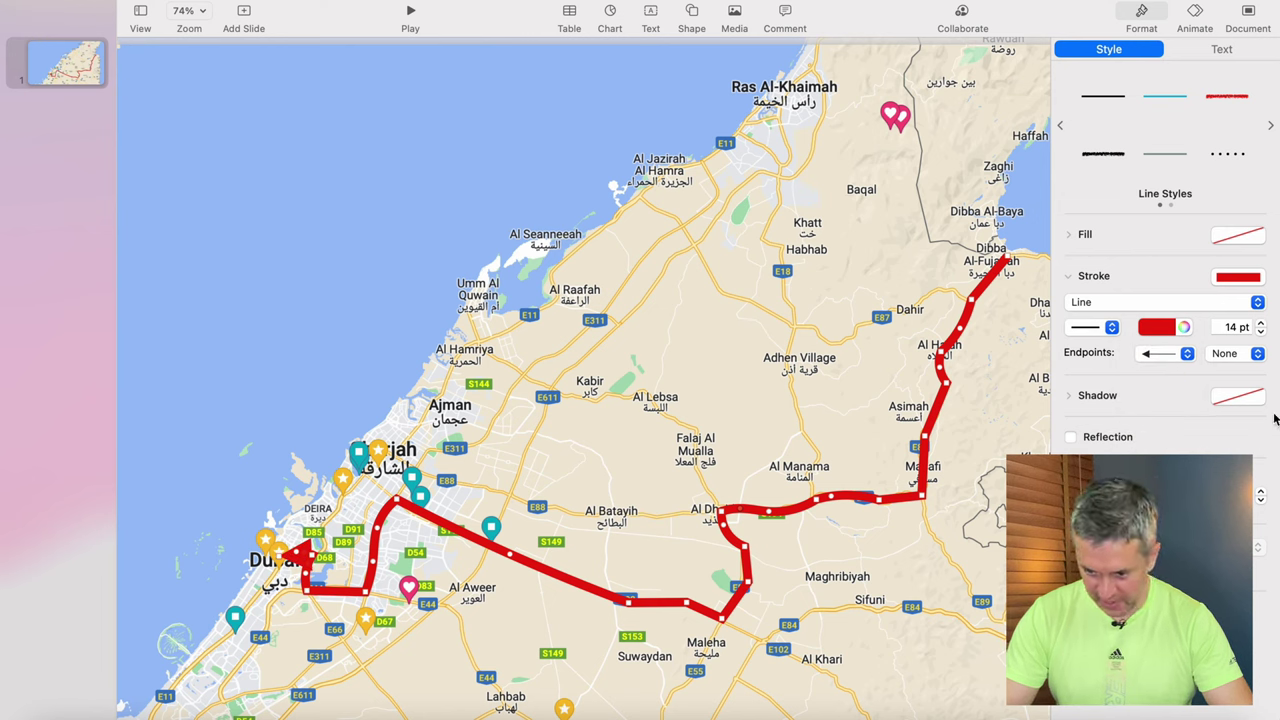
left_click(1178, 355)
left_click(1159, 338)
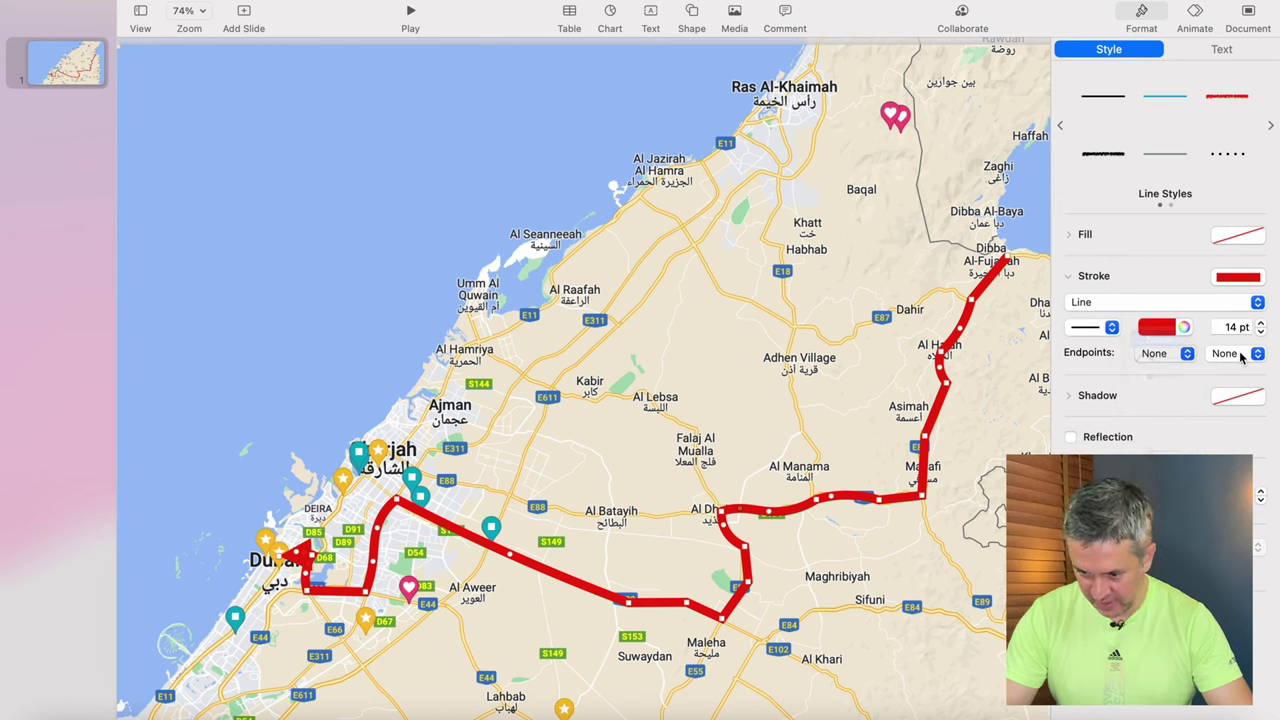
left_click(1259, 354)
left_click(1230, 374)
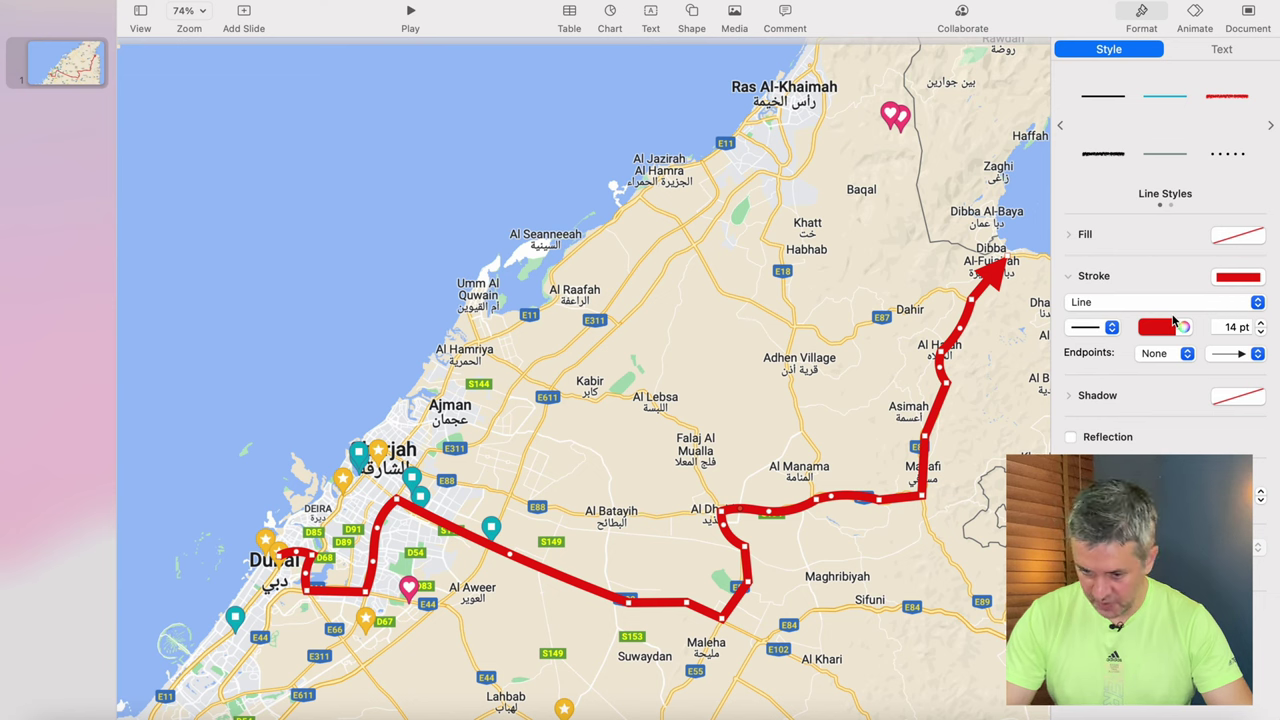
- Keep a plain line stroke and switch its pattern from solid to dotted
left_click(1249, 307)
left_click(1248, 304)
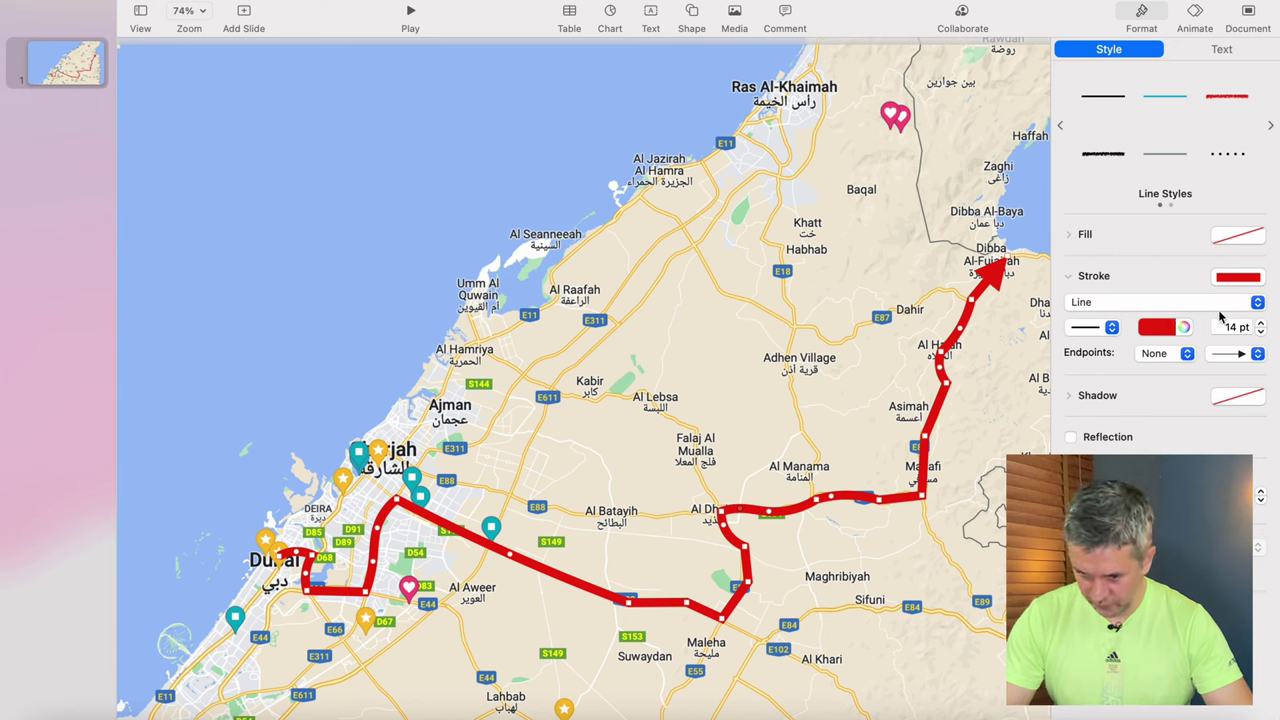
left_click(1112, 328)
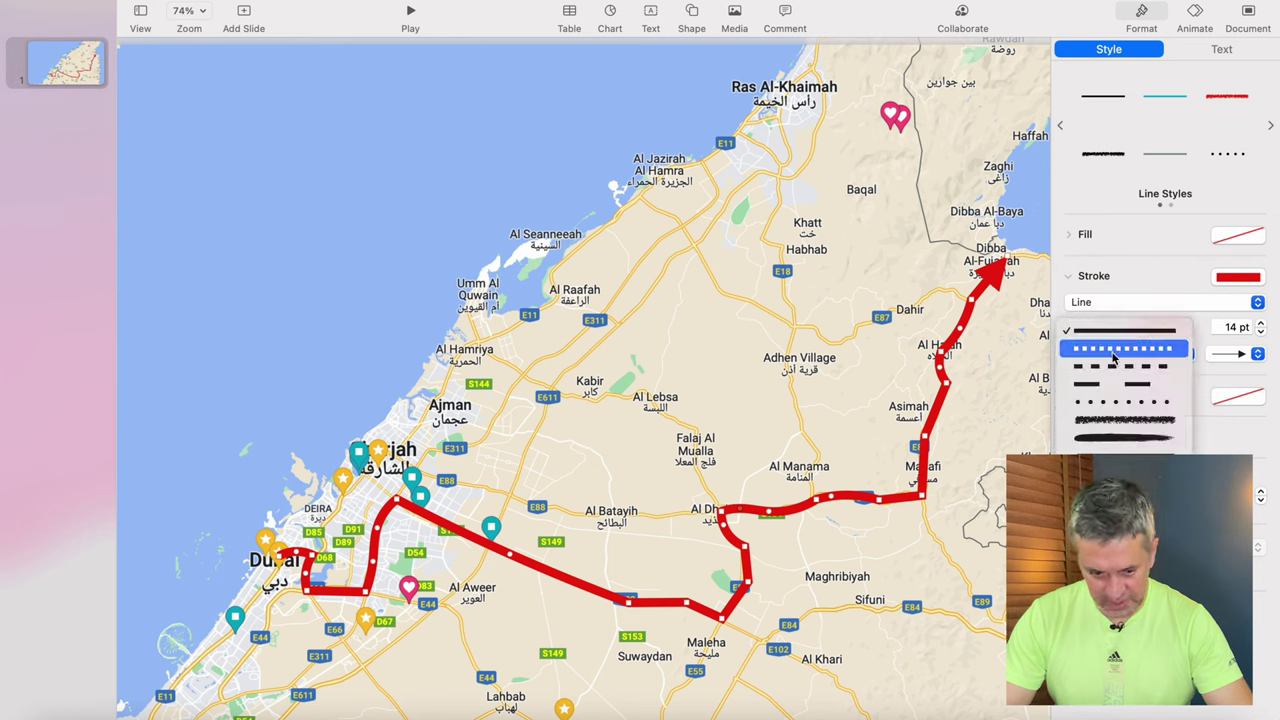
left_click(1113, 349)
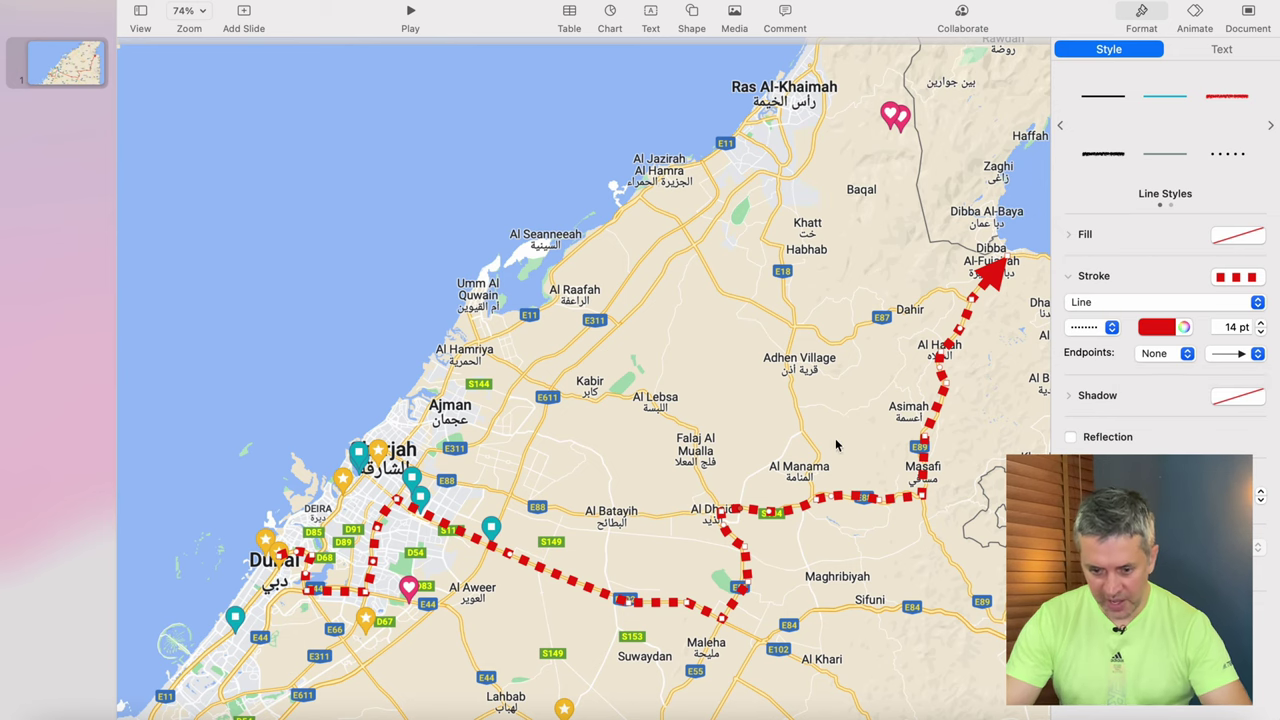
scroll(830, 443, "right", 3)
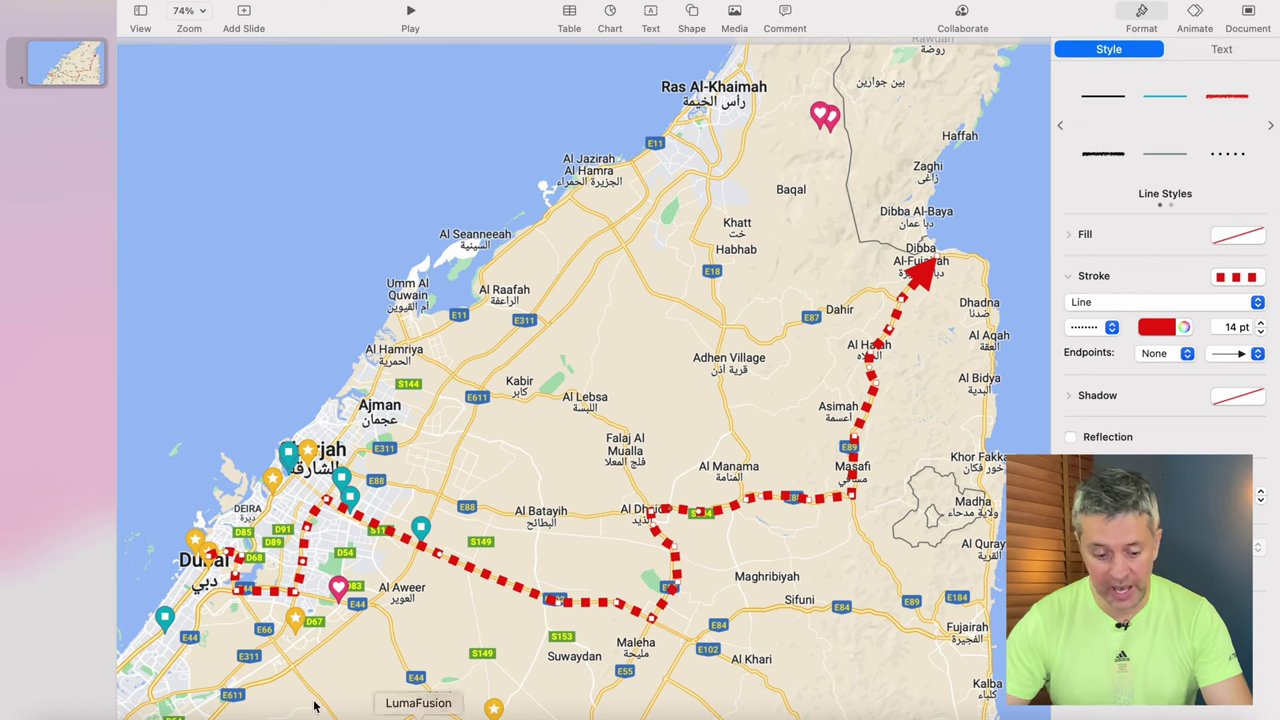
- Give the route line a Line Draw build-in effect
left_click(1197, 13)
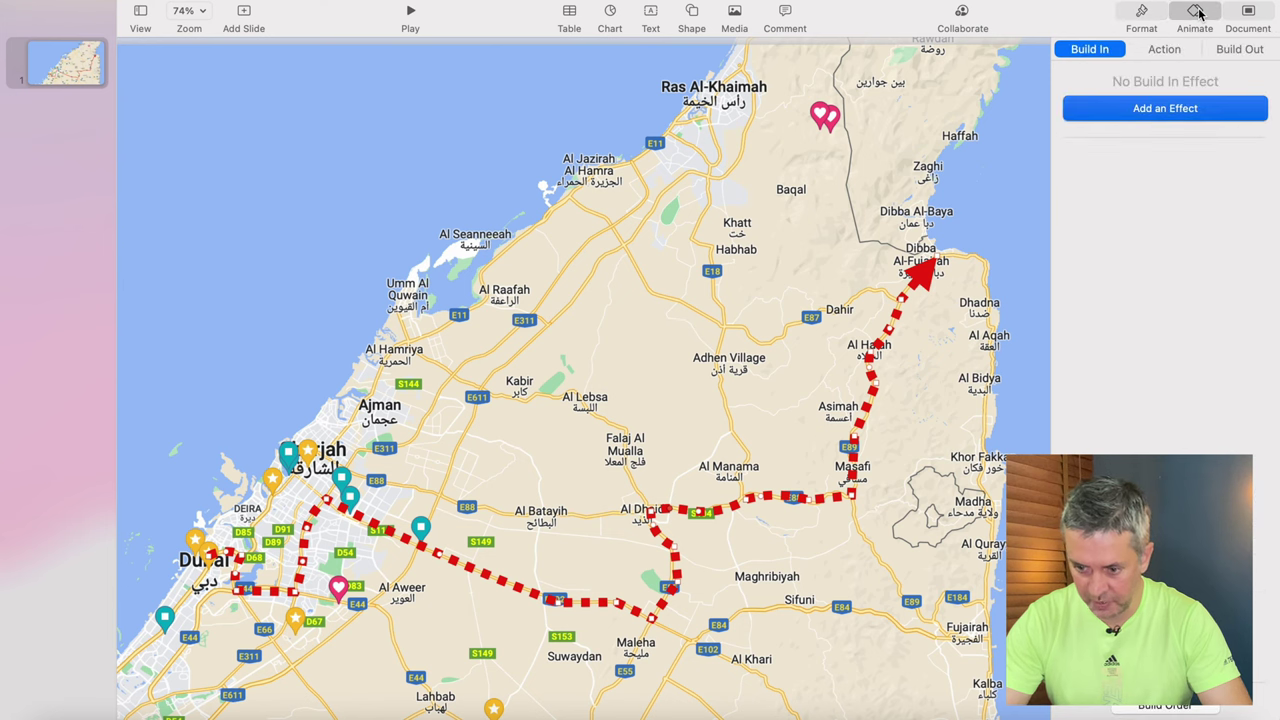
left_click(1157, 113)
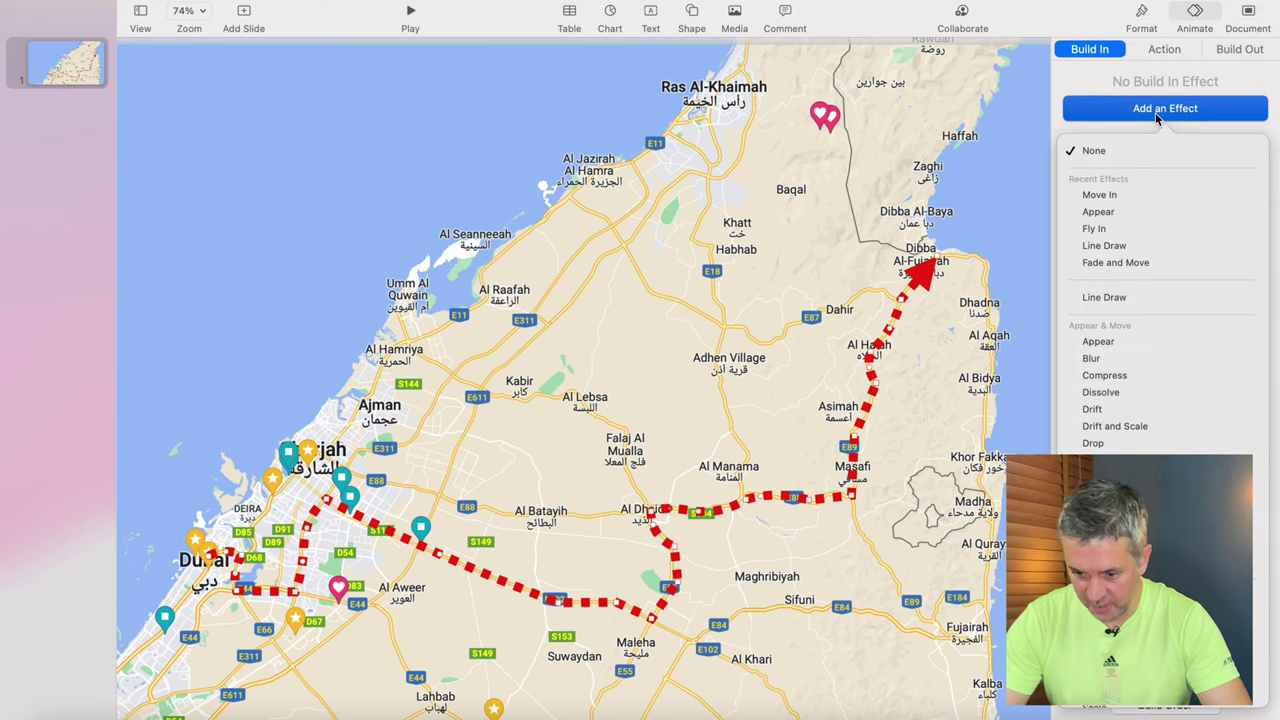
left_click(1124, 250)
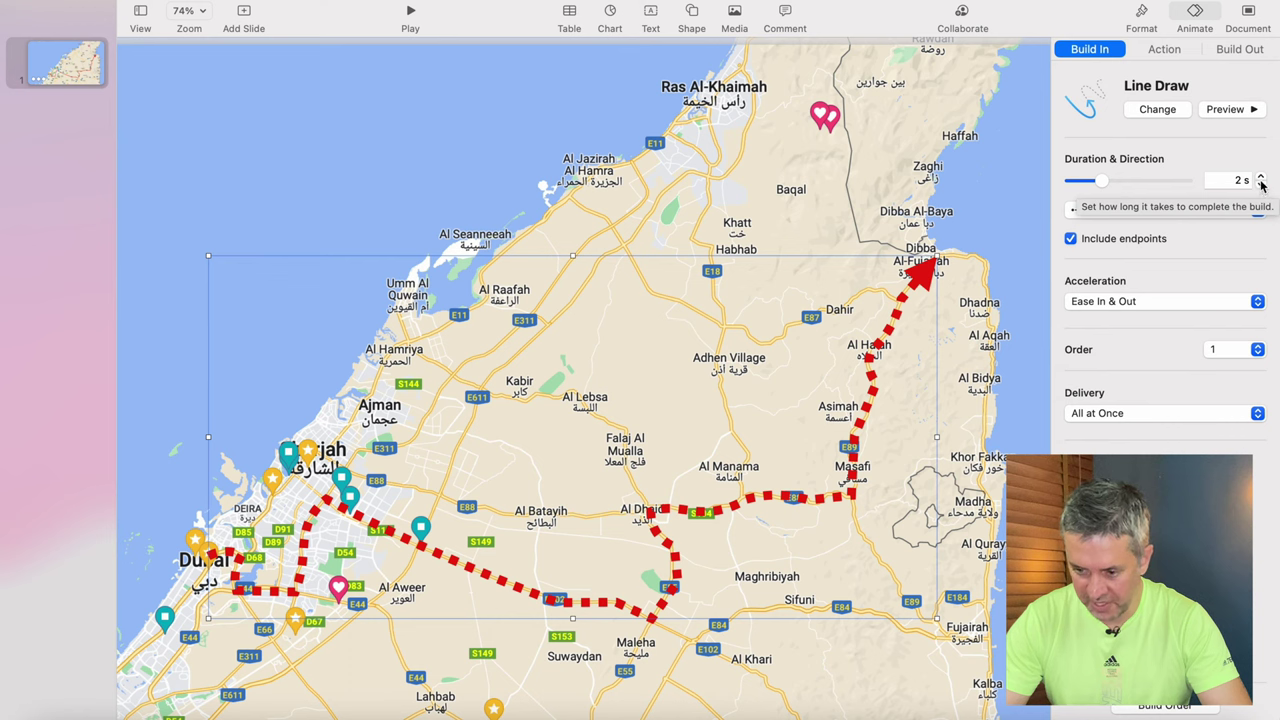
- Raise the Line Draw duration to 5 s, preview it, and add a text box
left_click(1262, 176)
left_click(1262, 176)
left_click(1262, 176)
left_click(1262, 176)
left_click(1262, 176)
left_click(1262, 176)
left_click(1262, 176)
left_click(1262, 176)
left_click(1262, 176)
left_click(1262, 176)
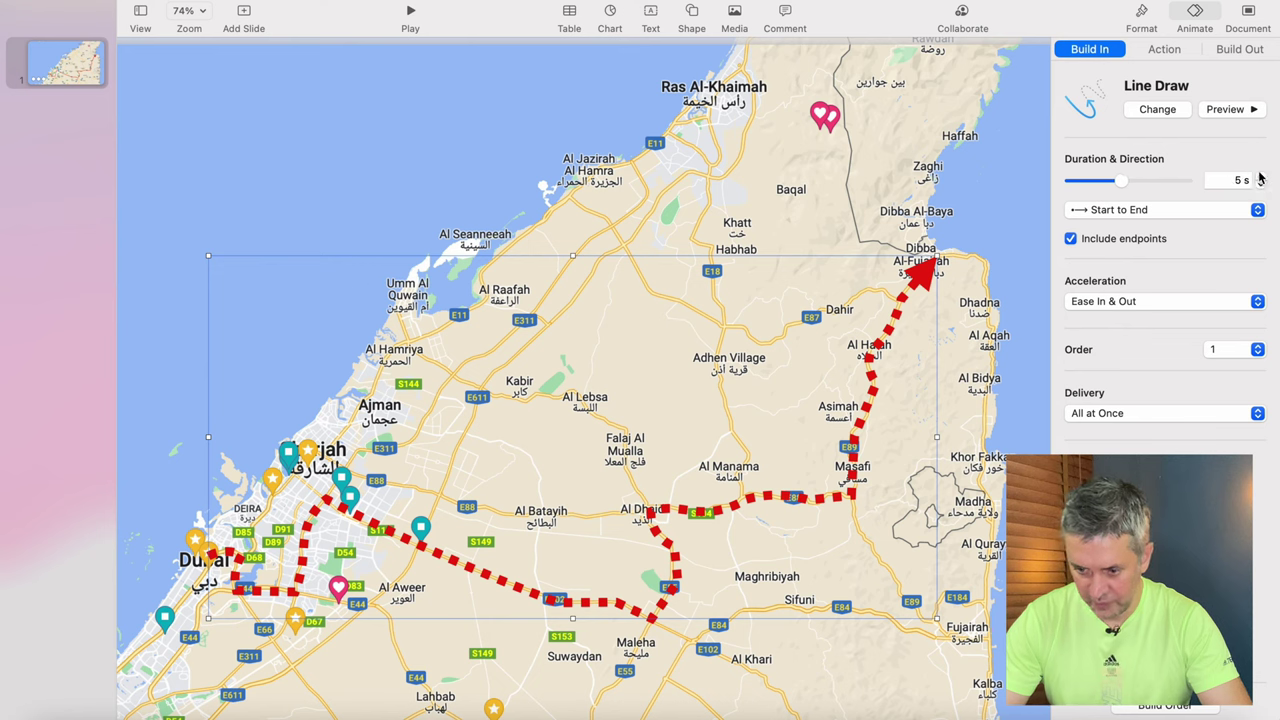
left_click(1233, 110)
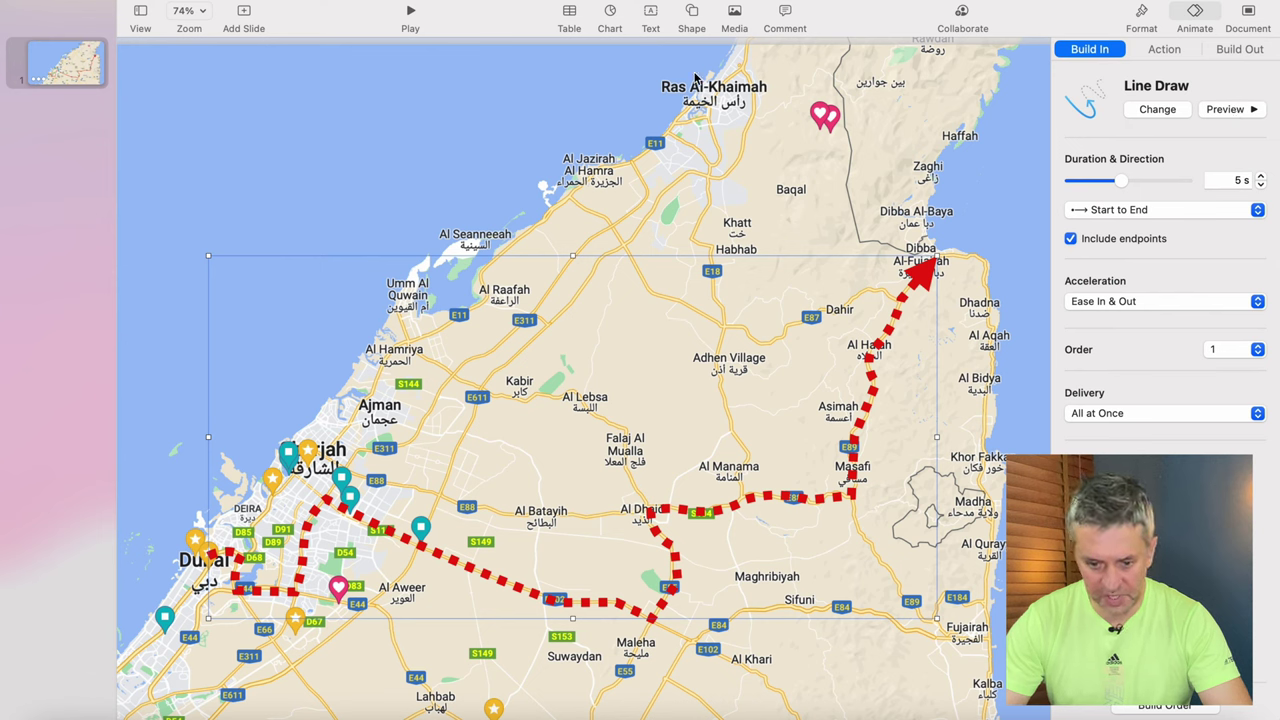
left_click(651, 15)
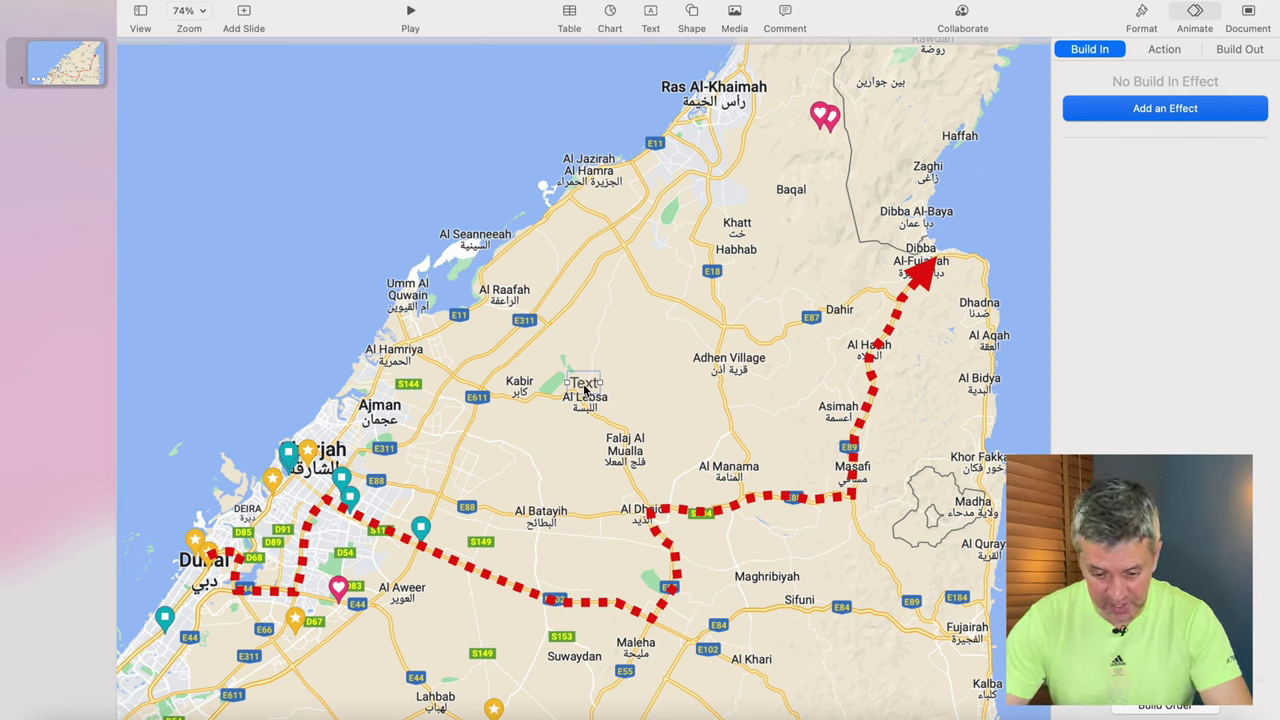
- Move the text box near Asimah and type 'Approx 1h 49 min' and '152km' on two lines
left_click_drag(587, 388, 794, 397)
double_click(793, 395)
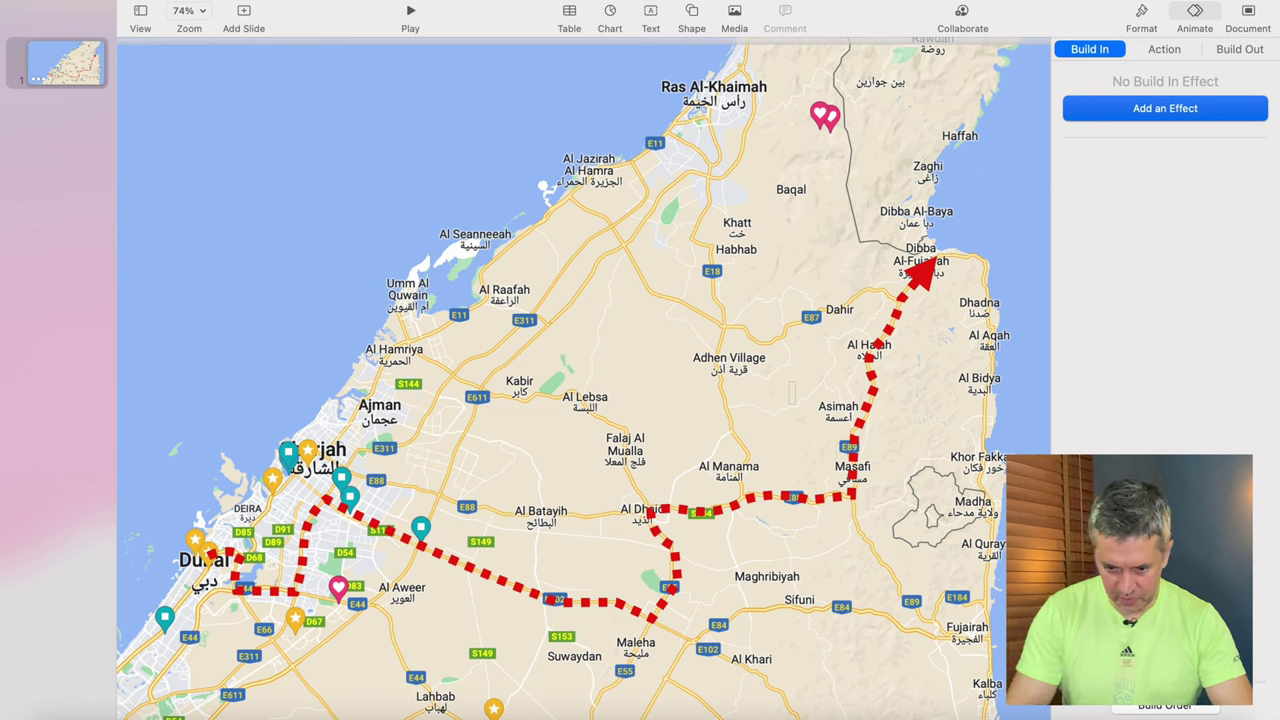
type("Approx")
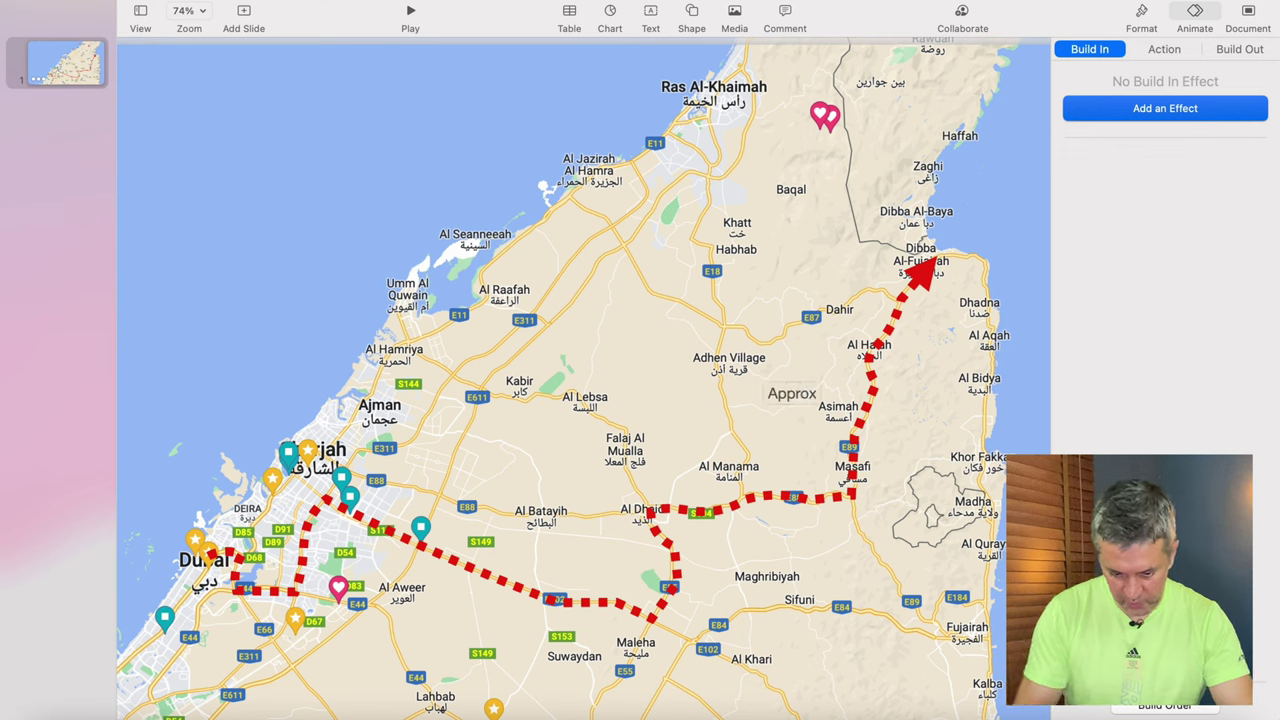
type(" 1h 49")
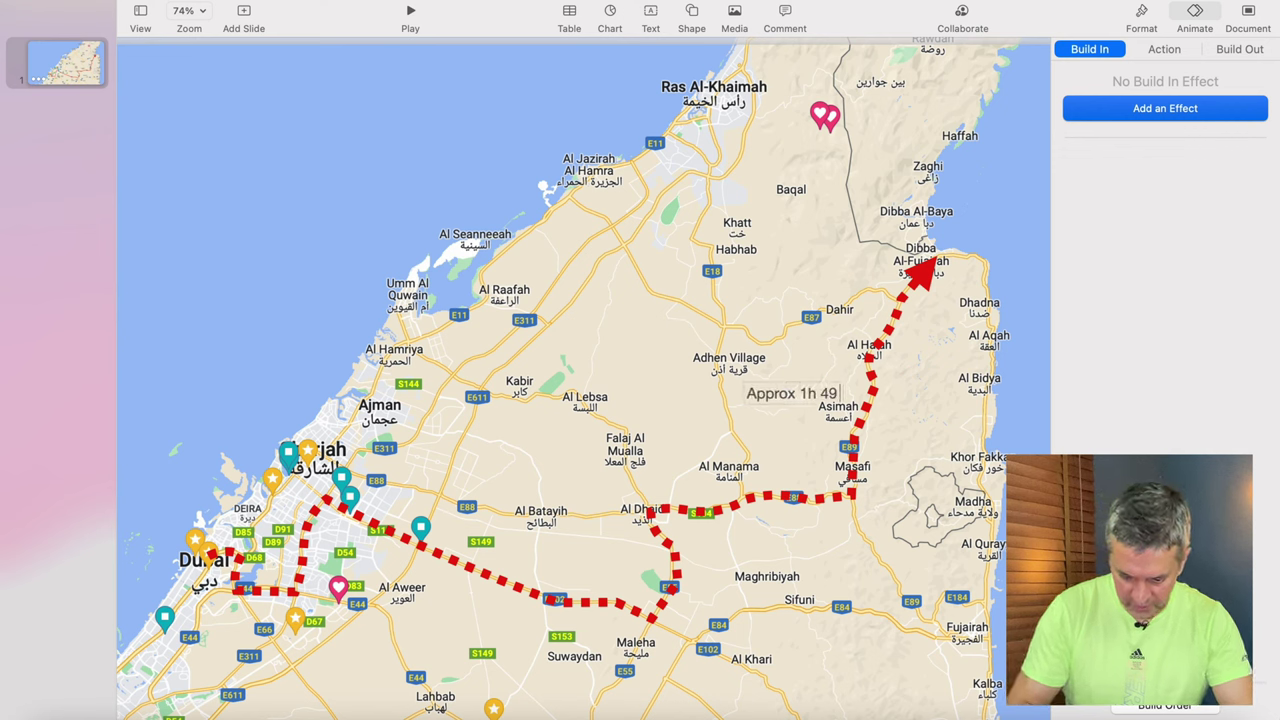
type(" min")
key("Return")
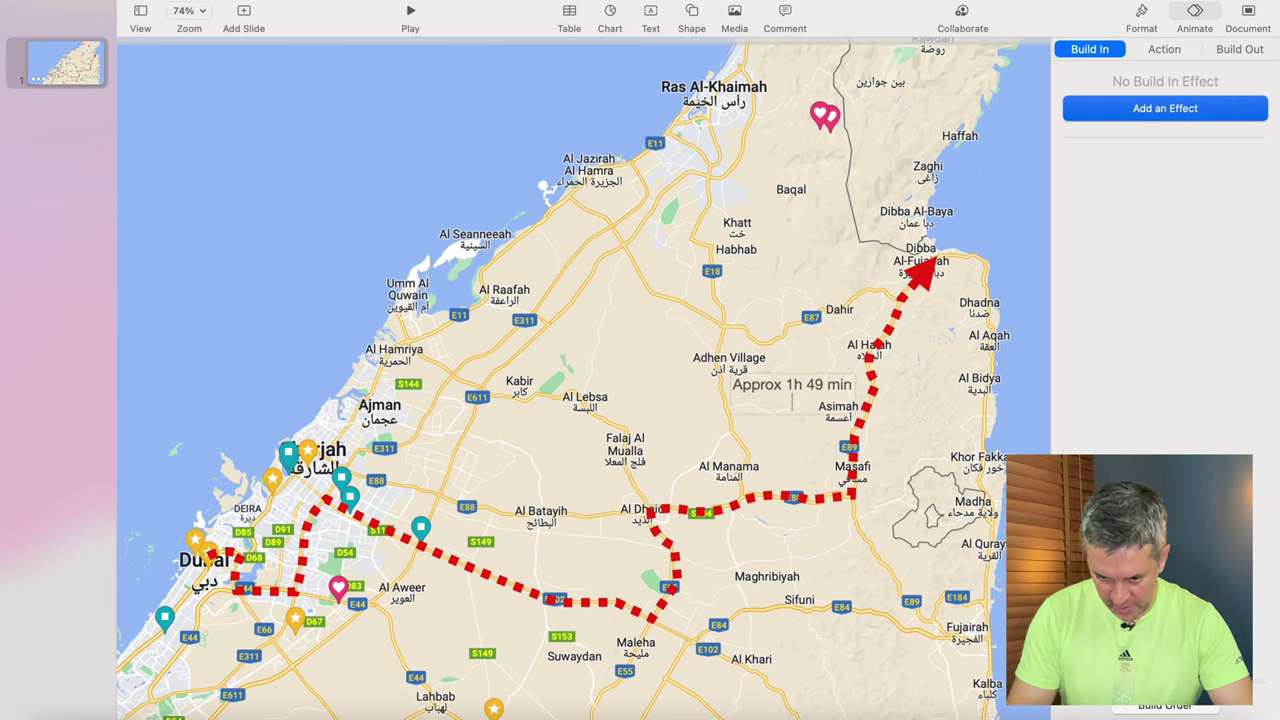
type("152km")
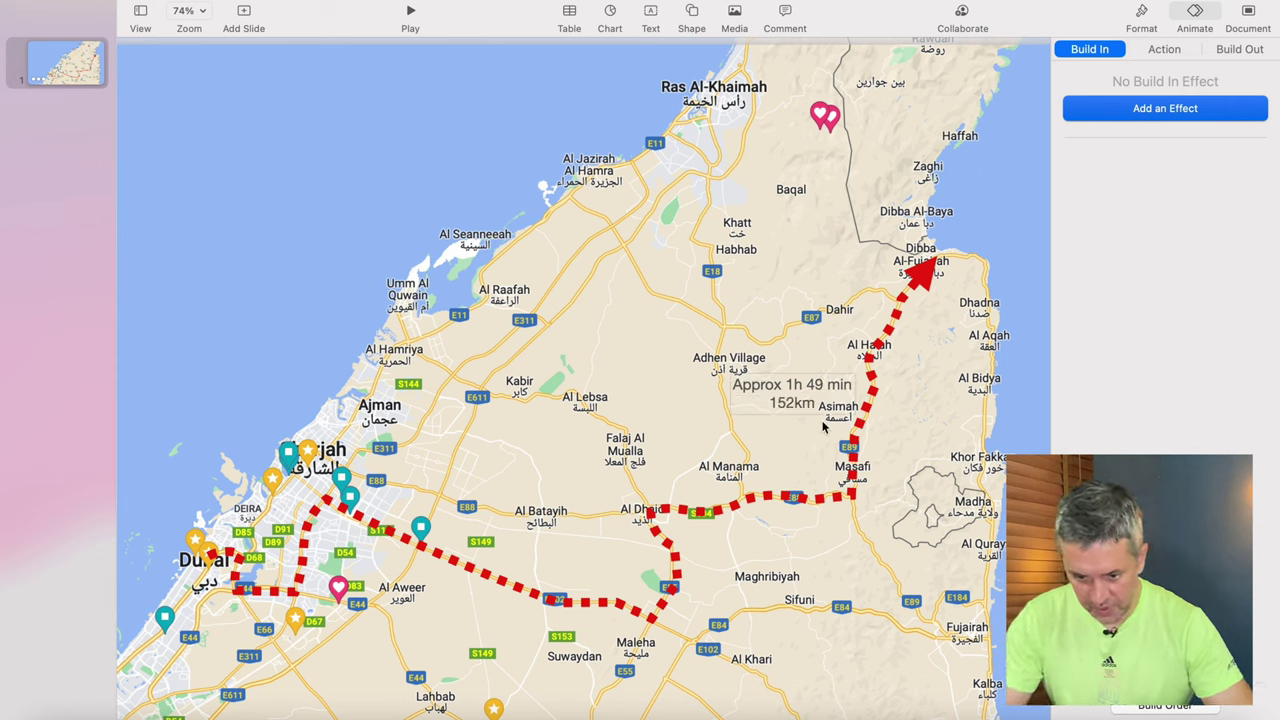
left_click_drag(816, 404, 735, 384)
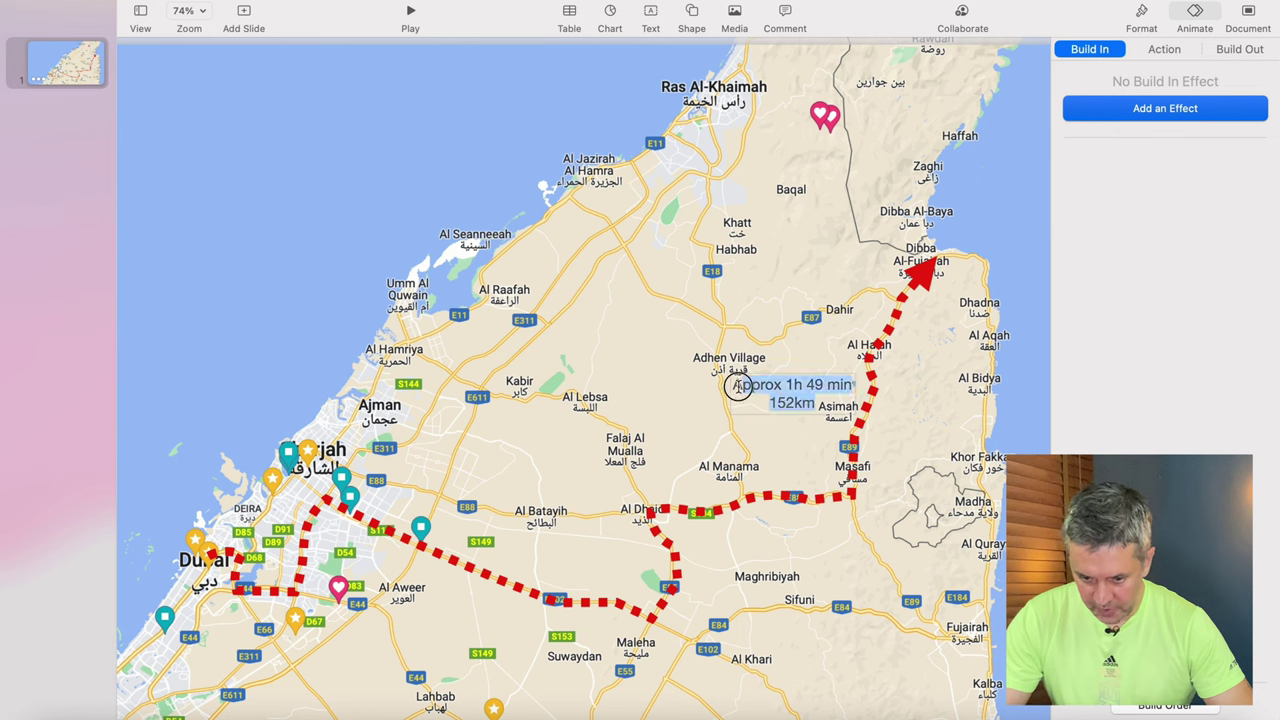
left_click(1143, 15)
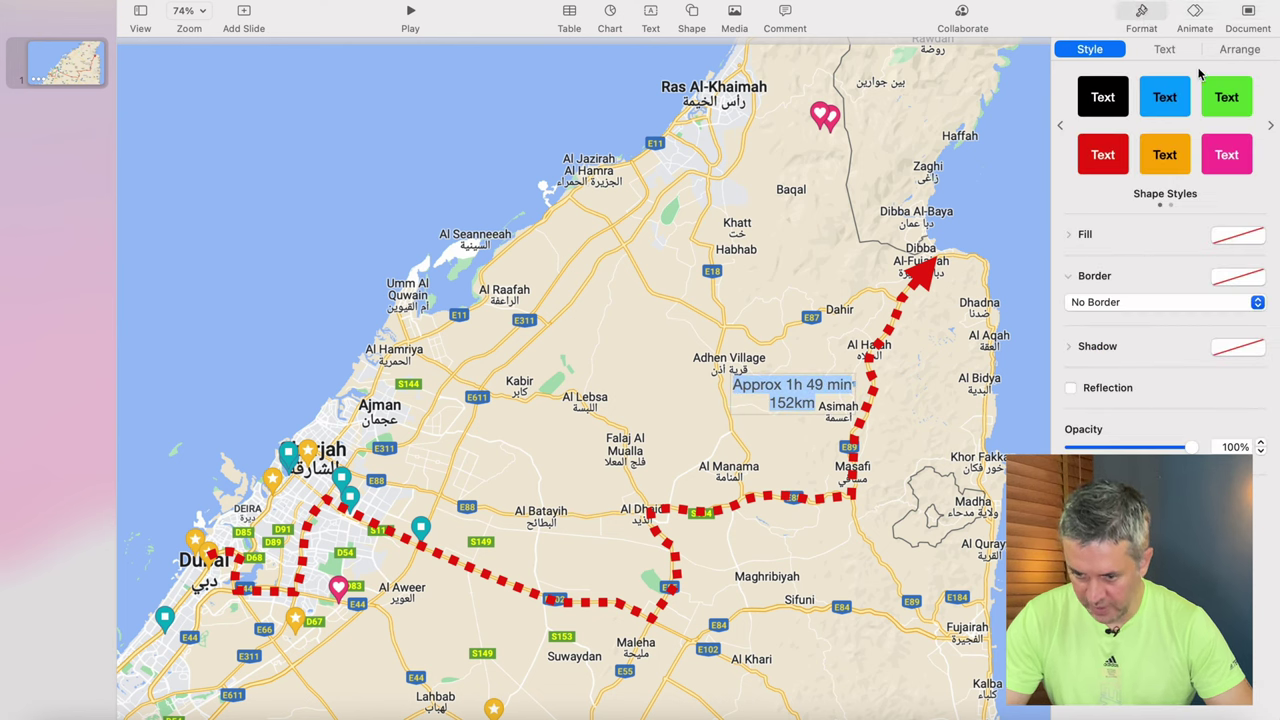
- Format the label text red, bold and 36 pt
left_click(1164, 49)
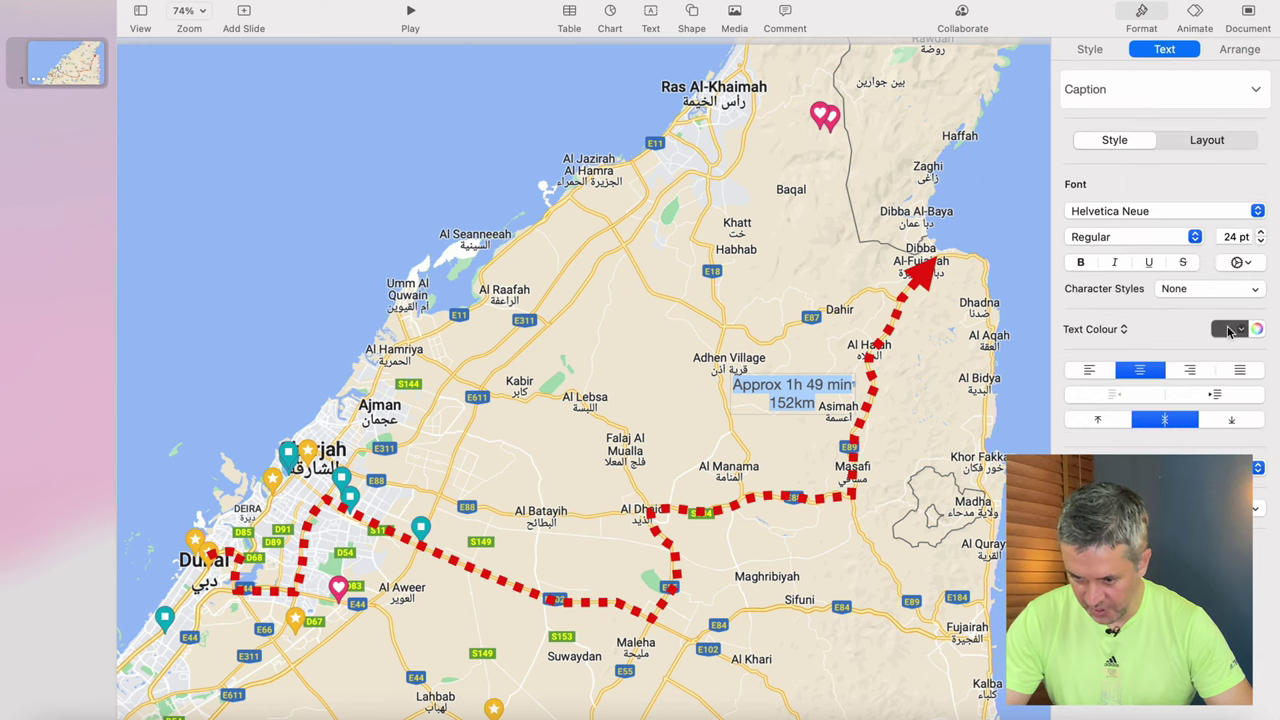
left_click(1230, 330)
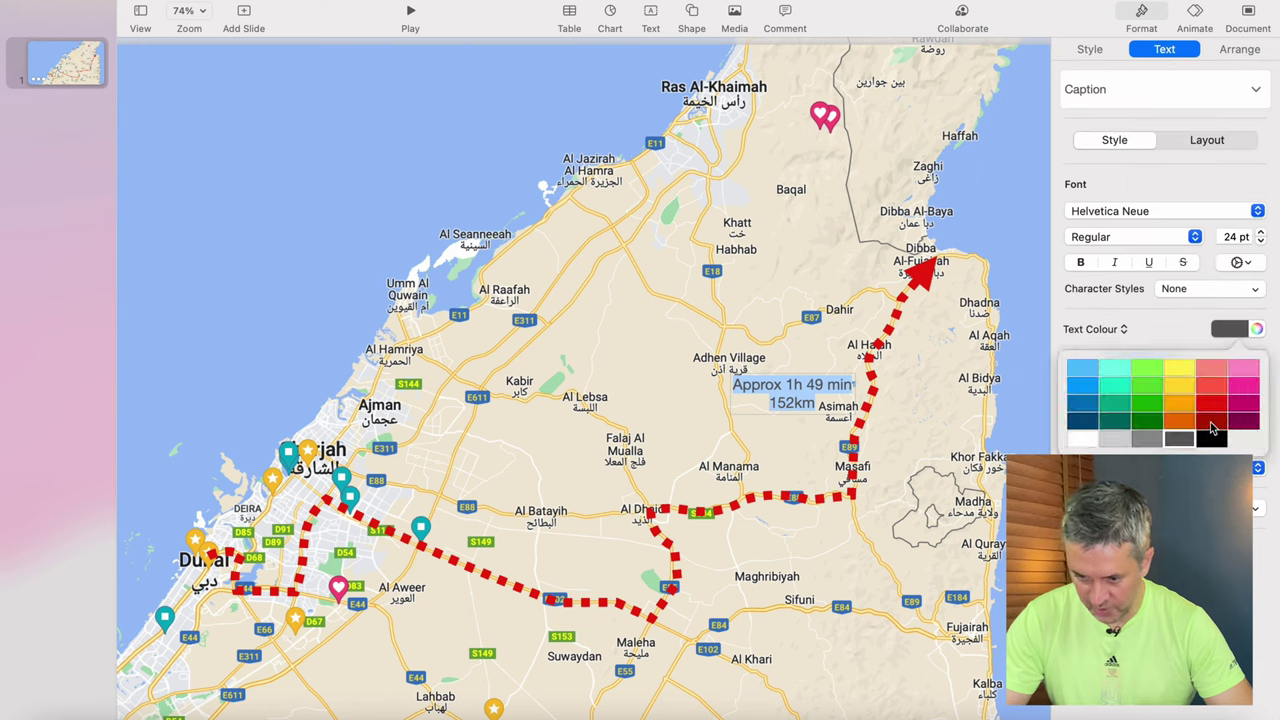
left_click(1212, 406)
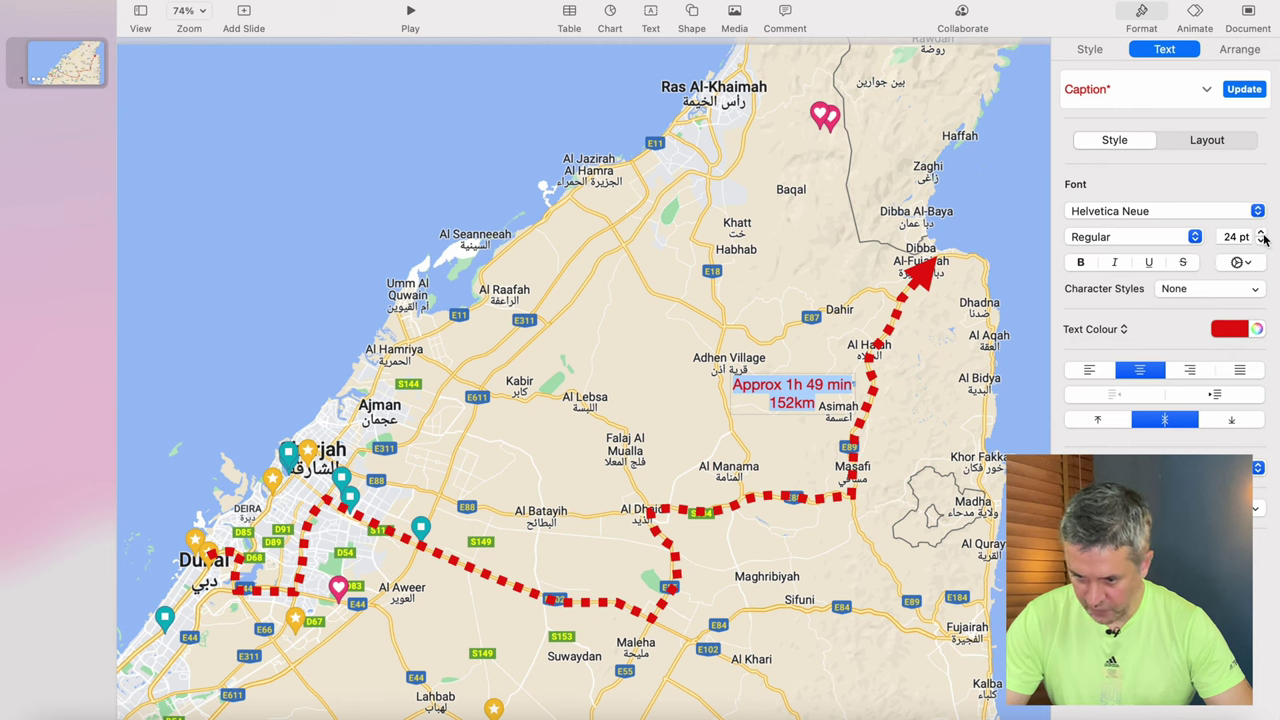
left_click(1082, 262)
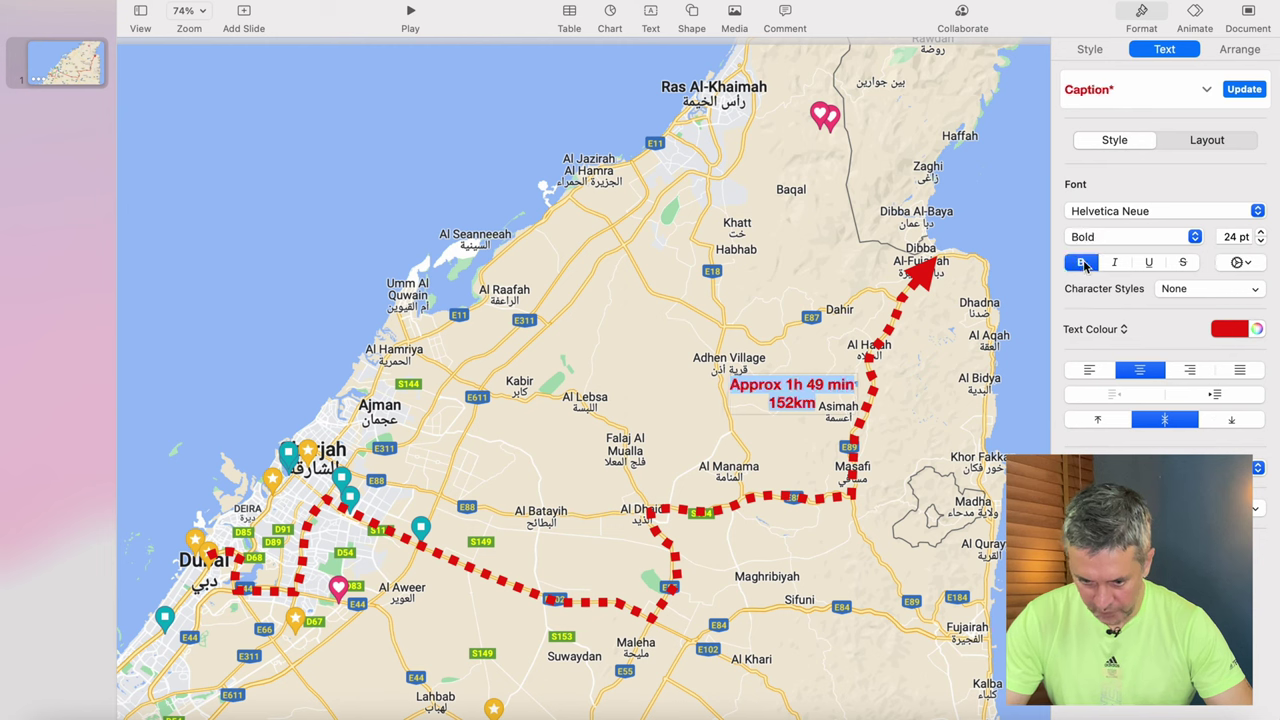
left_click(1262, 232)
left_click(1262, 232)
left_click(1262, 232)
left_click(1262, 232)
left_click(1262, 232)
left_click(1262, 232)
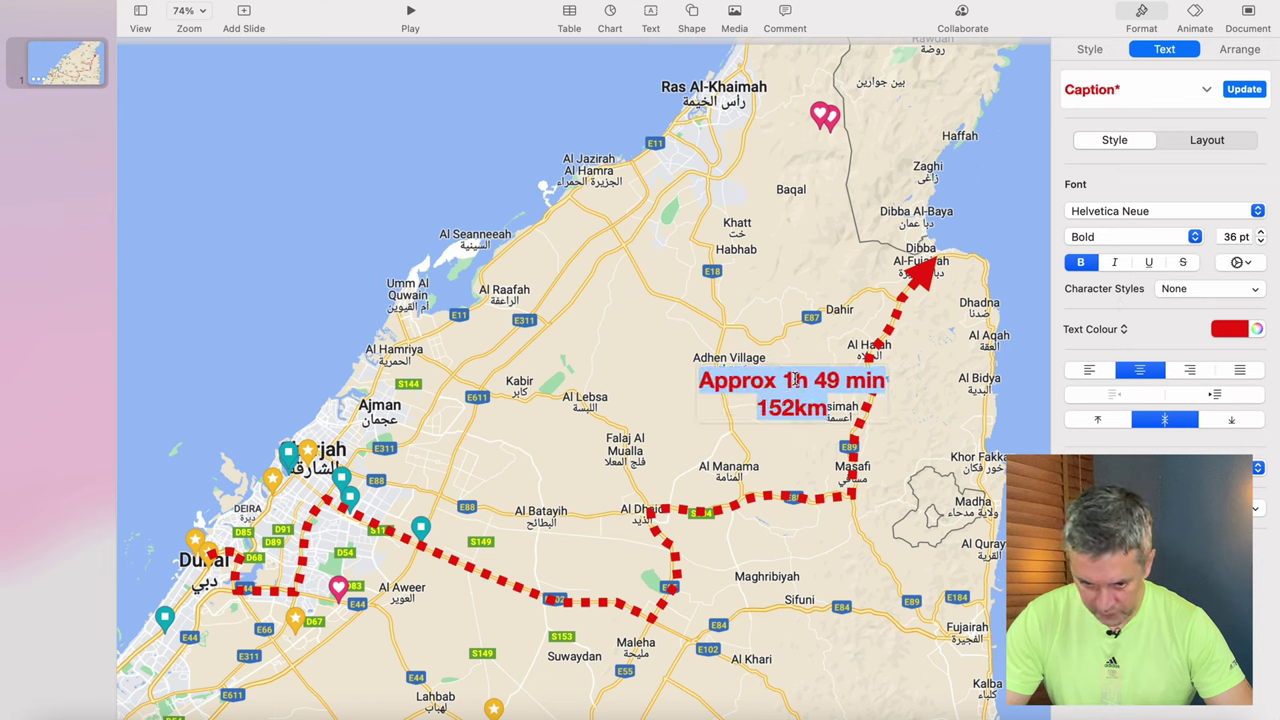
- Shift the label slightly left beside the route and deselect it
left_click(877, 451)
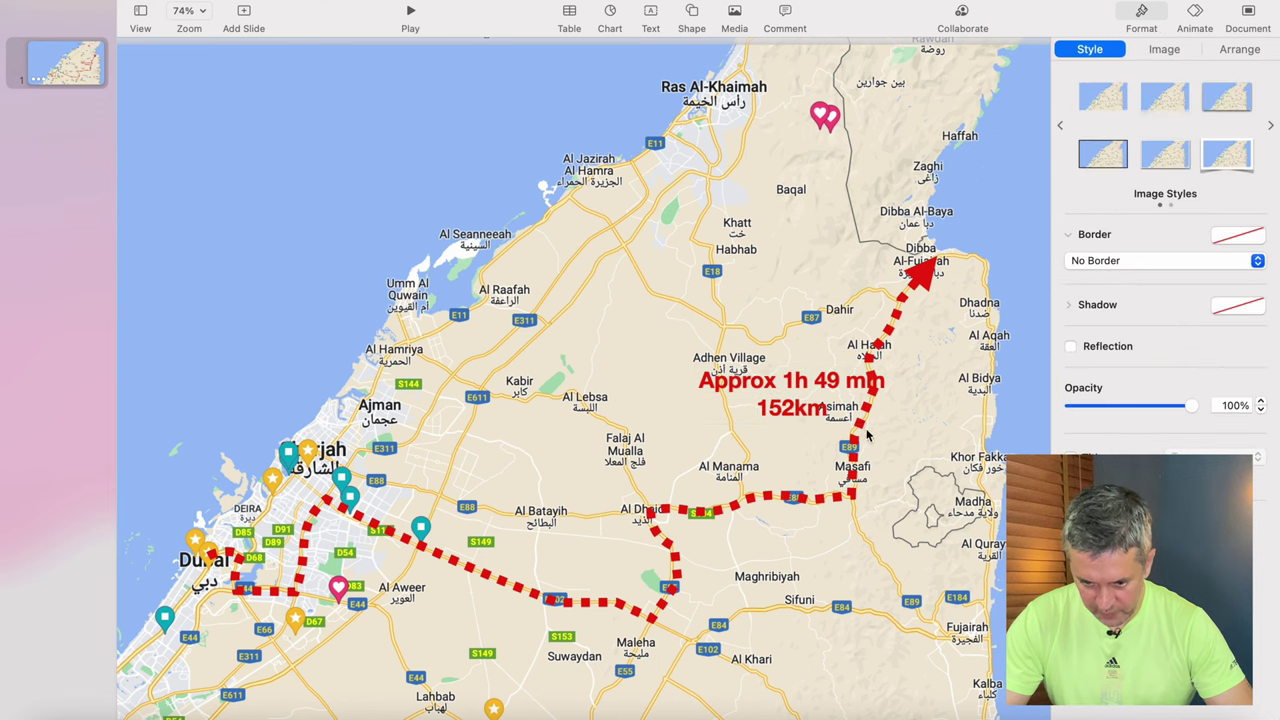
left_click_drag(780, 410, 753, 417)
left_click(947, 463)
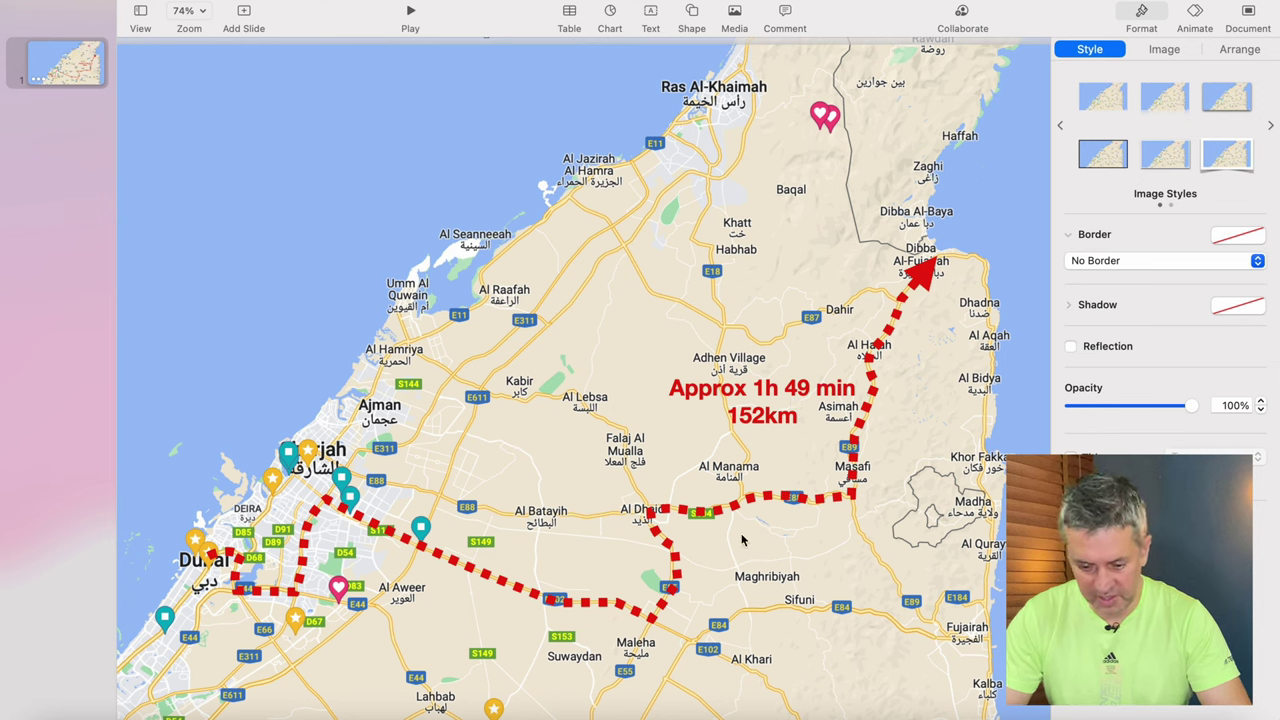
- Give the travel label a Move In build-in effect, replacing an initial Fly In
left_click(1195, 17)
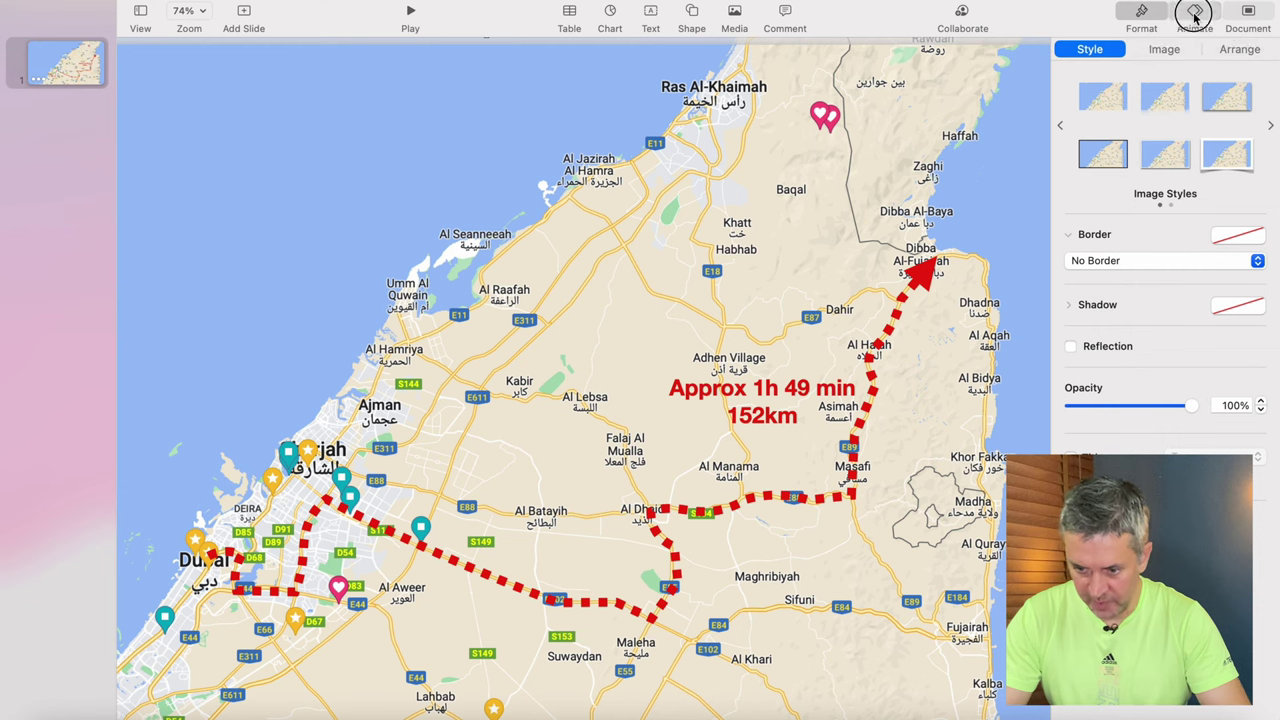
left_click(759, 401)
left_click(1164, 118)
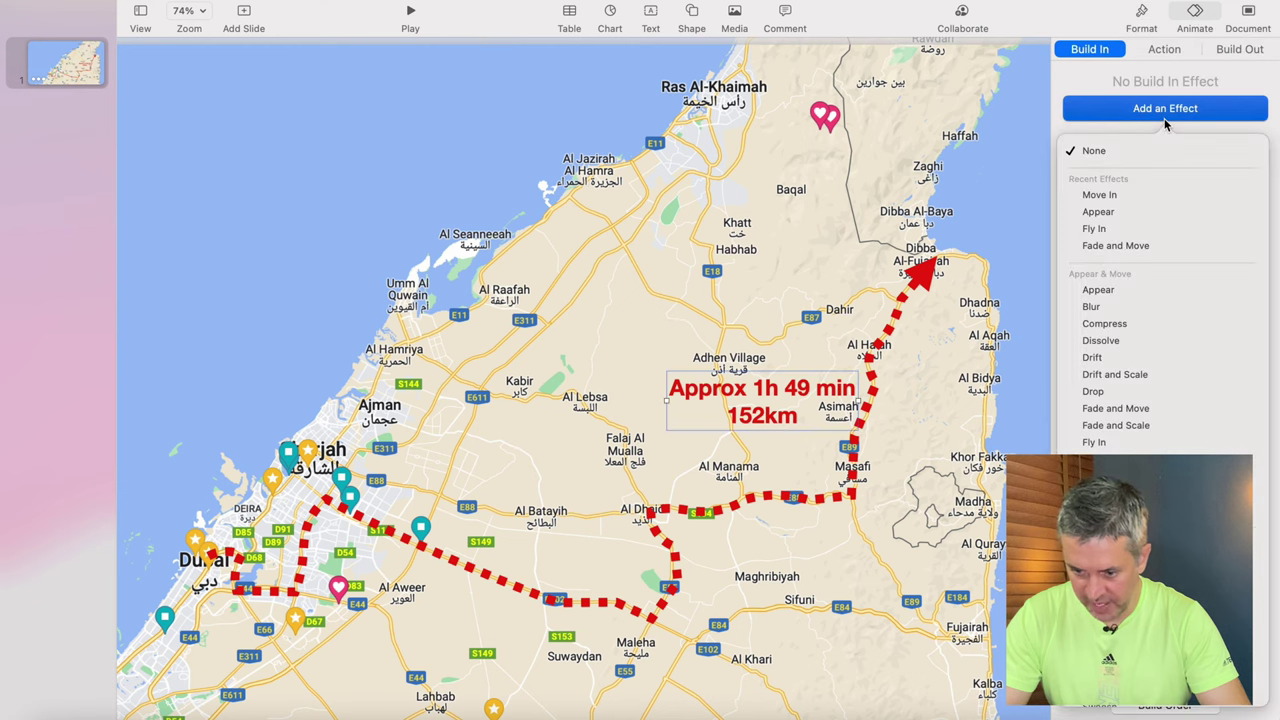
left_click(1105, 229)
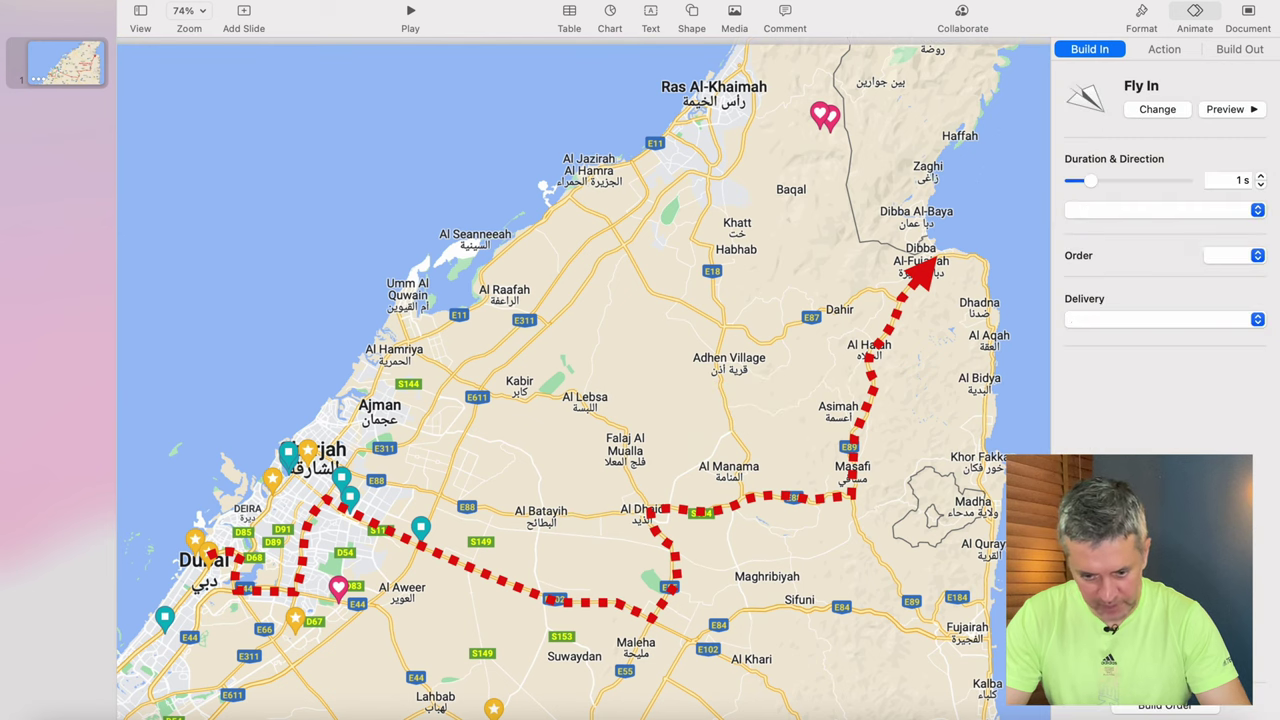
left_click(1164, 110)
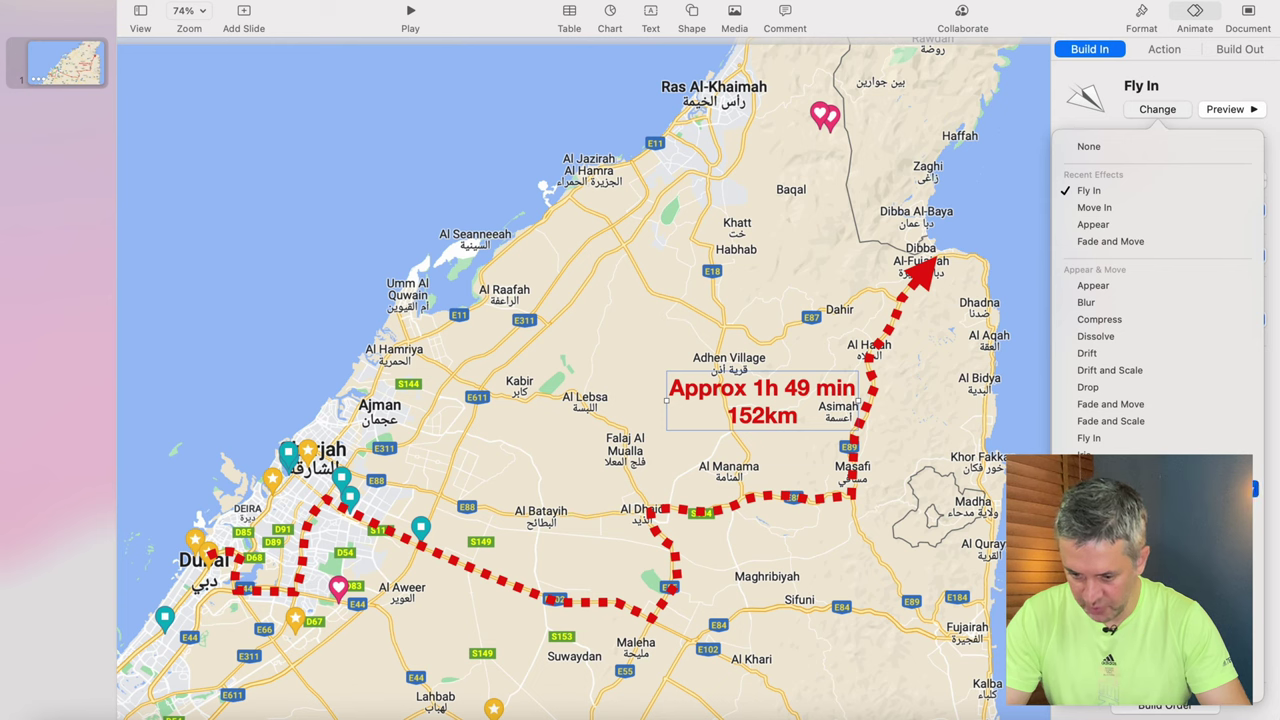
left_click(1094, 207)
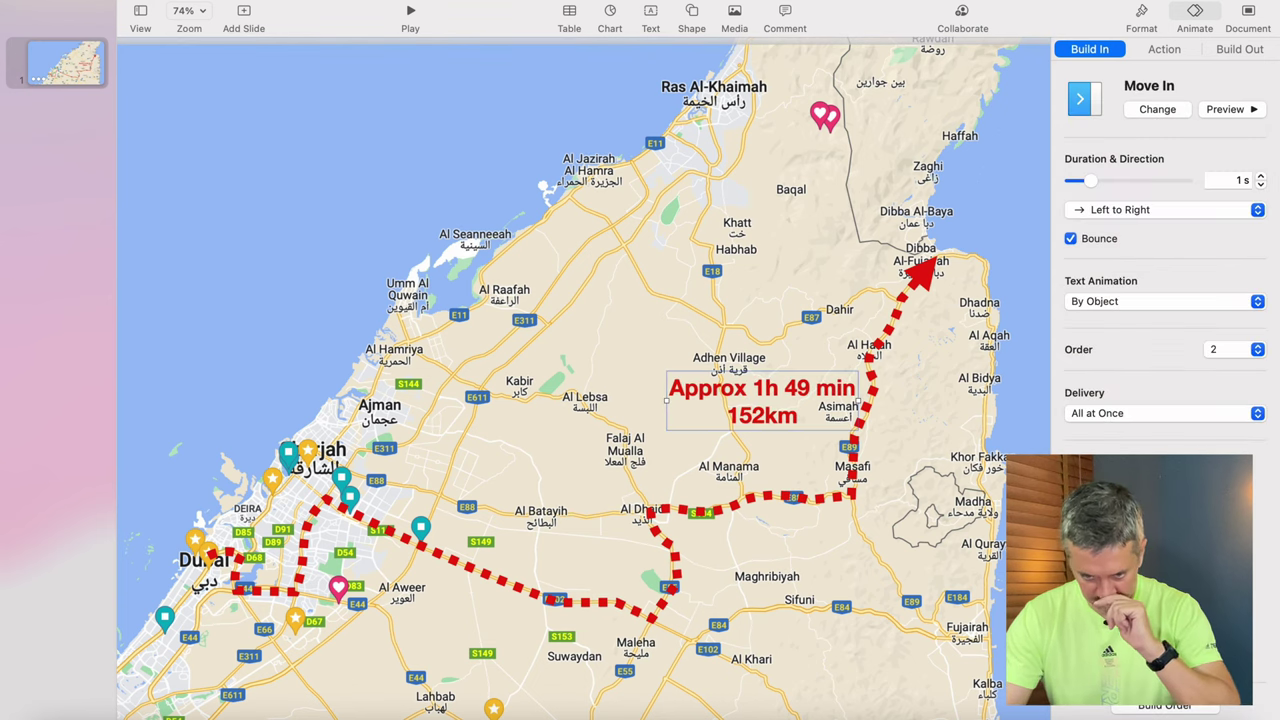
- Set the Move In duration to 3 s and preview it
left_click(1262, 176)
left_click(1262, 176)
left_click(1262, 176)
left_click(1262, 176)
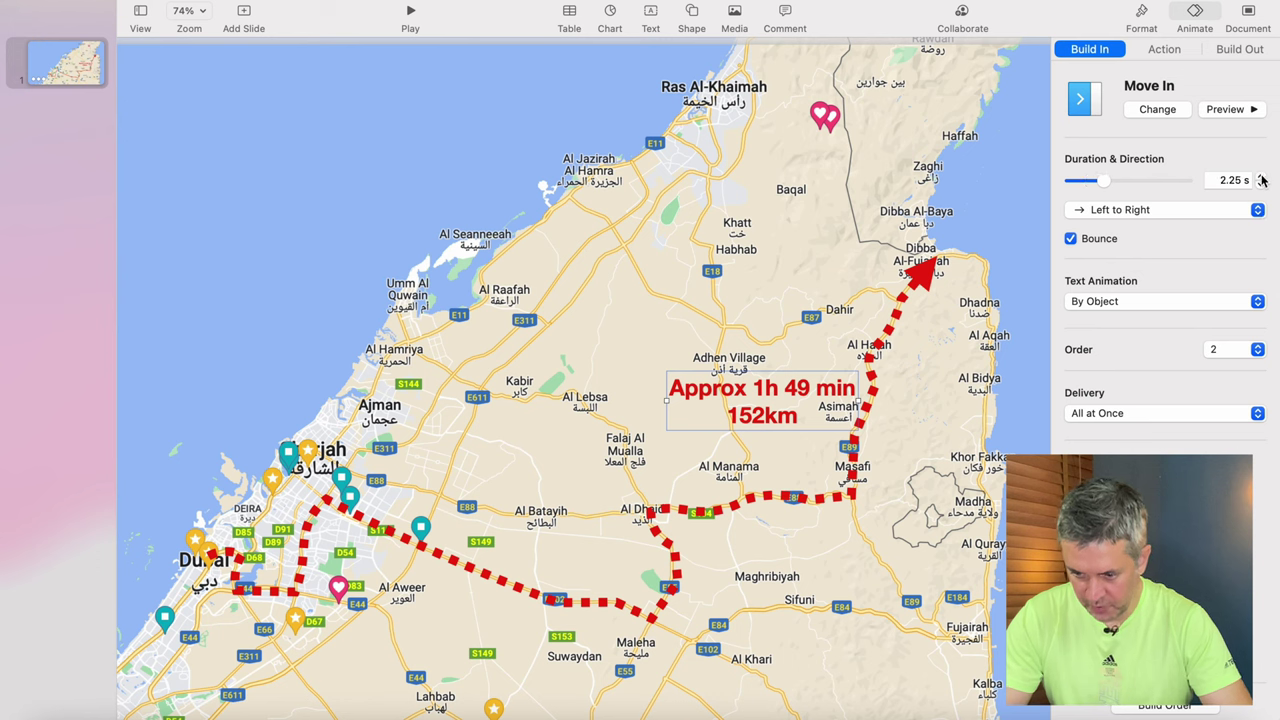
left_click(1262, 176)
left_click(1262, 176)
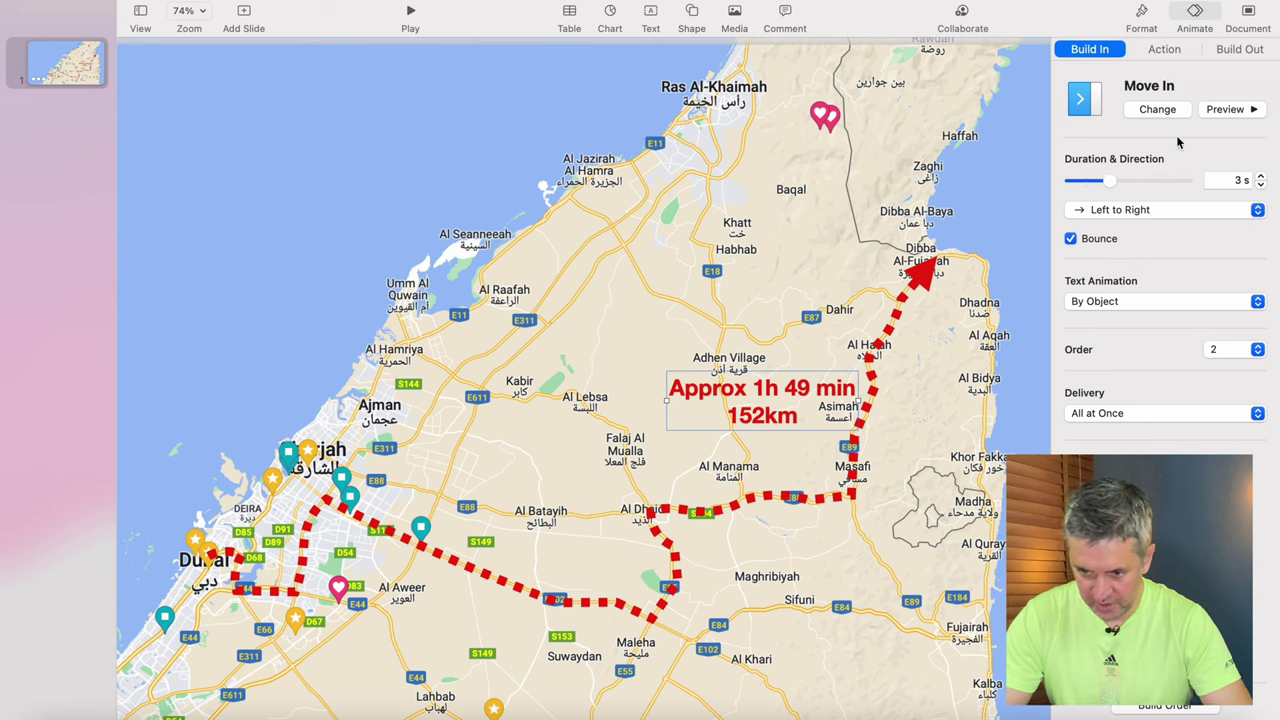
left_click(1228, 110)
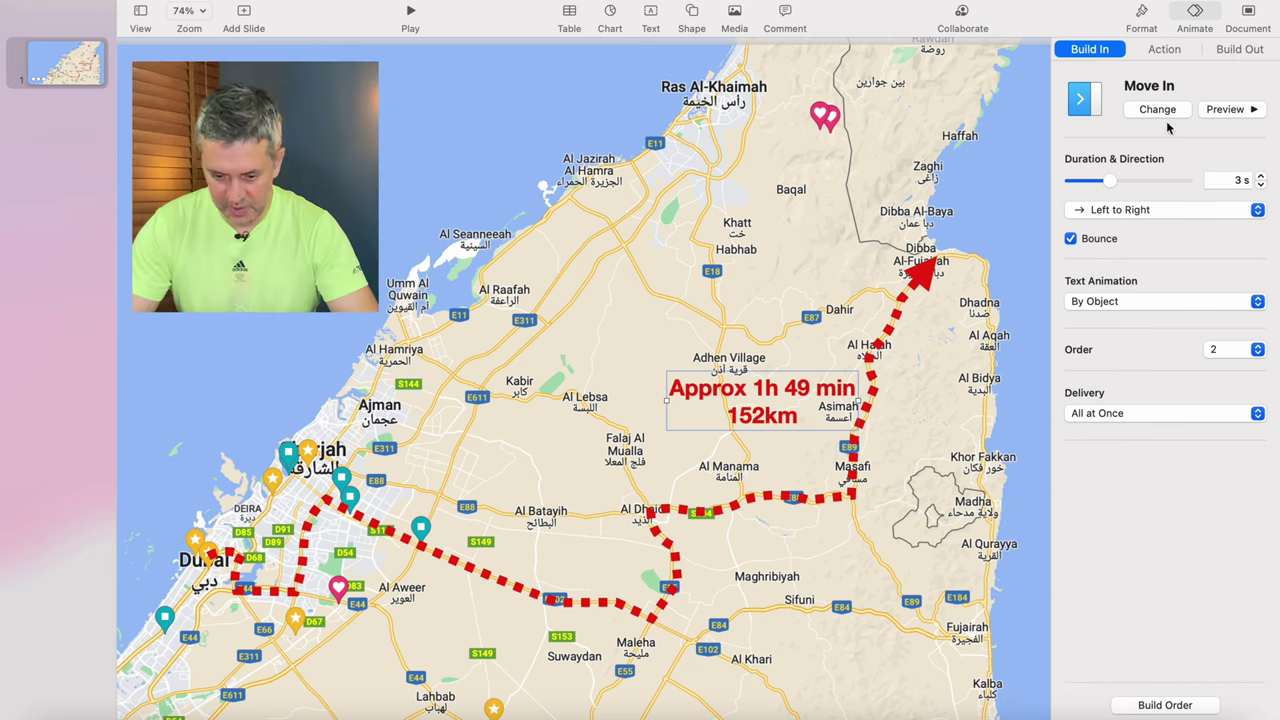
- Check the route's Line Draw build in Build Order and preview it
left_click(1164, 705)
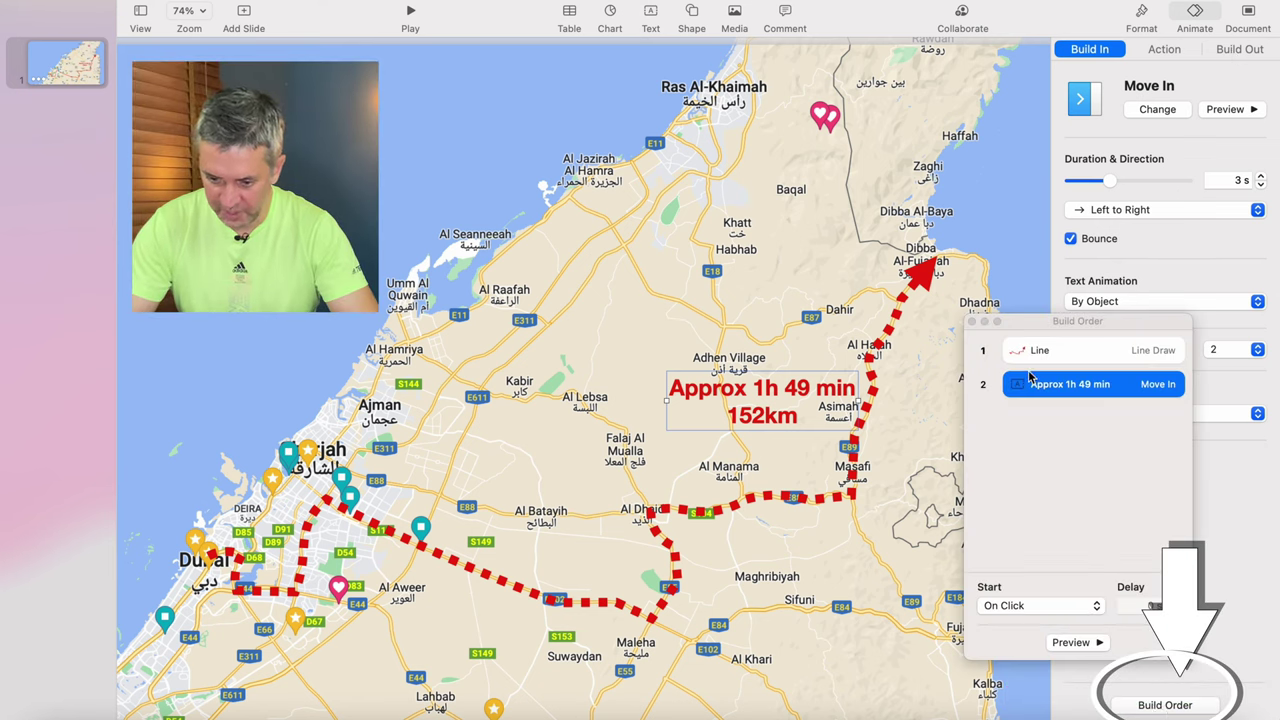
left_click(1062, 352)
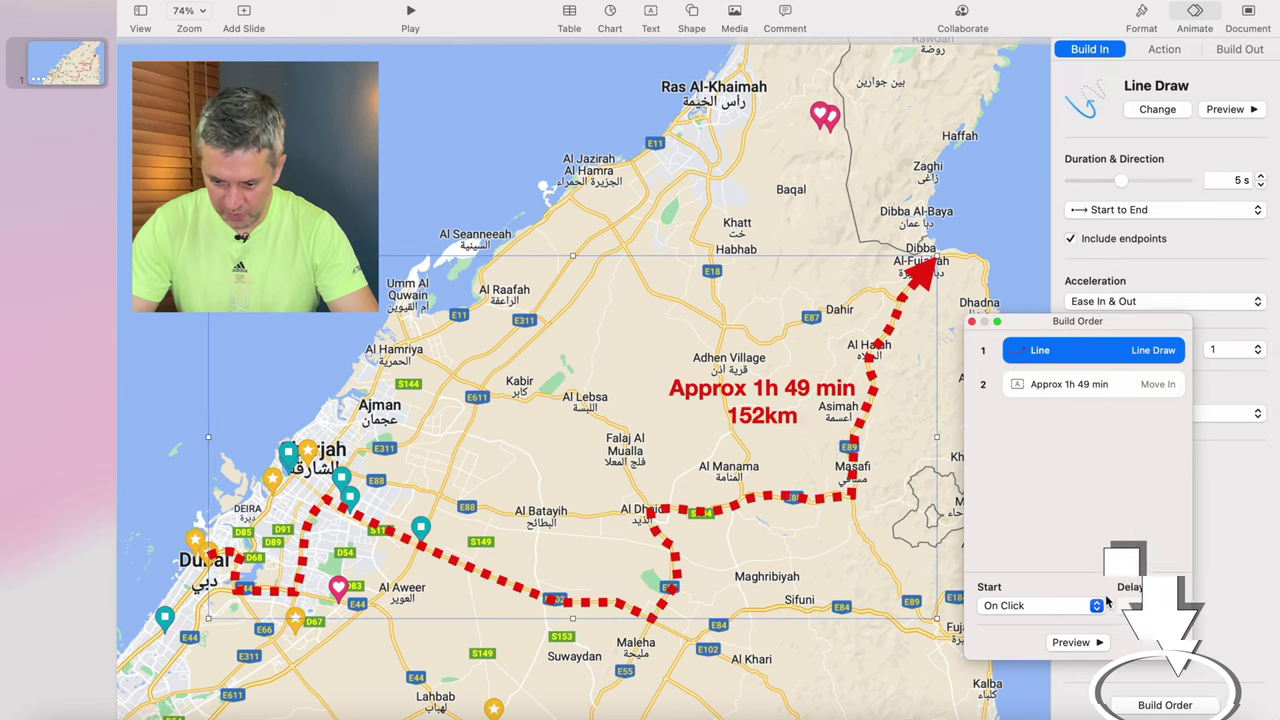
left_click(1066, 645)
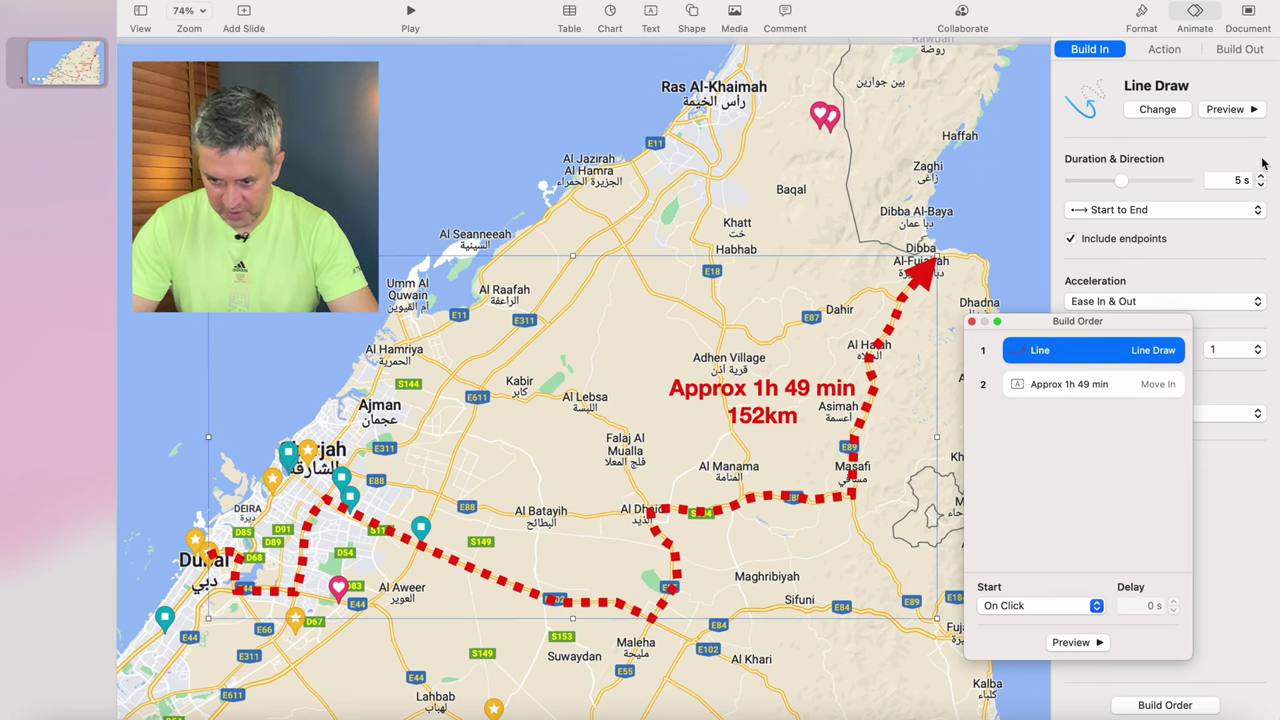
- Preview the label's Move In build, then the full build sequence
left_click(1108, 388)
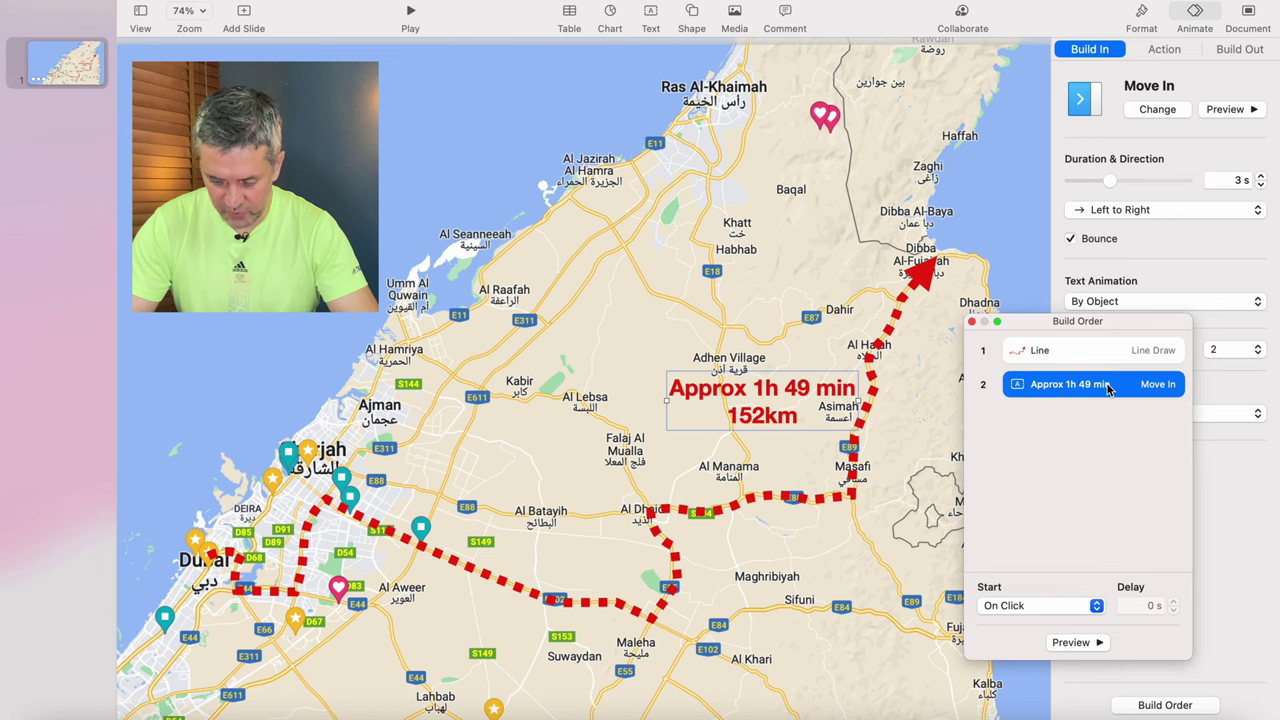
left_click(1071, 643)
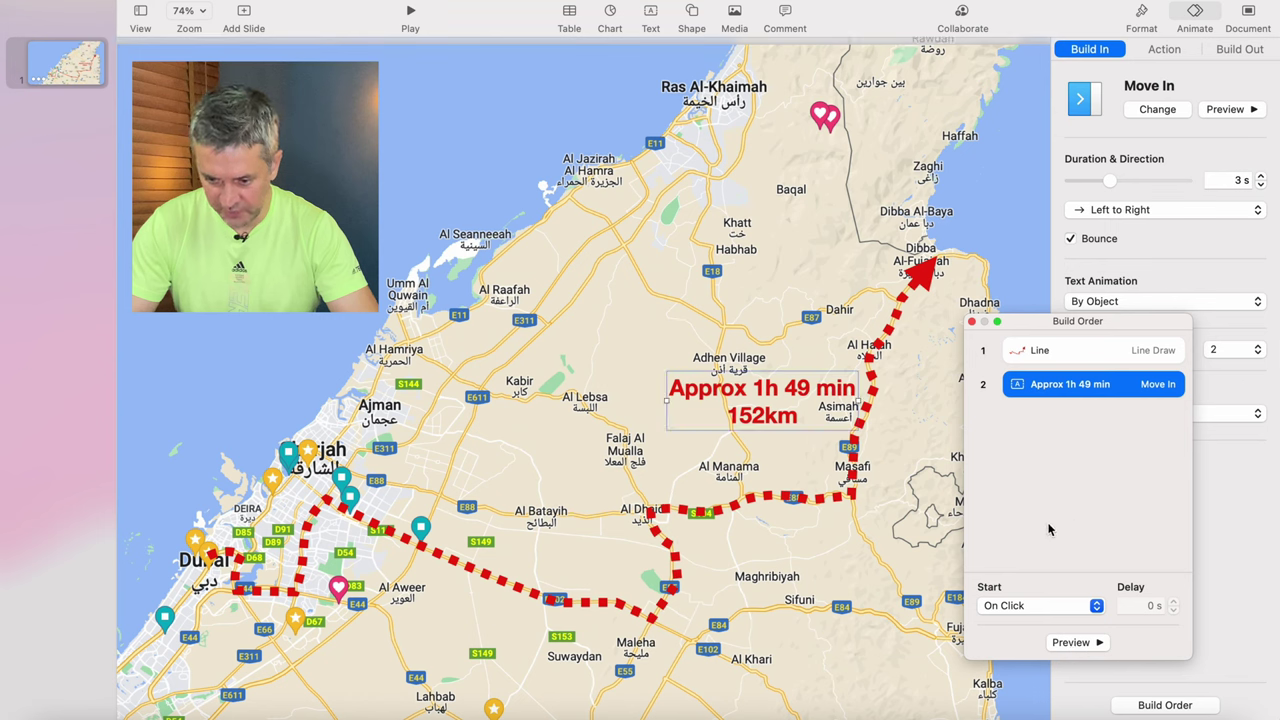
left_click(1091, 466)
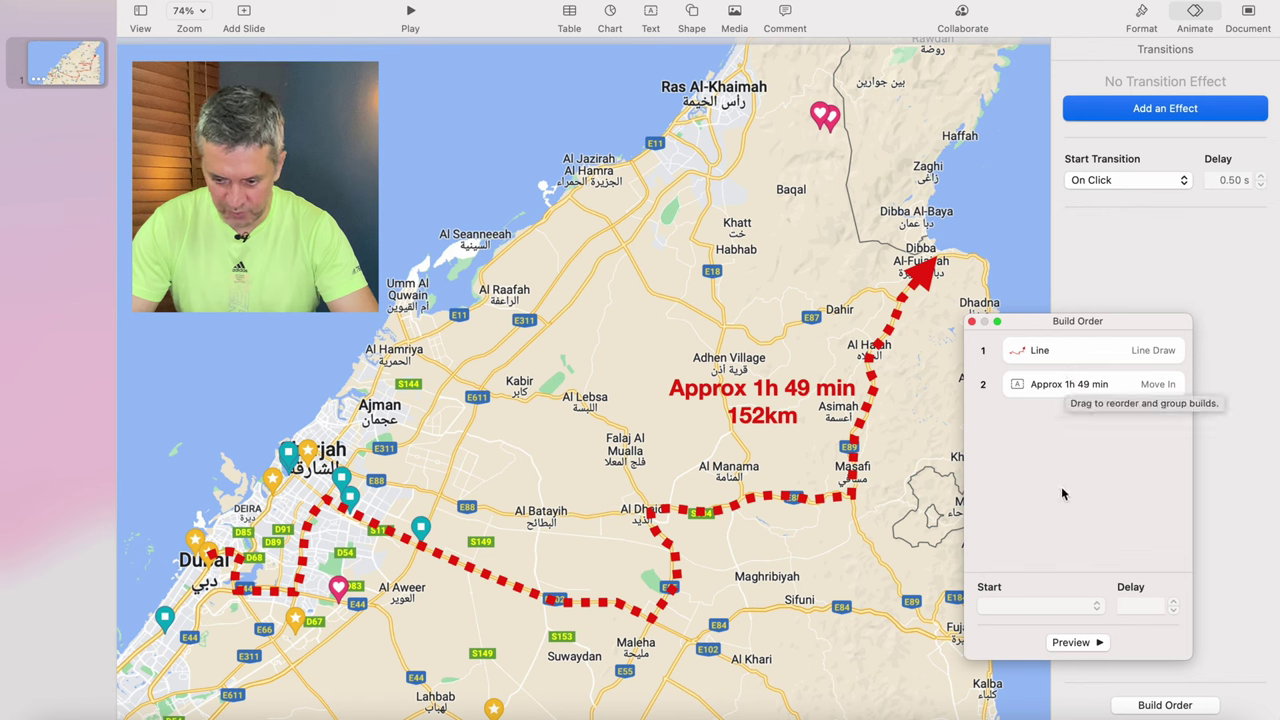
left_click(1073, 645)
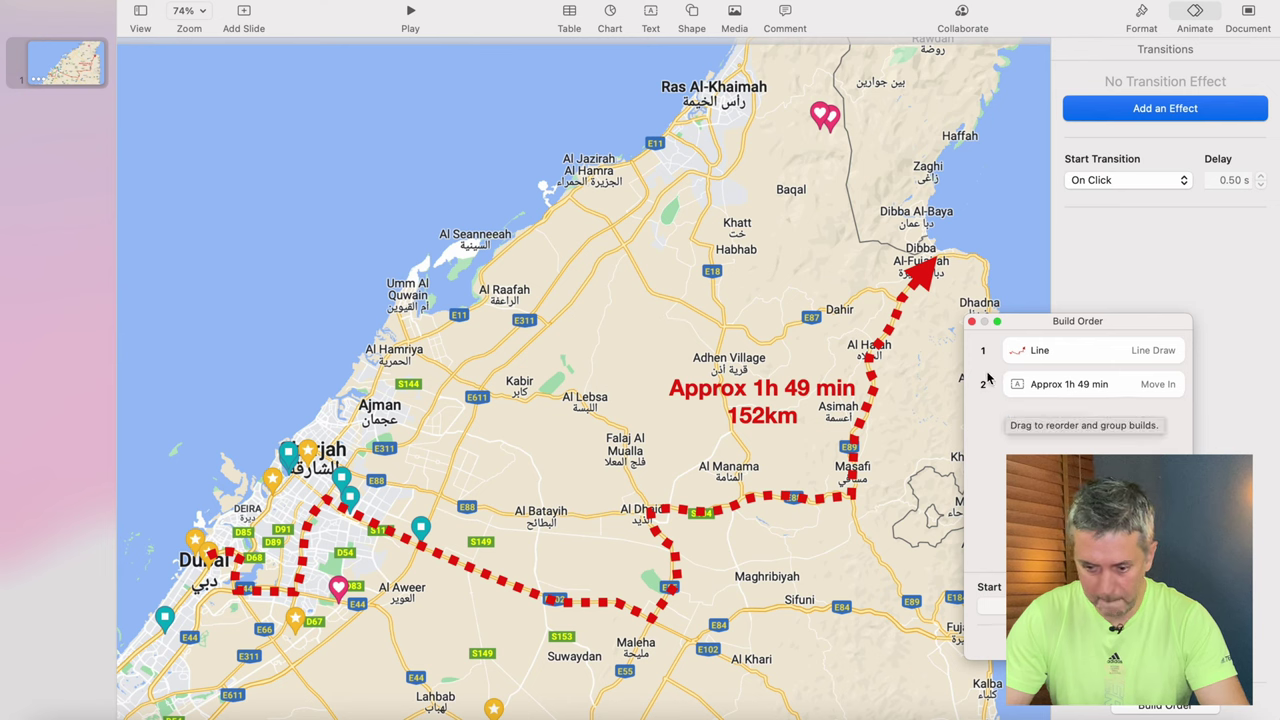
- Close the Build Order list and begin a self-playing movie export with a 5.0-second slide delay
left_click(971, 321)
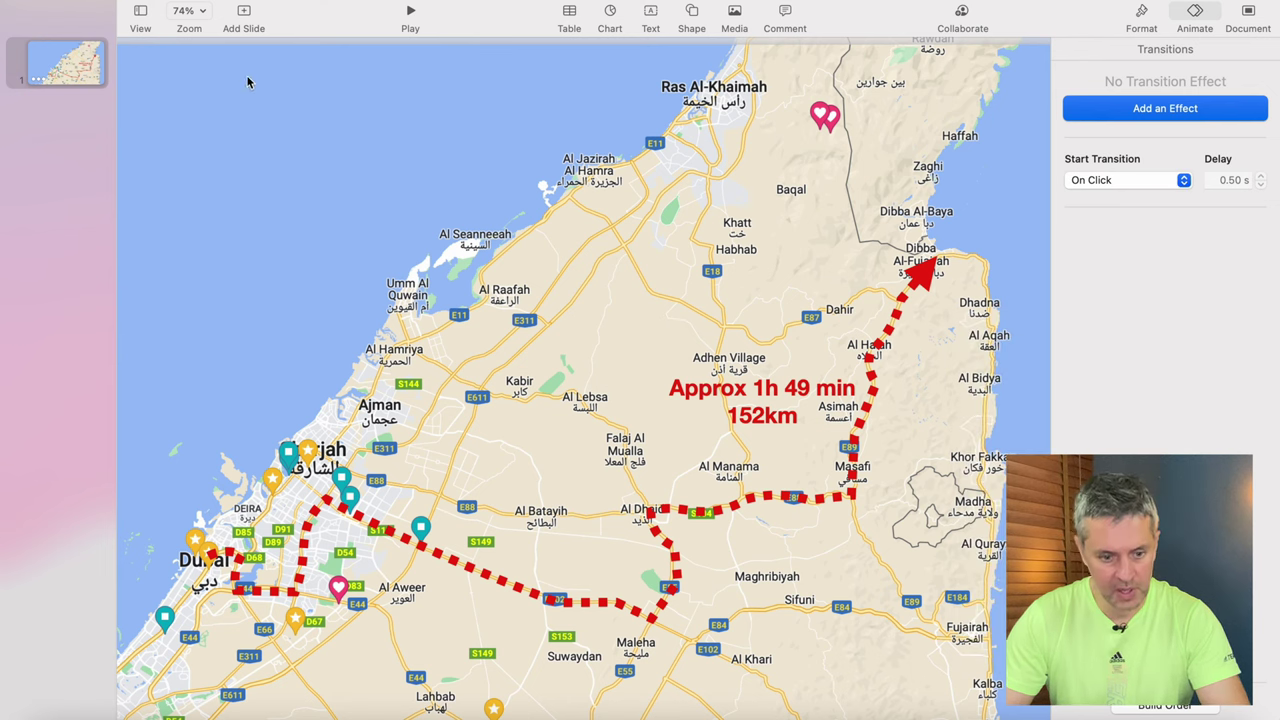
left_click(120, 0)
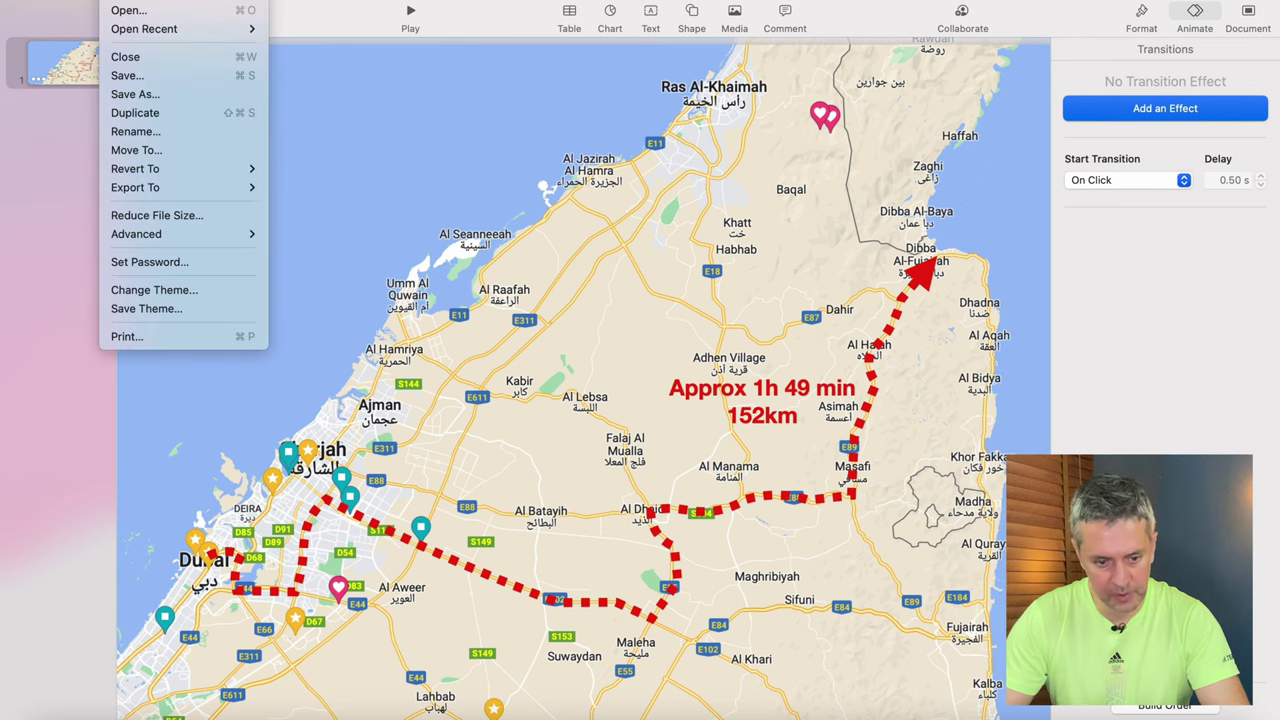
mouse_move(134, 196)
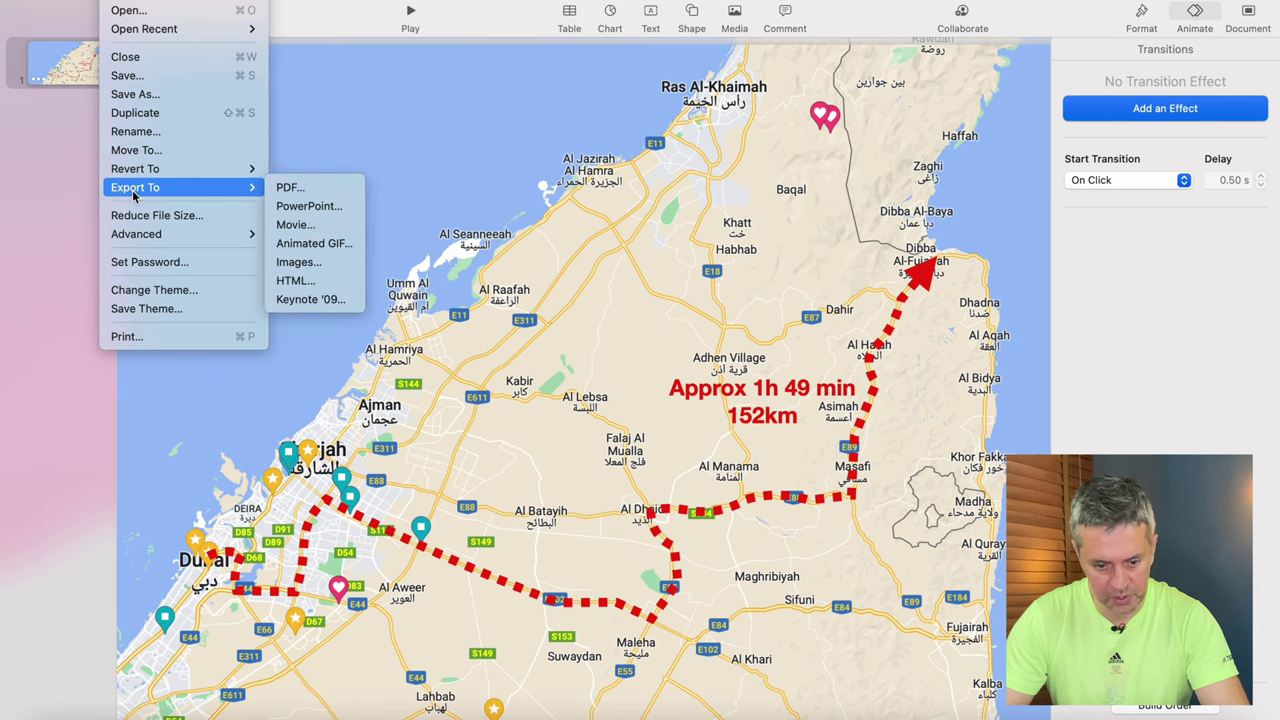
left_click(316, 225)
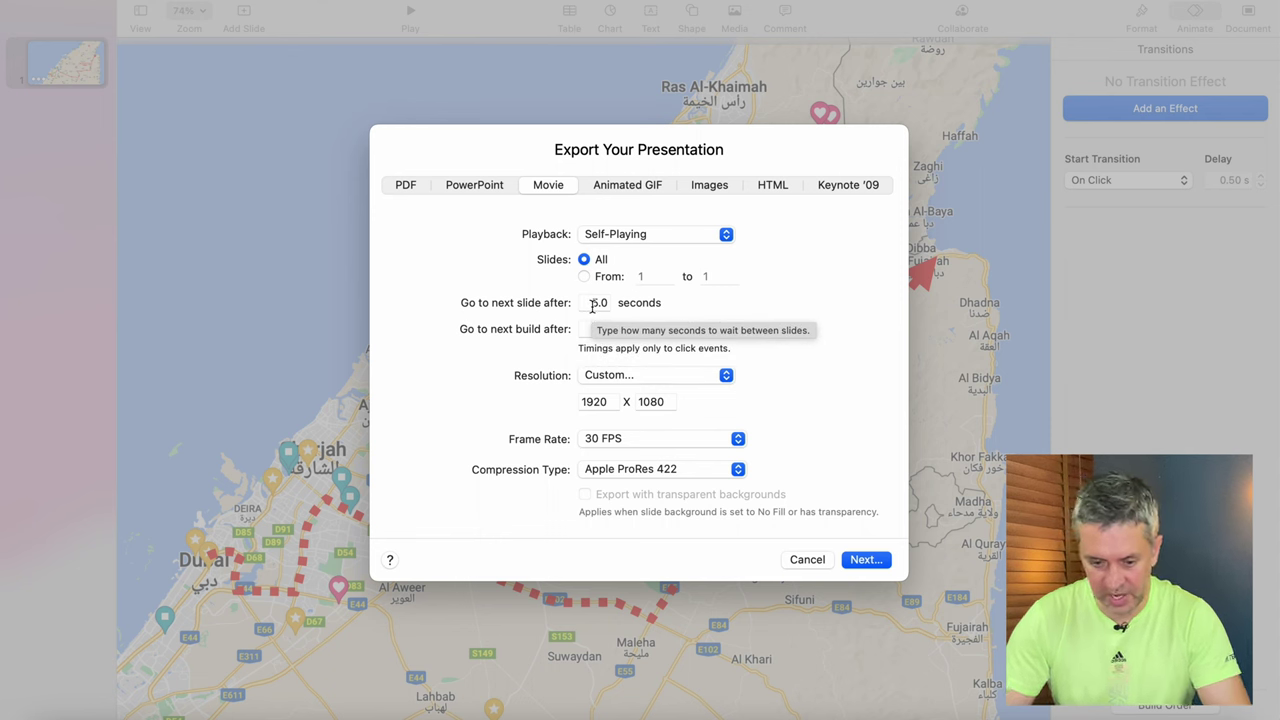
left_click_drag(592, 303, 614, 306)
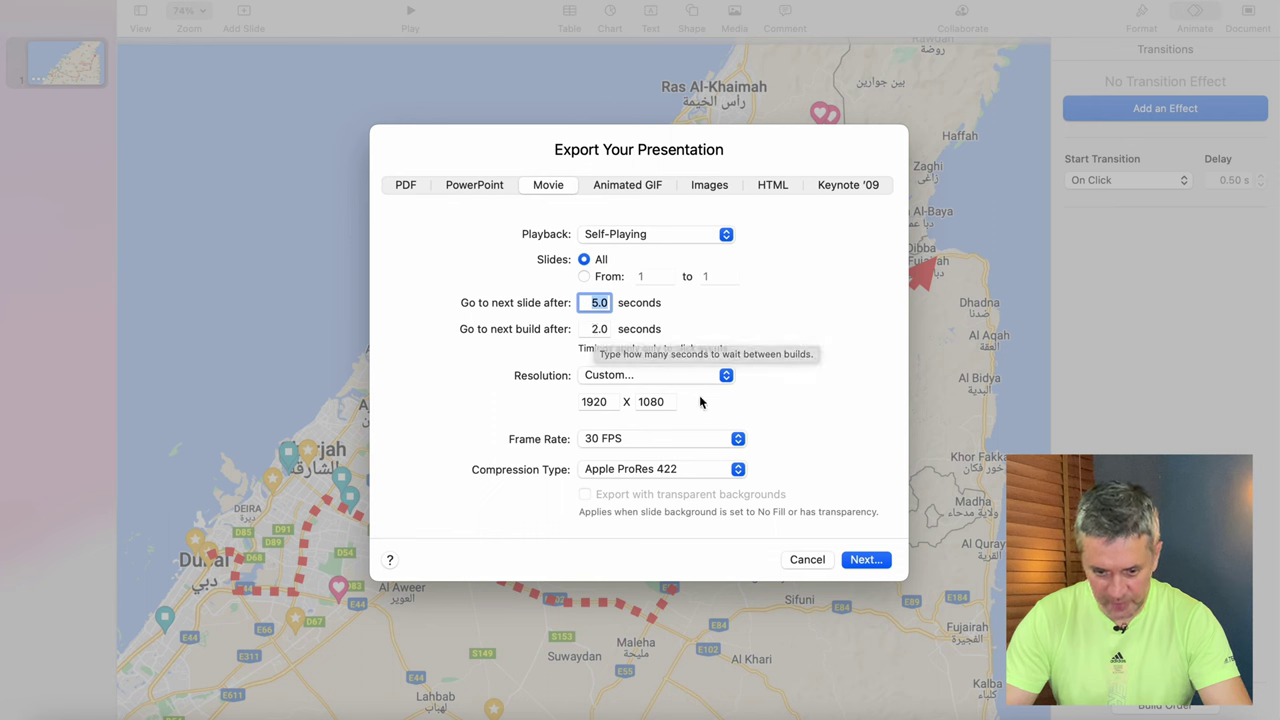
- Keep Custom 1920×1080 resolution and Apple ProRes 422 compression, then proceed to saving
left_click(726, 376)
left_click(636, 378)
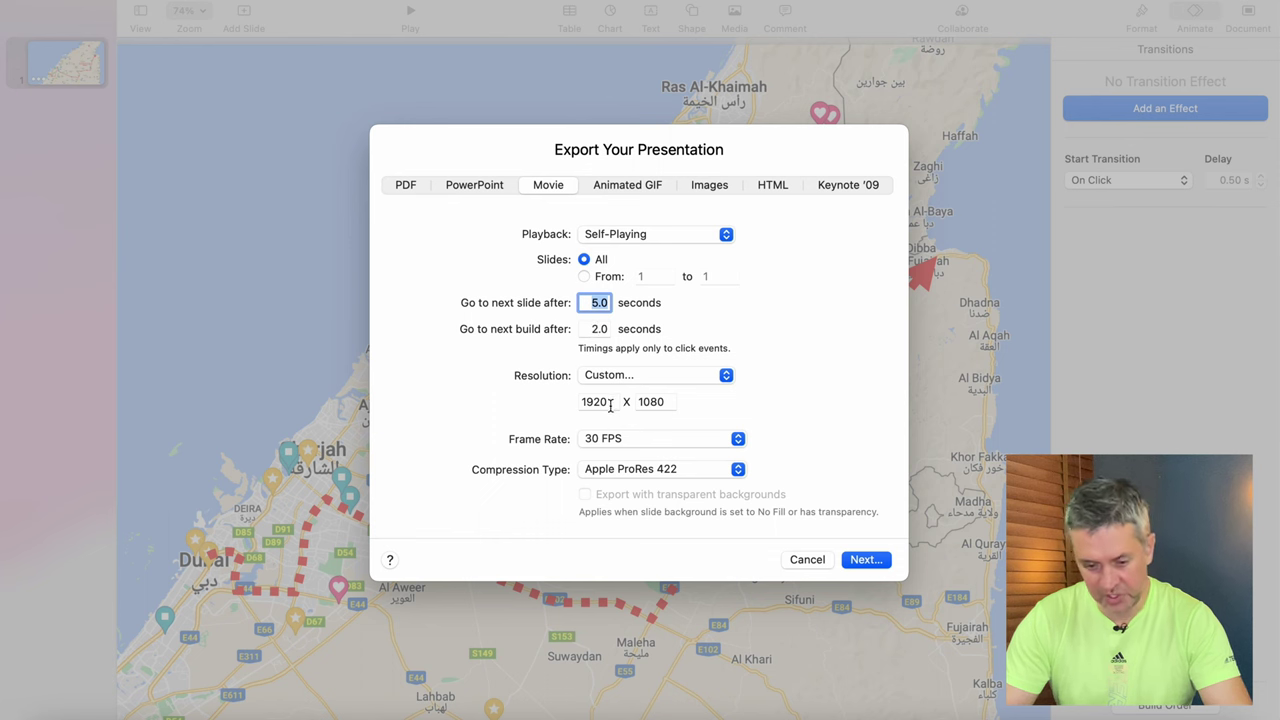
left_click(666, 403)
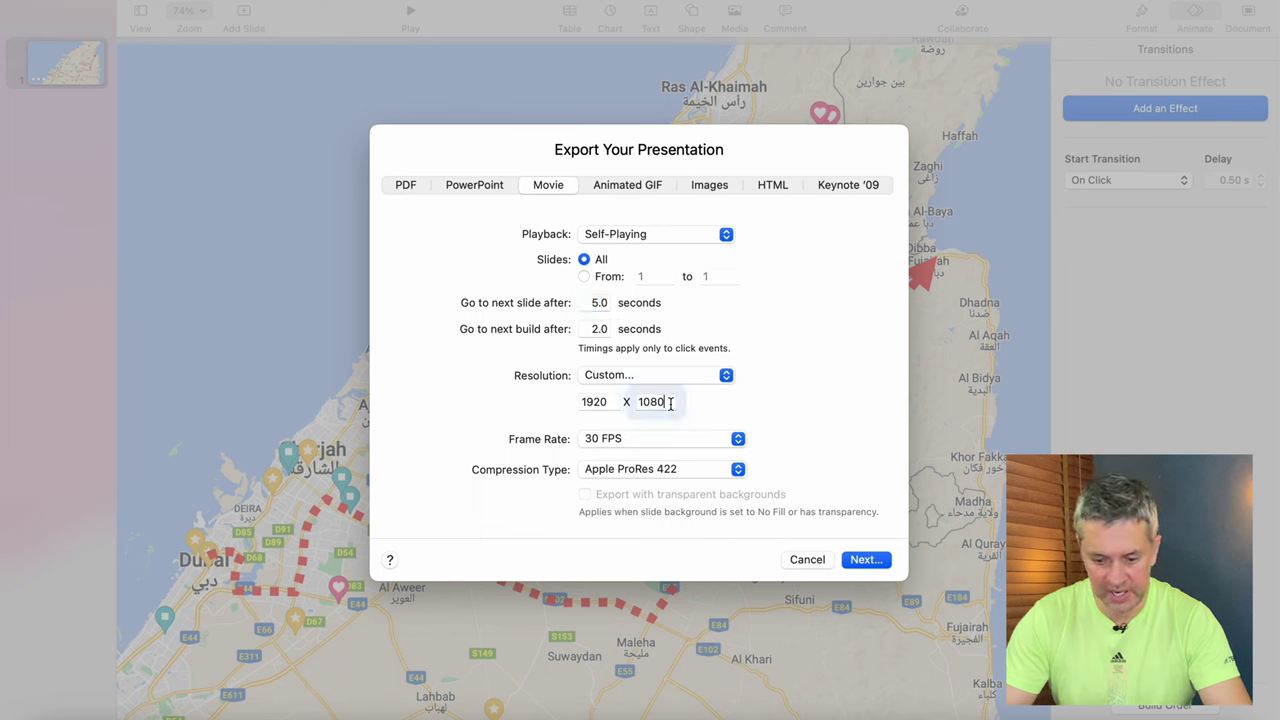
left_click(608, 403)
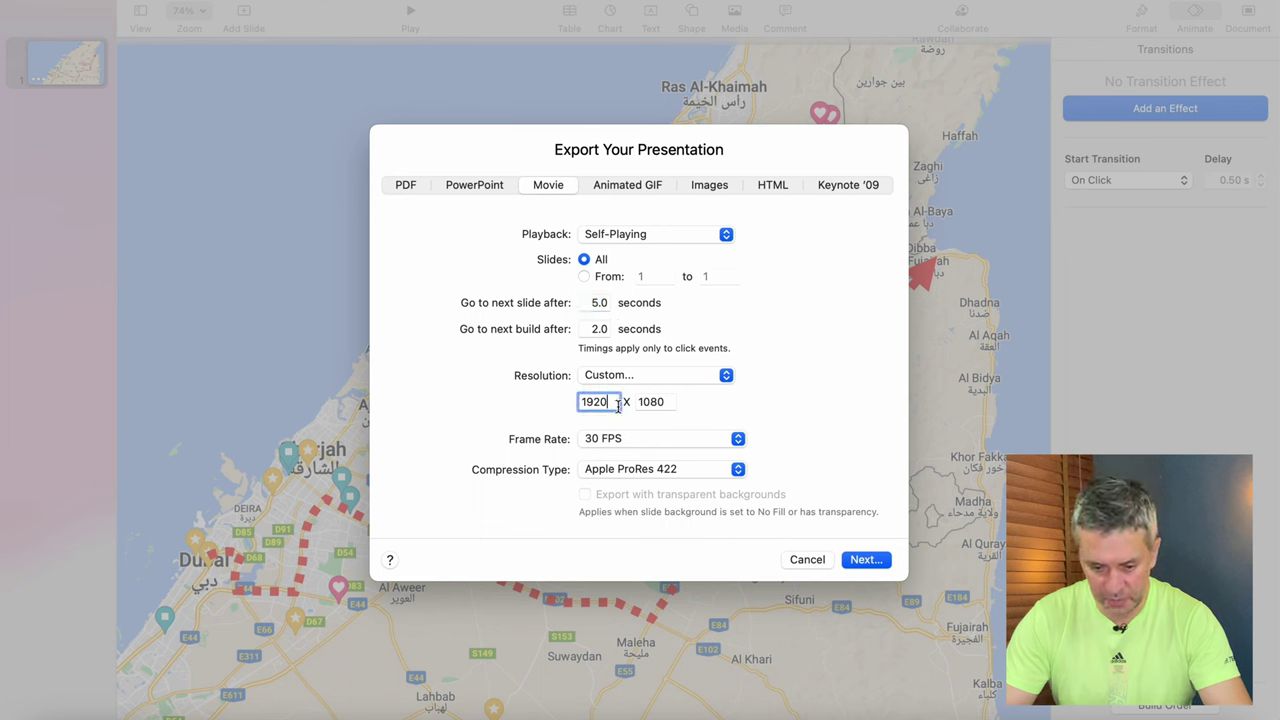
left_click(739, 470)
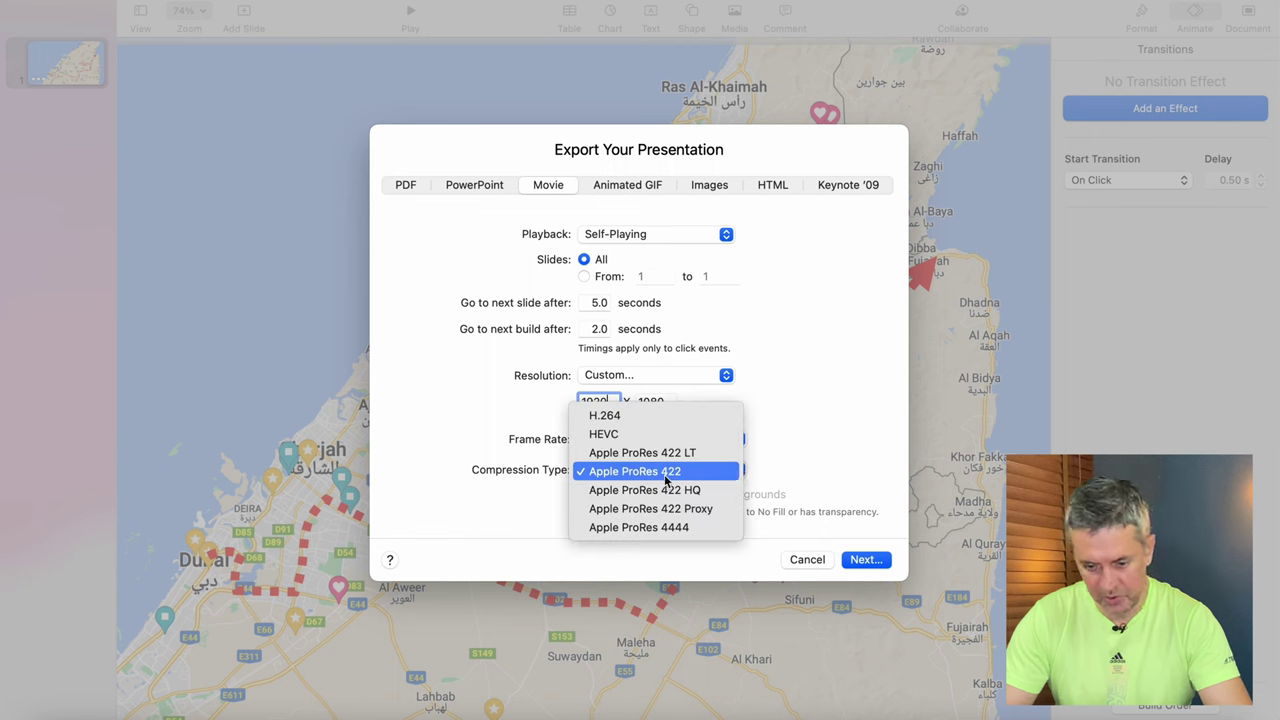
left_click(811, 465)
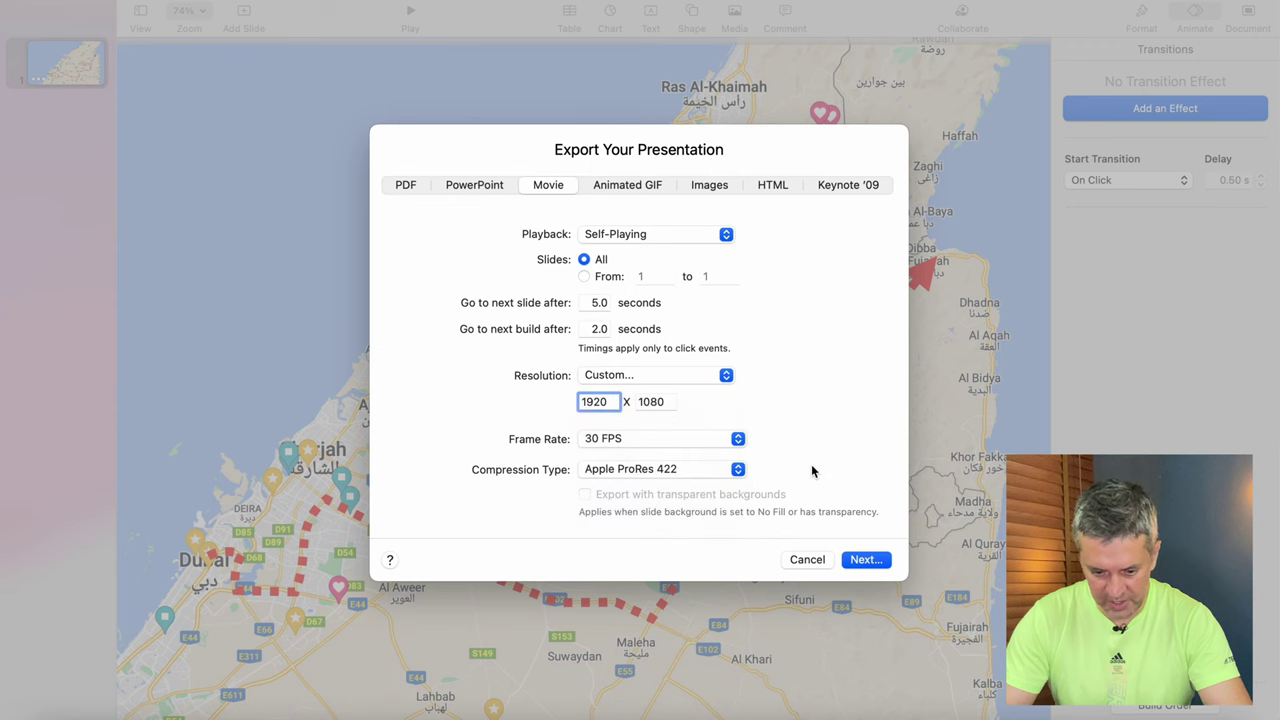
left_click(873, 561)
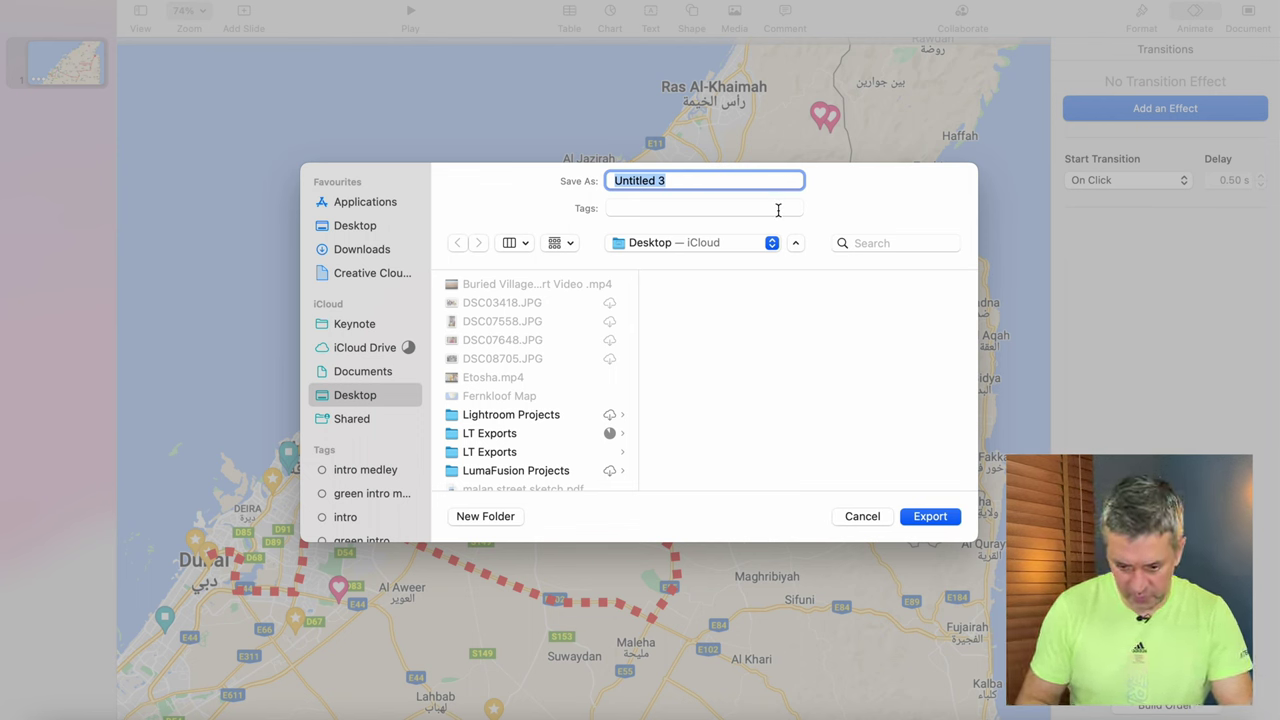
- Export the movie to the Desktop as 'Dubai to Dibba Map Animation'
type("Dubaiu")
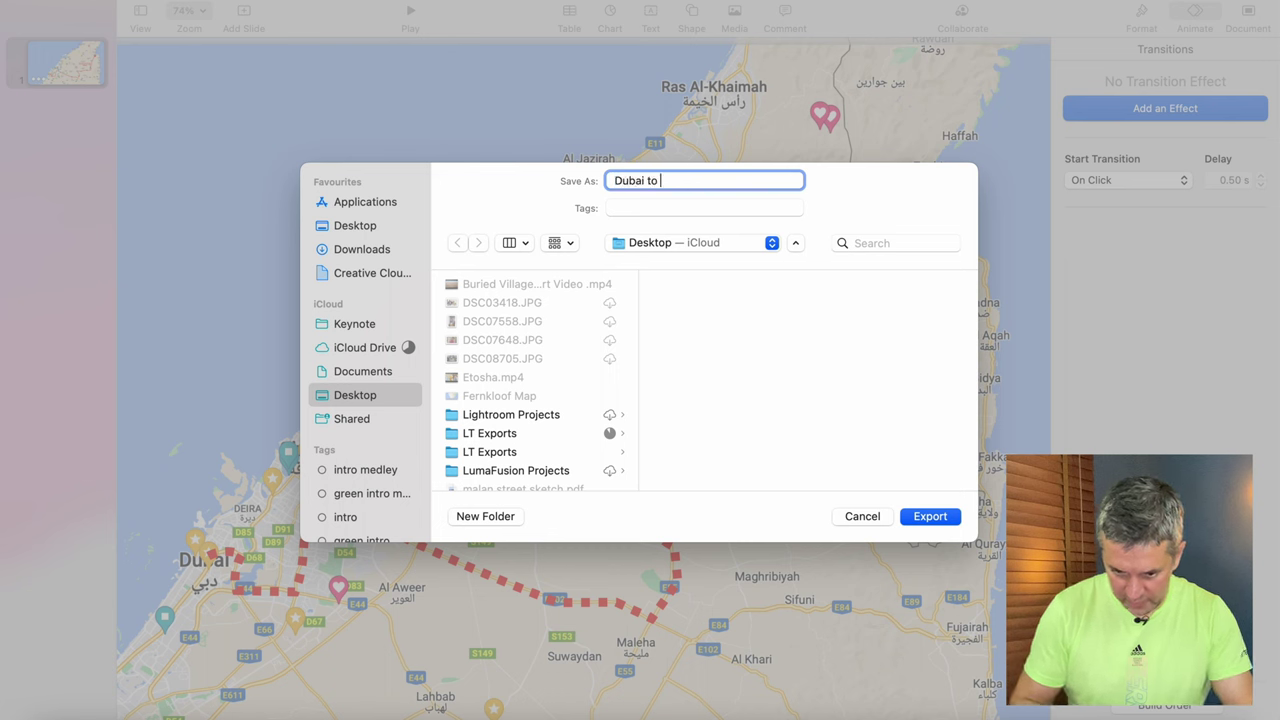
type(" to Dibba ")
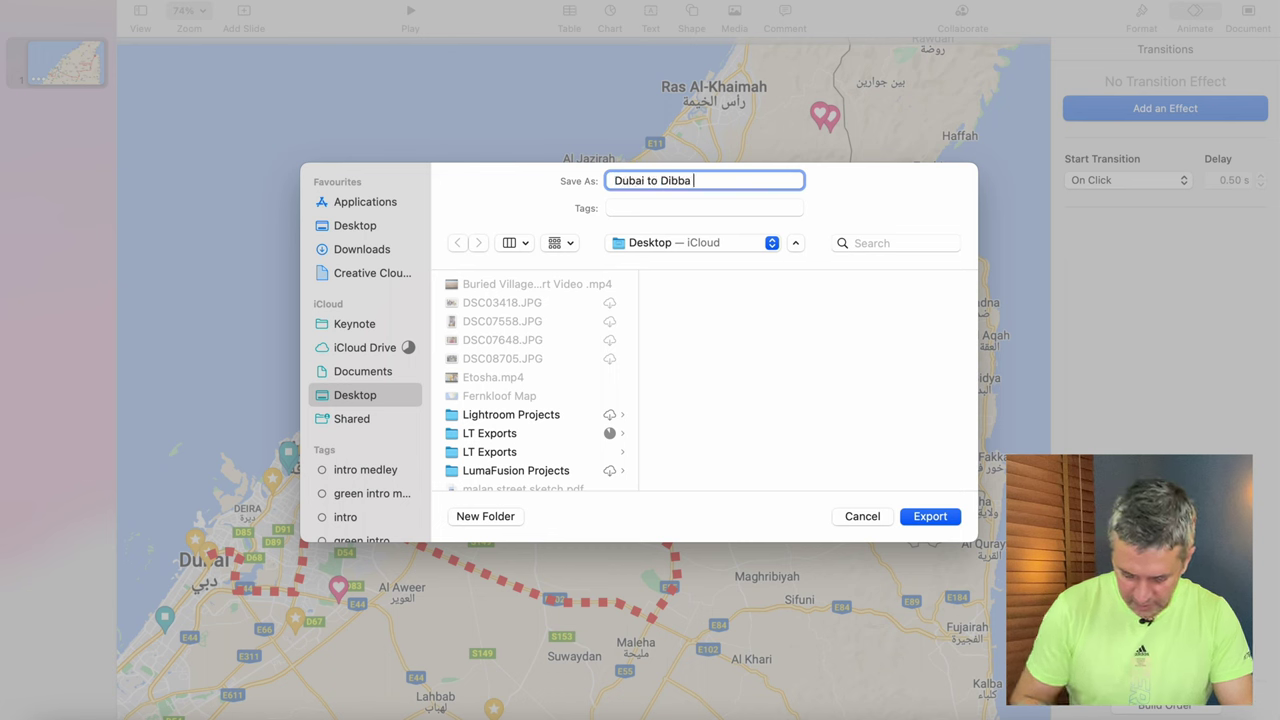
type("M<ap")
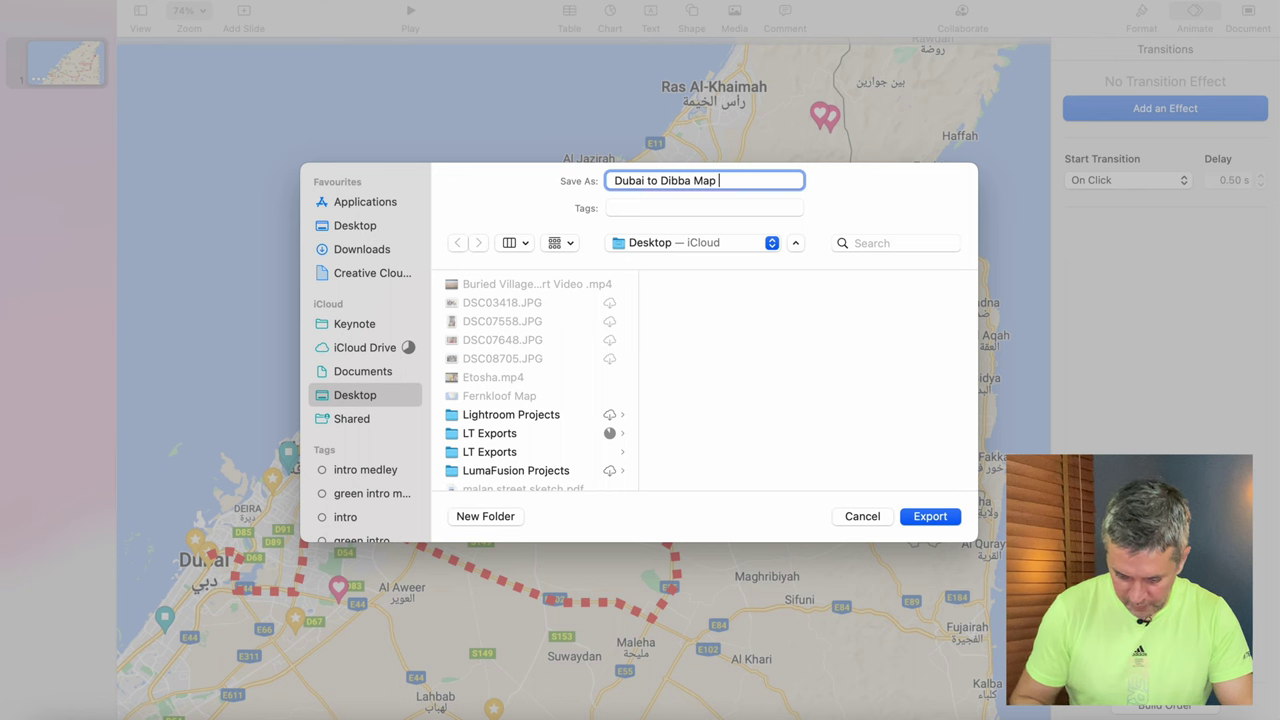
type(" Animartion")
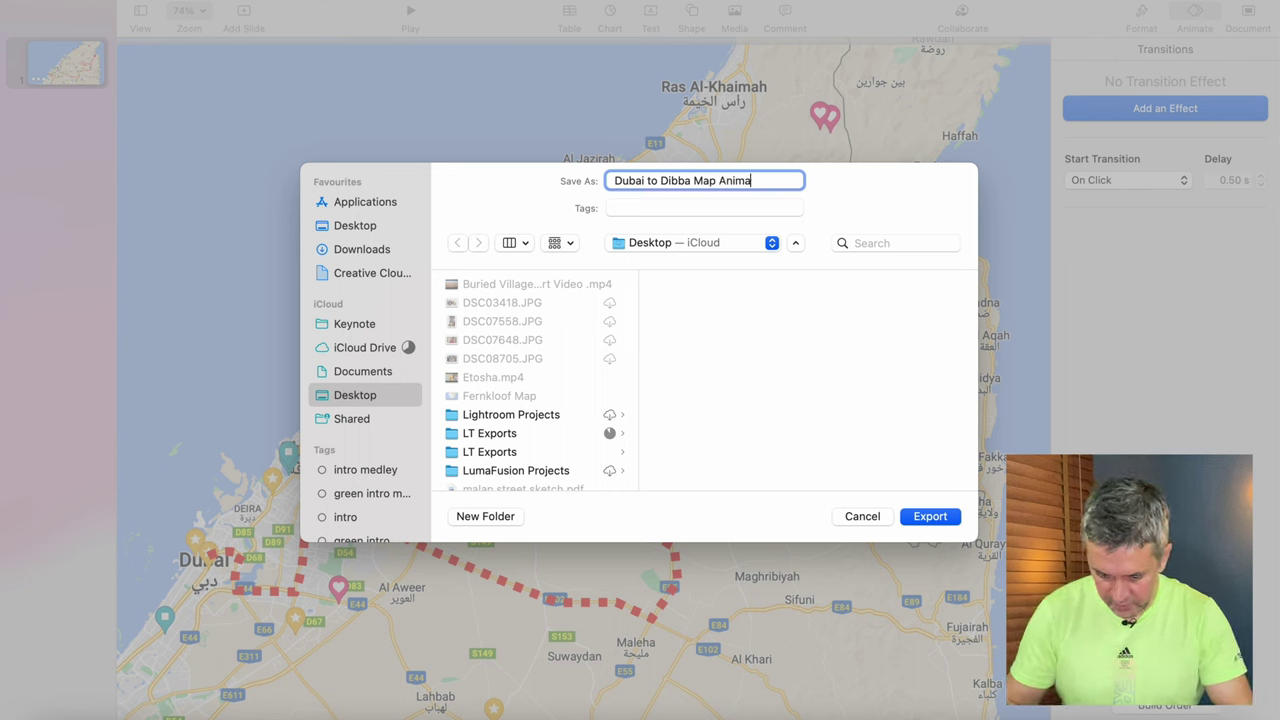
left_click(930, 517)
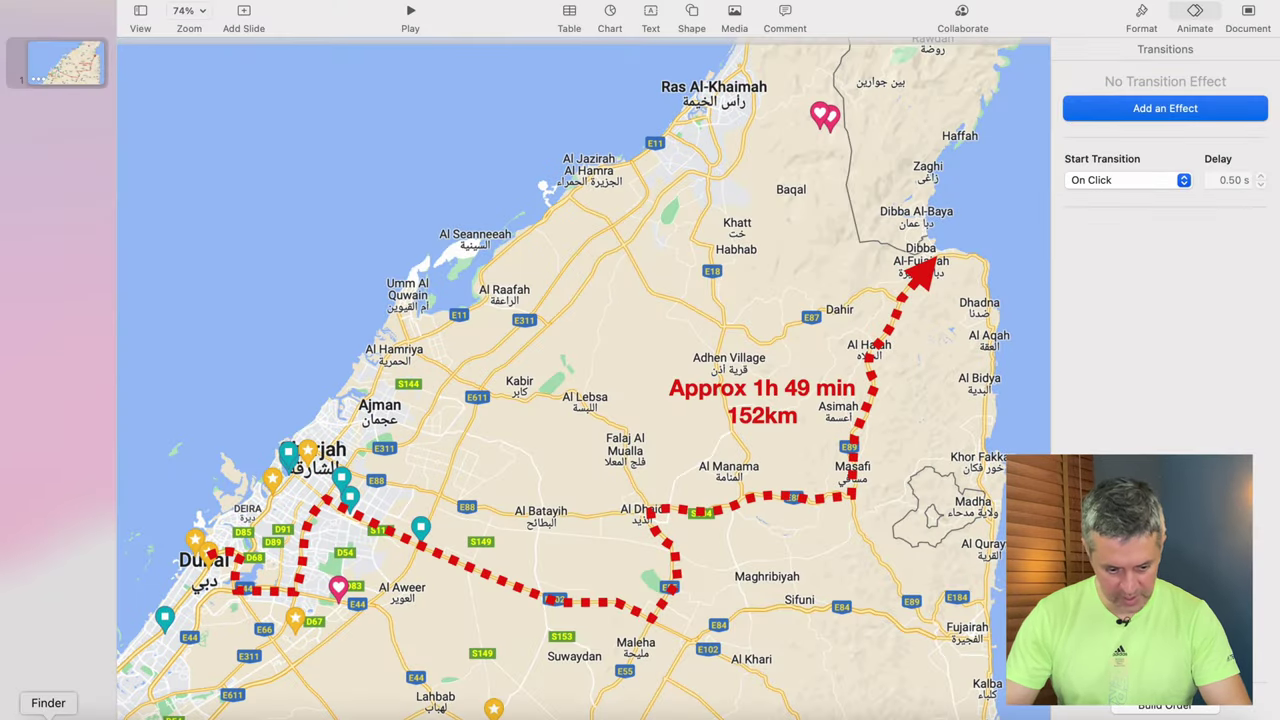
- Open 'Dubai to Dibba Map Animation' from Finder in QuickTime and play it, moving the controls aside
left_click(48, 715)
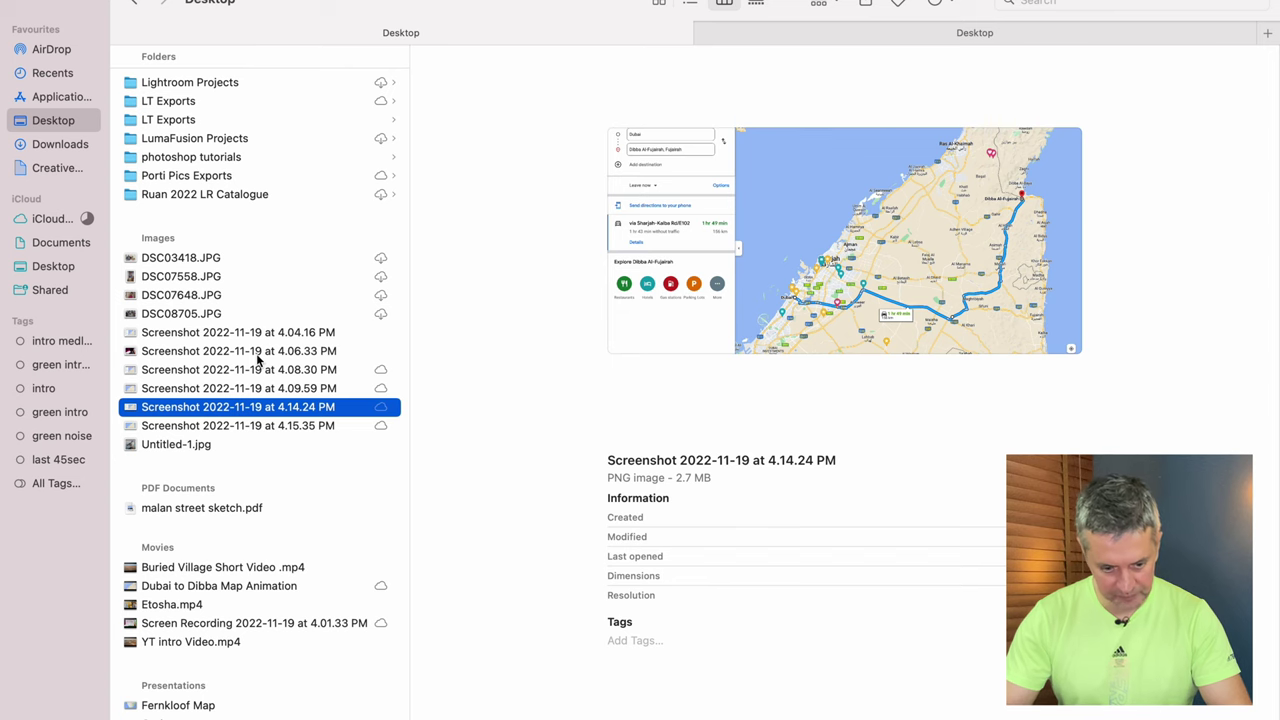
scroll(258, 360, "down", 1)
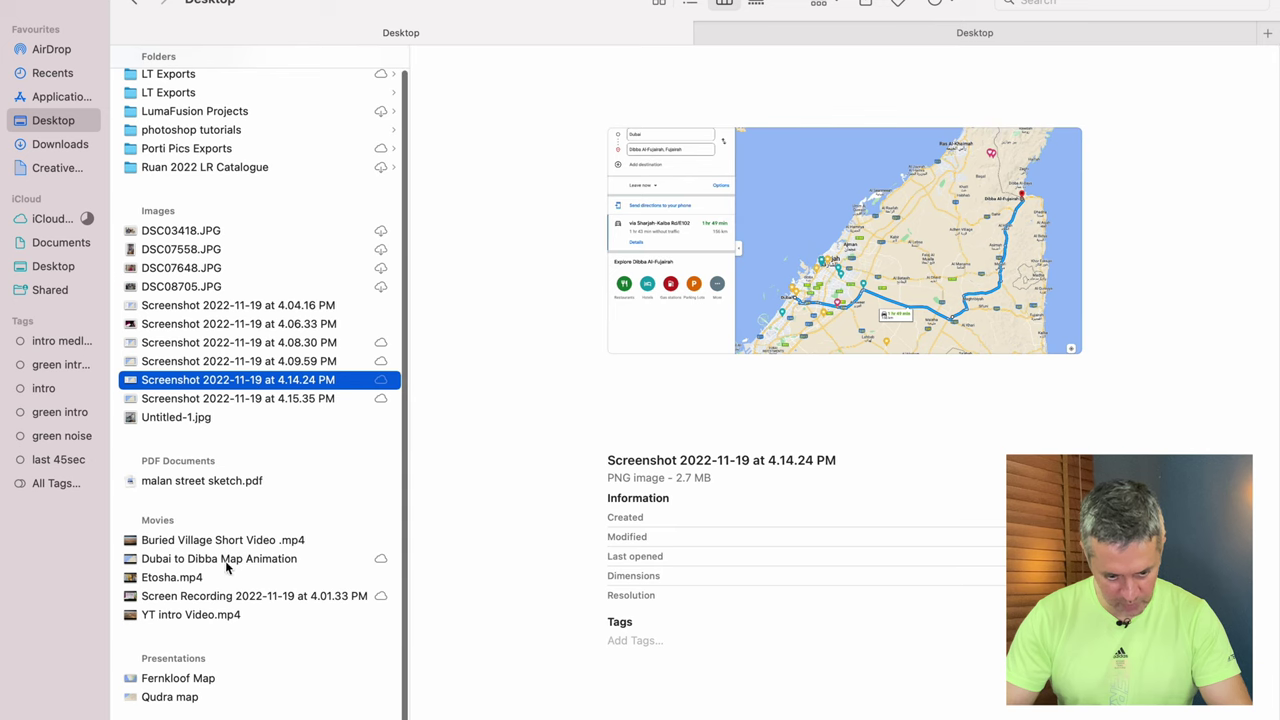
left_click(205, 562)
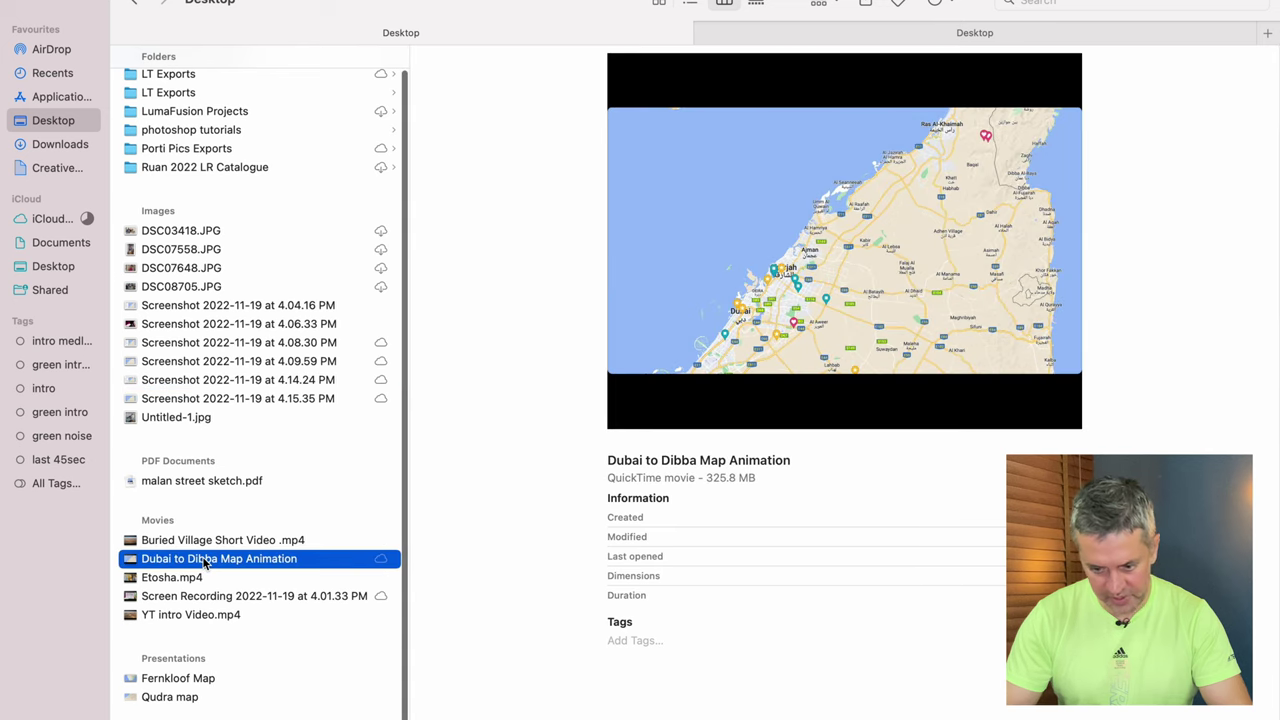
double_click(205, 562)
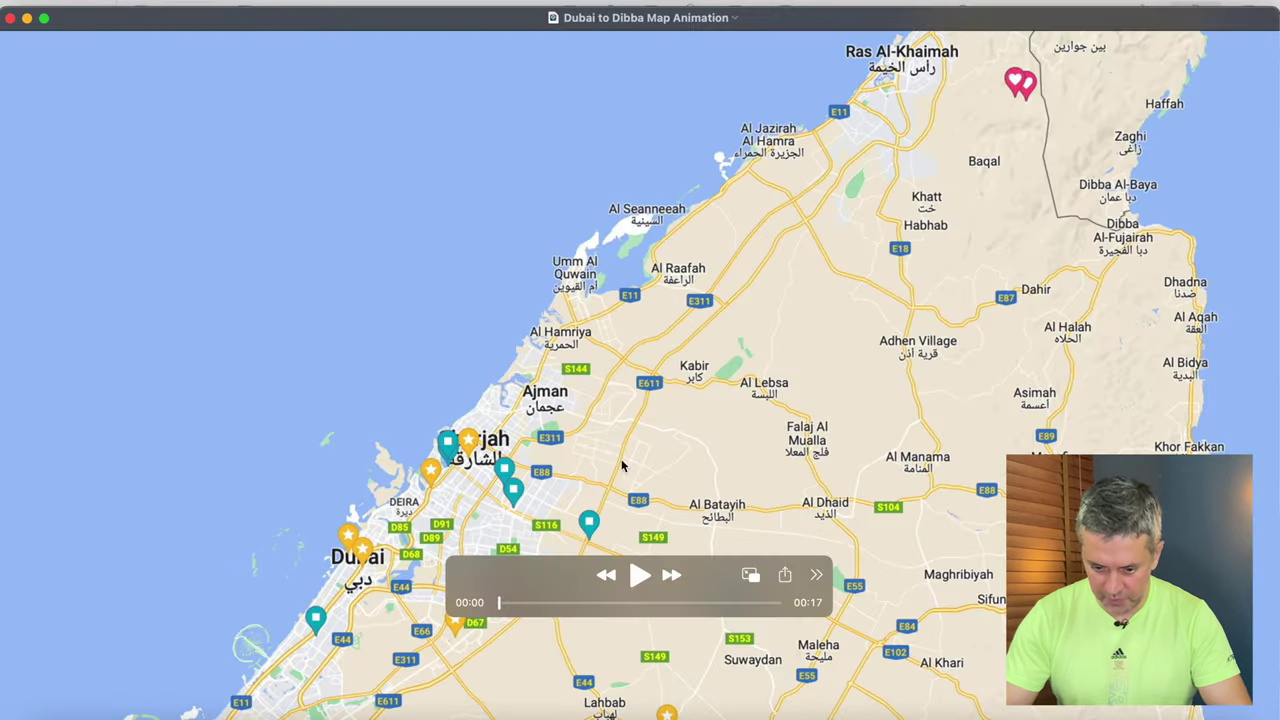
key("space")
left_click_drag(570, 591, 136, 697)
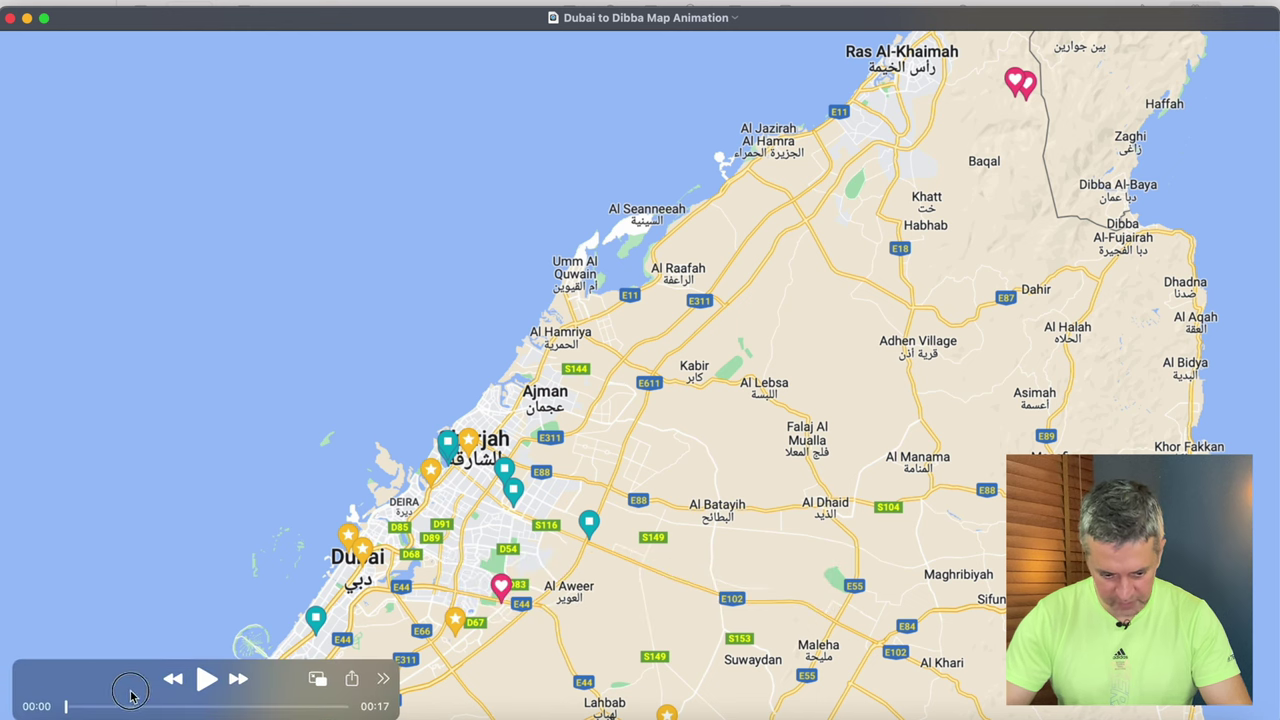